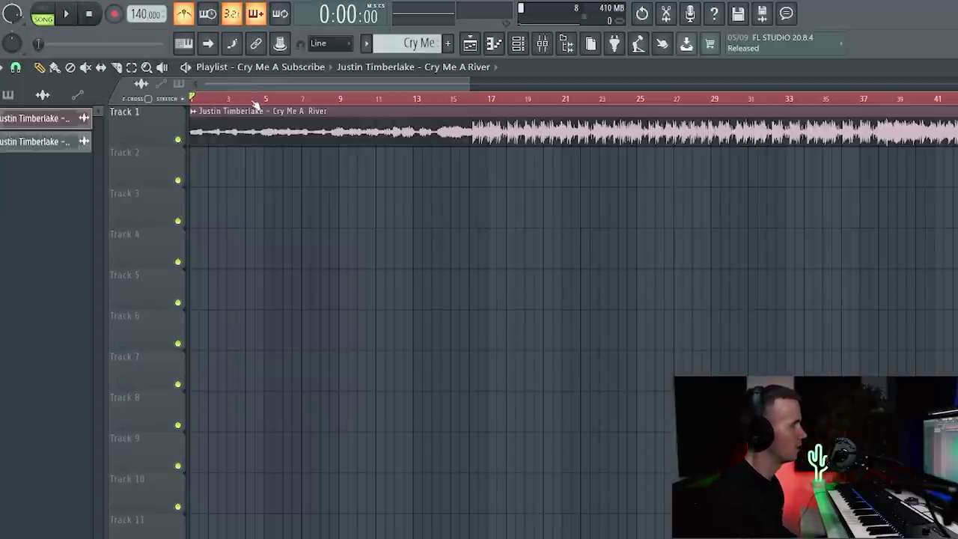
Step: Move the playhead to the point just before bar 17 where the waveform gets louder and open the tempo tapper
{"action": "left_click", "coordinate": [490, 106]}
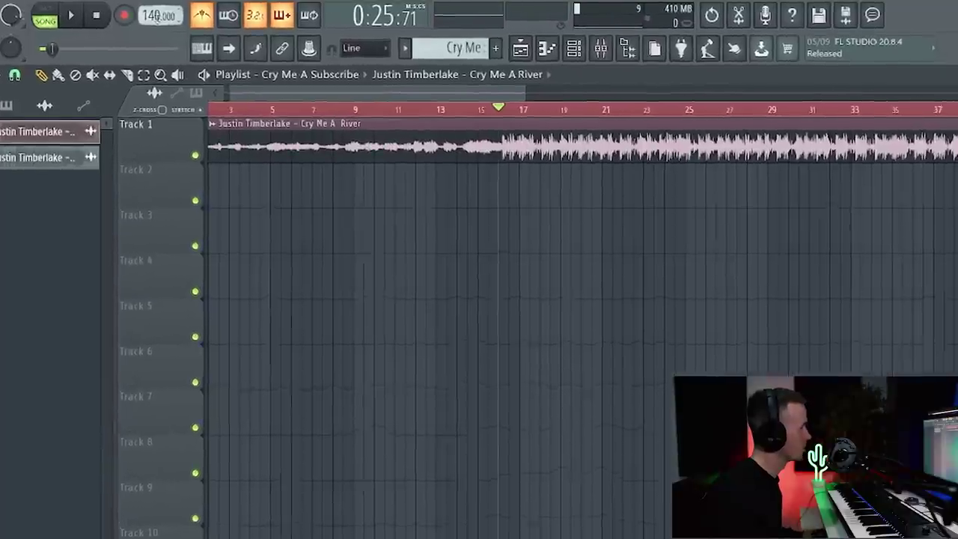
{"action": "right_click", "coordinate": [145, 15]}
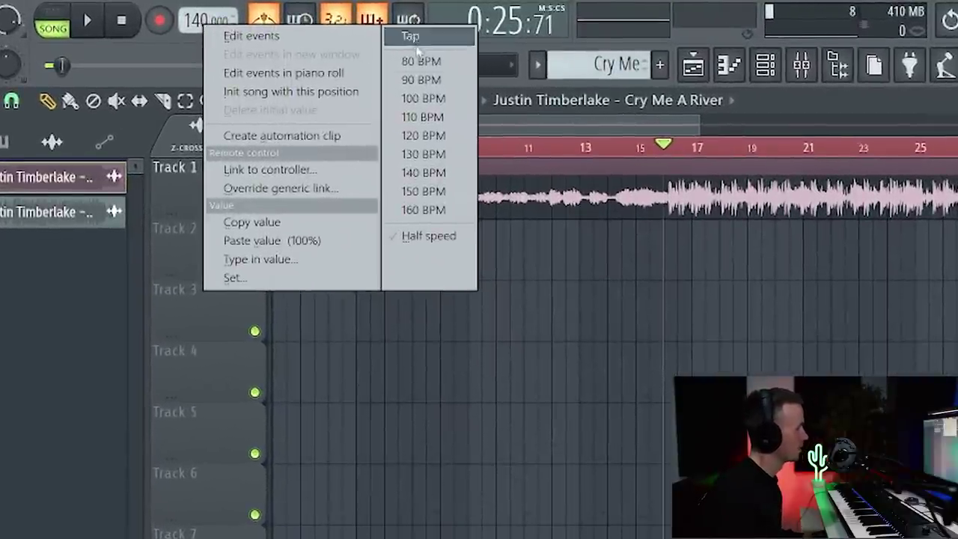
{"action": "left_click", "coordinate": [416, 46]}
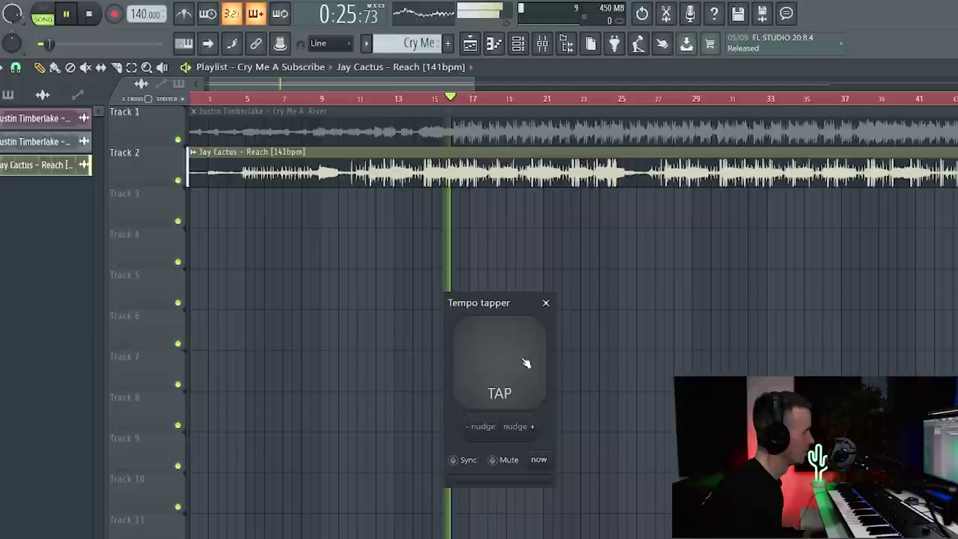
Step: Tap along with the beat of the playing Reach clip to set the project tempo to 140 BPM, closing the tapper and stopping playback
{"action": "left_click", "coordinate": [525, 363]}
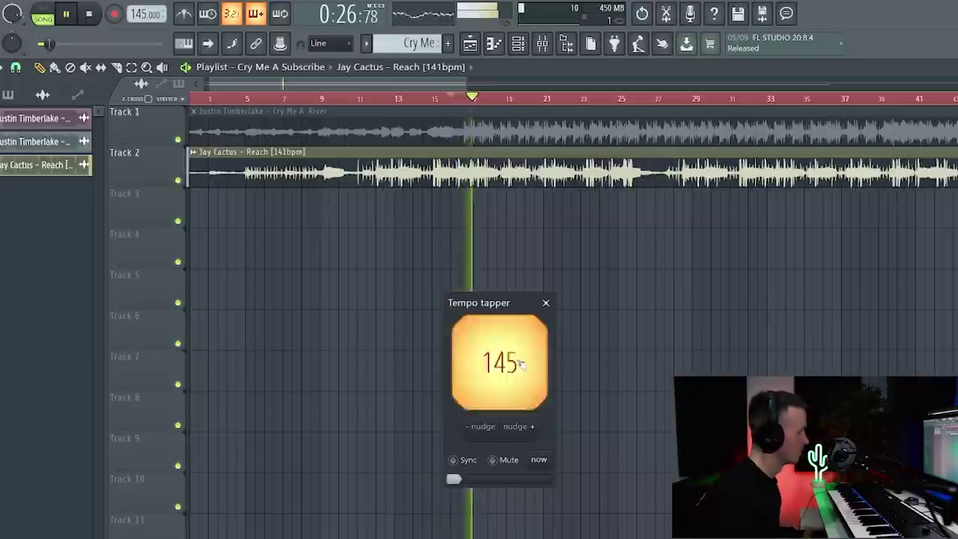
{"action": "left_click", "coordinate": [525, 363]}
{"action": "left_click", "coordinate": [524, 363]}
{"action": "left_click", "coordinate": [522, 364]}
{"action": "left_click", "coordinate": [522, 364]}
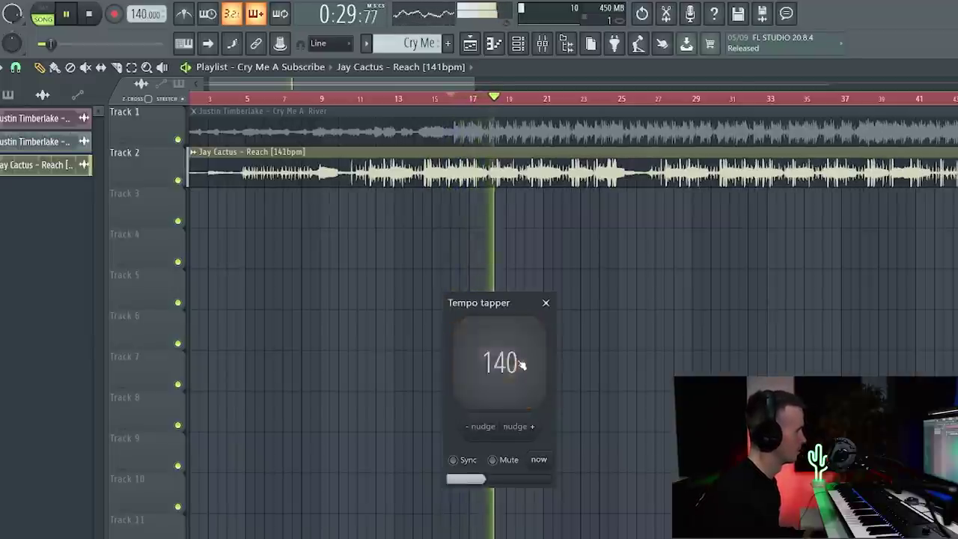
{"action": "left_click", "coordinate": [522, 364]}
{"action": "left_click", "coordinate": [522, 363]}
{"action": "left_click", "coordinate": [522, 364]}
{"action": "left_click", "coordinate": [522, 363]}
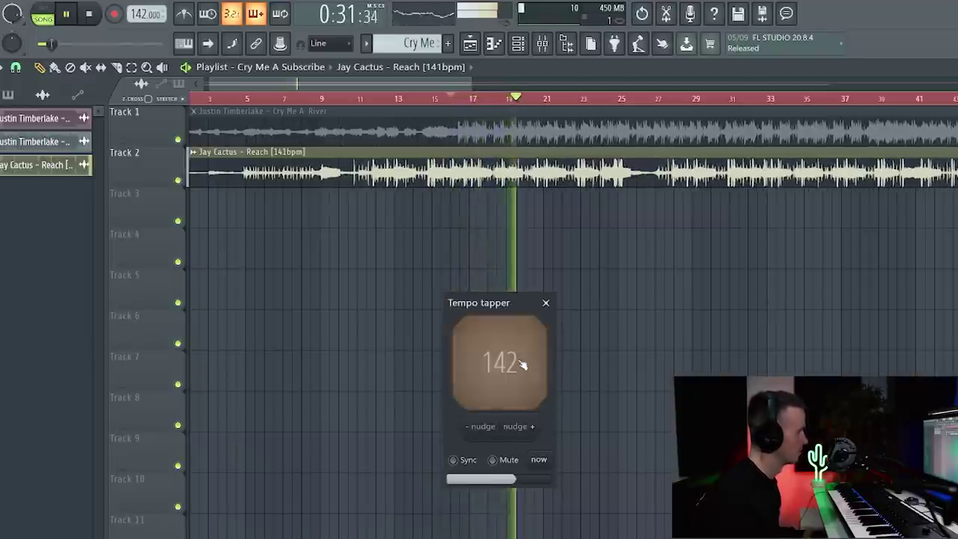
{"action": "left_click", "coordinate": [522, 363]}
{"action": "left_click", "coordinate": [522, 364]}
{"action": "left_click", "coordinate": [522, 364]}
{"action": "left_click", "coordinate": [522, 364]}
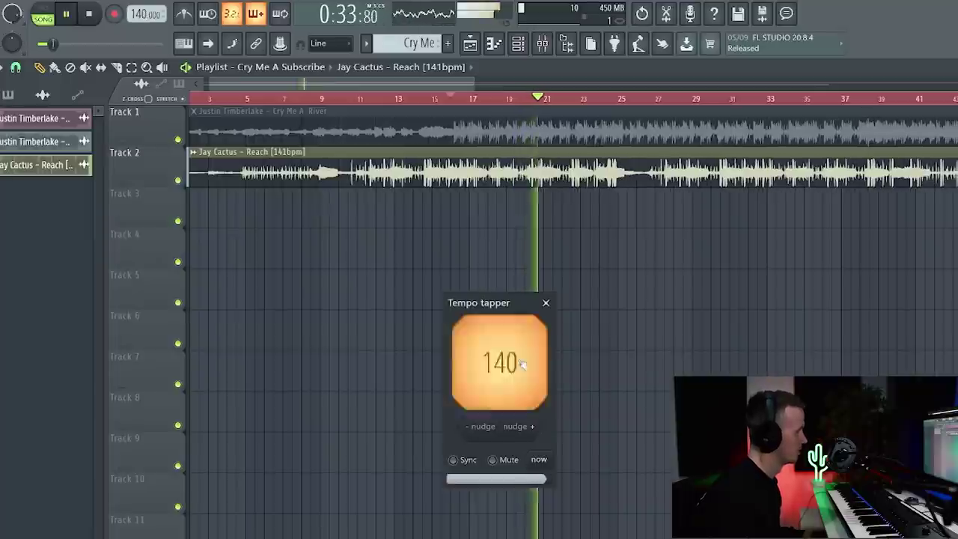
{"action": "left_click", "coordinate": [545, 303]}
{"action": "key", "text": "space"}
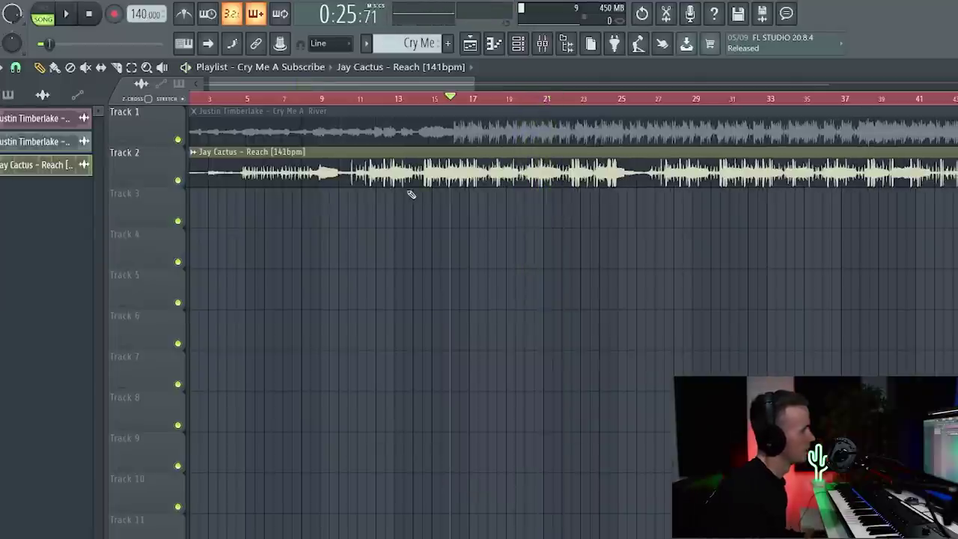
Step: Slice off the silence at the start of the Reach clip on Track 2 and align it with the song start, checking it against the grid
{"action": "scroll", "coordinate": [438, 203], "scroll_direction": "up", "scroll_amount": 6}
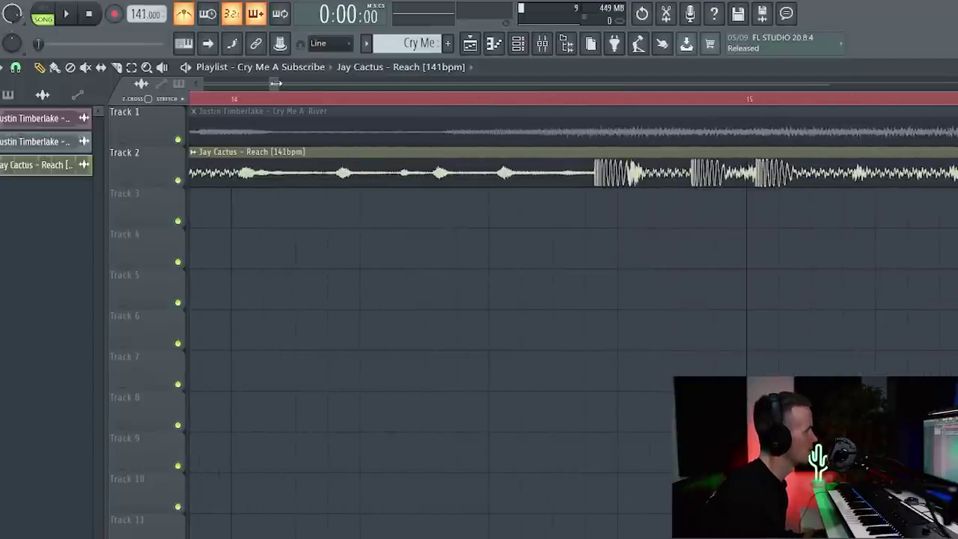
{"action": "left_click_drag", "start_coordinate": [275, 83], "coordinate": [329, 83]}
{"action": "scroll", "coordinate": [183, 238], "scroll_direction": "up", "scroll_amount": 5}
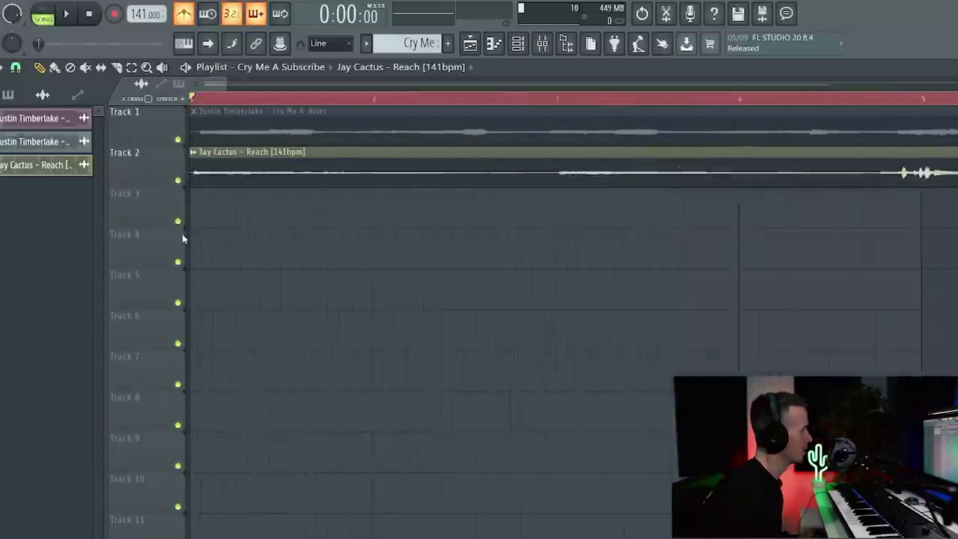
{"action": "scroll", "coordinate": [183, 239], "scroll_direction": "up", "scroll_amount": 3}
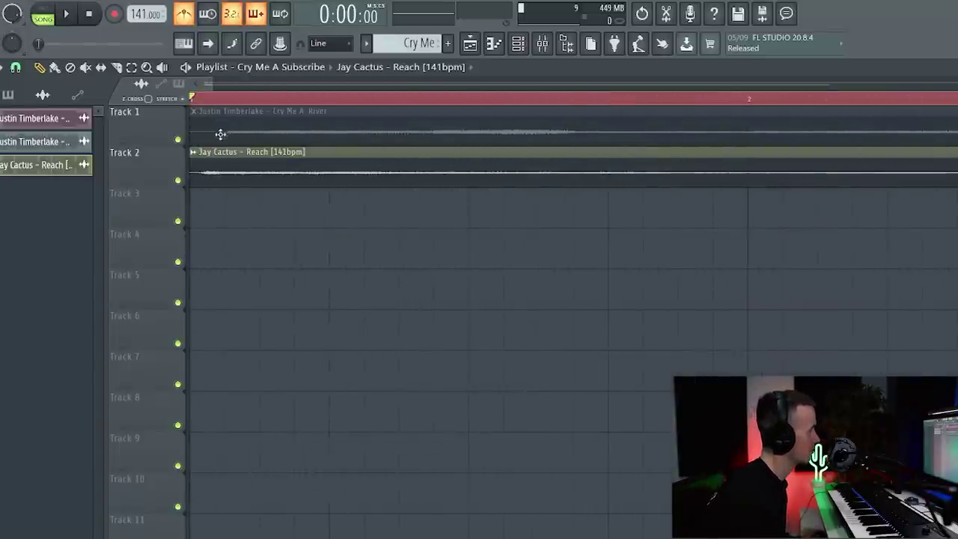
{"action": "scroll", "coordinate": [213, 145], "scroll_direction": "up", "scroll_amount": 2}
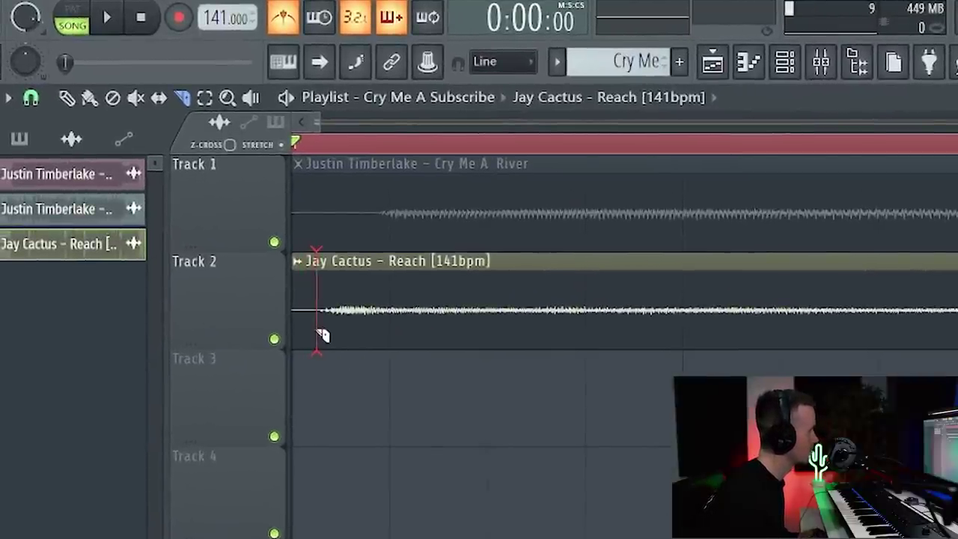
{"action": "right_click", "coordinate": [317, 331]}
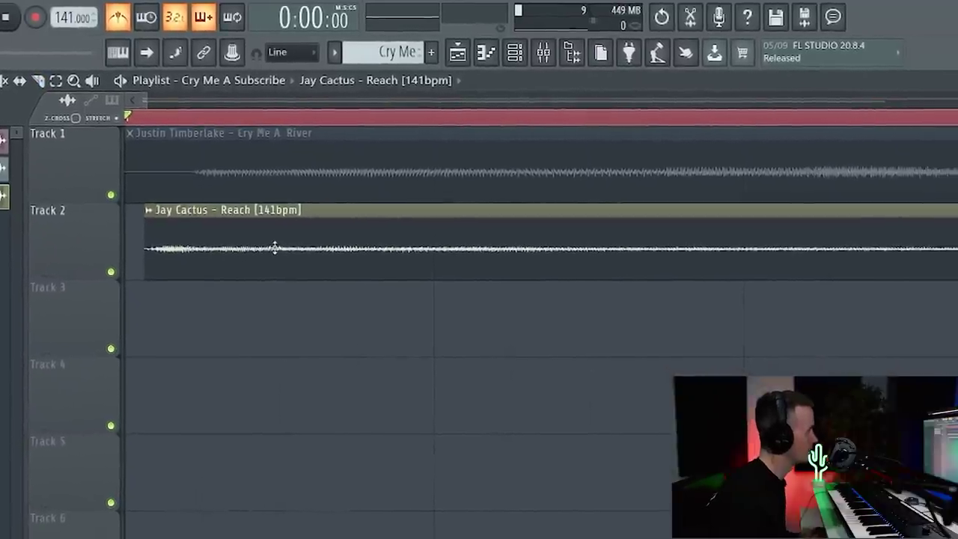
{"action": "left_click_drag", "start_coordinate": [274, 248], "coordinate": [254, 248]}
{"action": "scroll", "coordinate": [449, 382], "scroll_direction": "down", "scroll_amount": 5}
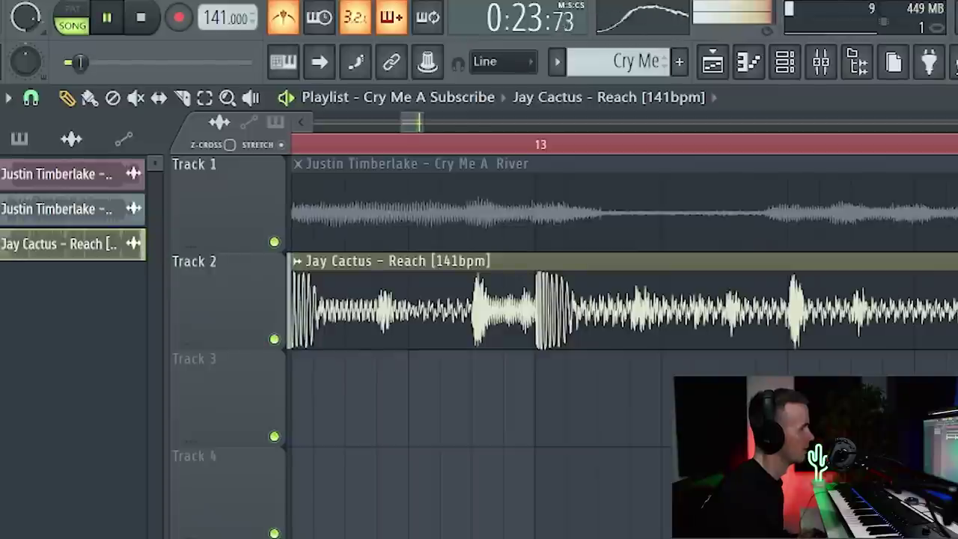
{"action": "scroll", "coordinate": [624, 307], "scroll_direction": "down", "scroll_amount": 5}
{"action": "scroll", "coordinate": [624, 307], "scroll_direction": "up", "scroll_amount": 2}
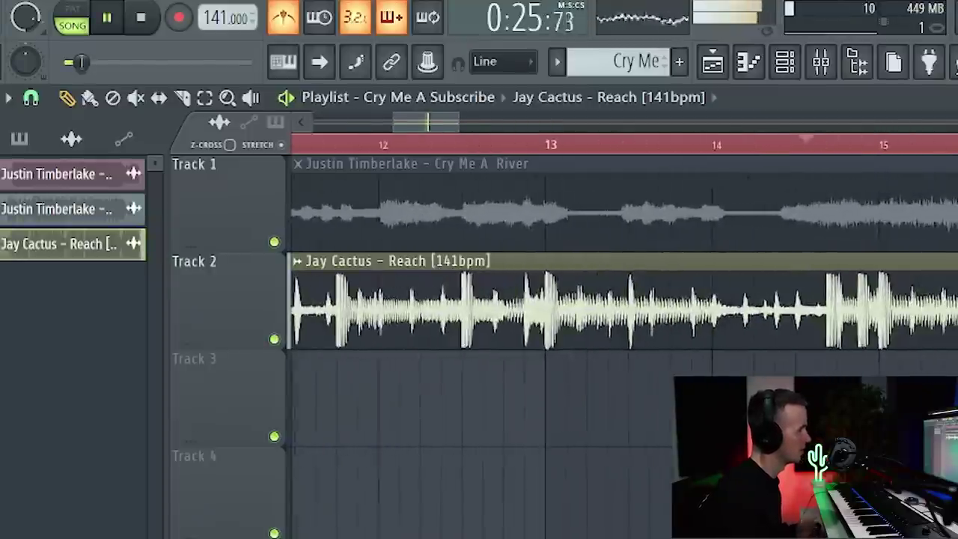
{"action": "scroll", "coordinate": [625, 310], "scroll_direction": "down", "scroll_amount": 3}
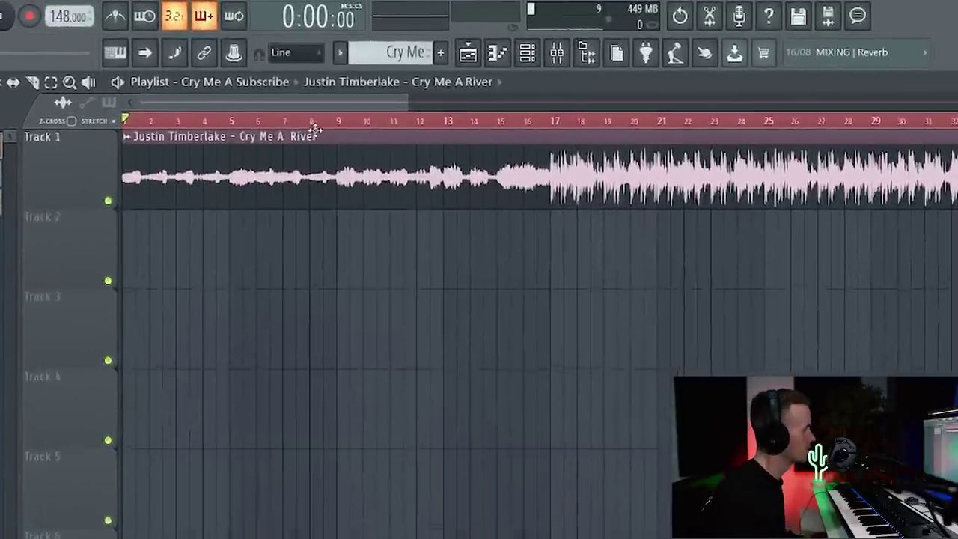
Step: Mark the eight-bar sections of the Cry Me A River clip on the timeline, bars 1 to 9 and bars 17 to 25
{"action": "left_click_drag", "start_coordinate": [338, 121], "coordinate": [124, 121], "text": "ctrl"}
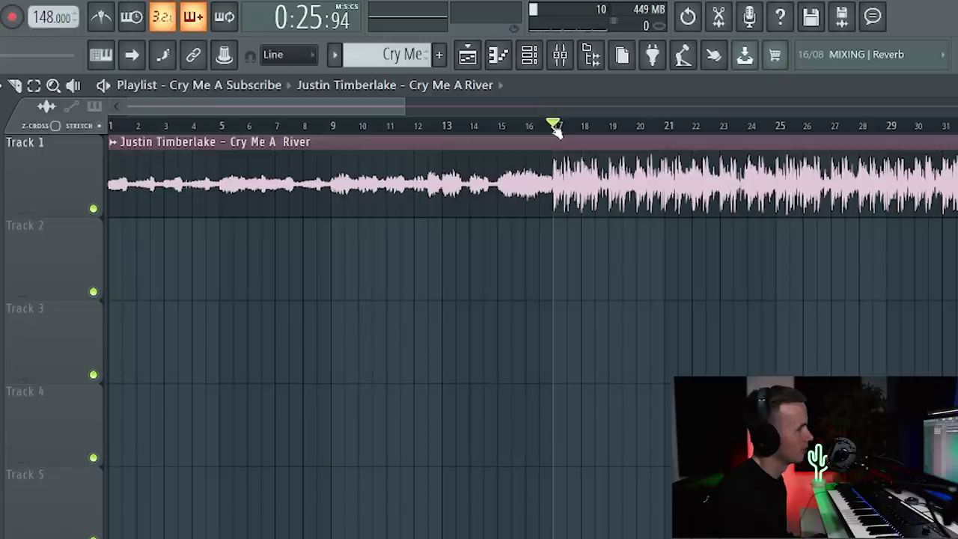
{"action": "left_click_drag", "start_coordinate": [554, 126], "coordinate": [780, 131]}
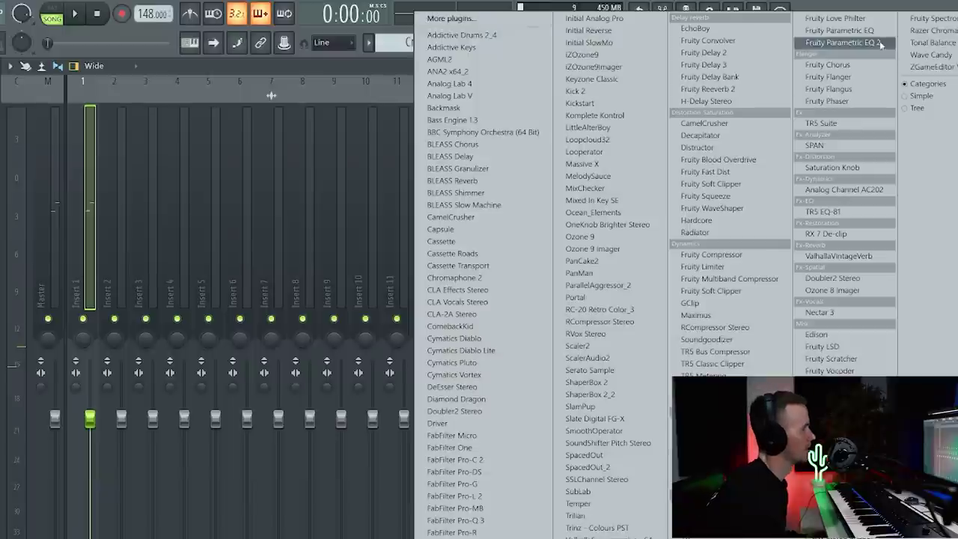
Step: Load Fruity Parametric EQ 2 on Insert 1 and raise band 1's low-cut frequency to about 143 Hz while auditioning the sample
{"action": "left_click", "coordinate": [845, 40]}
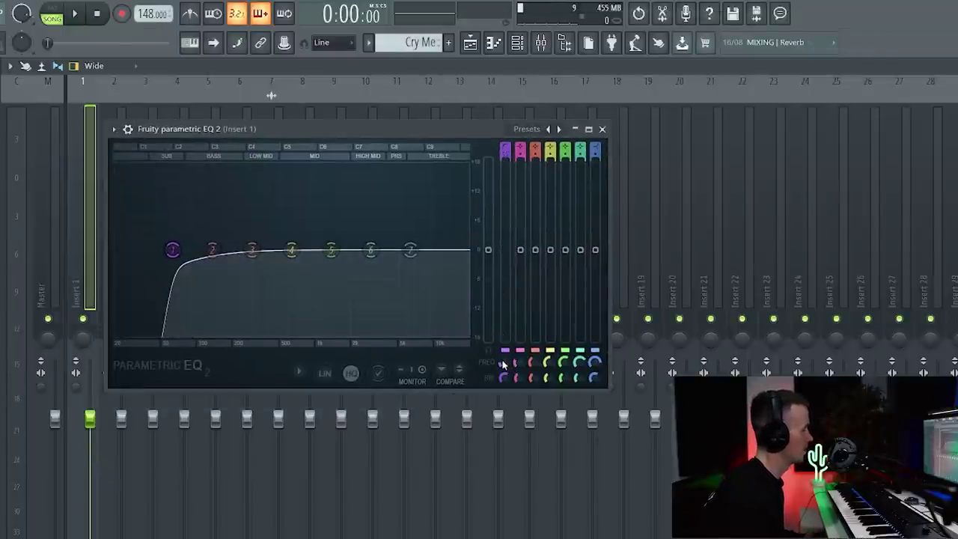
{"action": "key", "text": "space"}
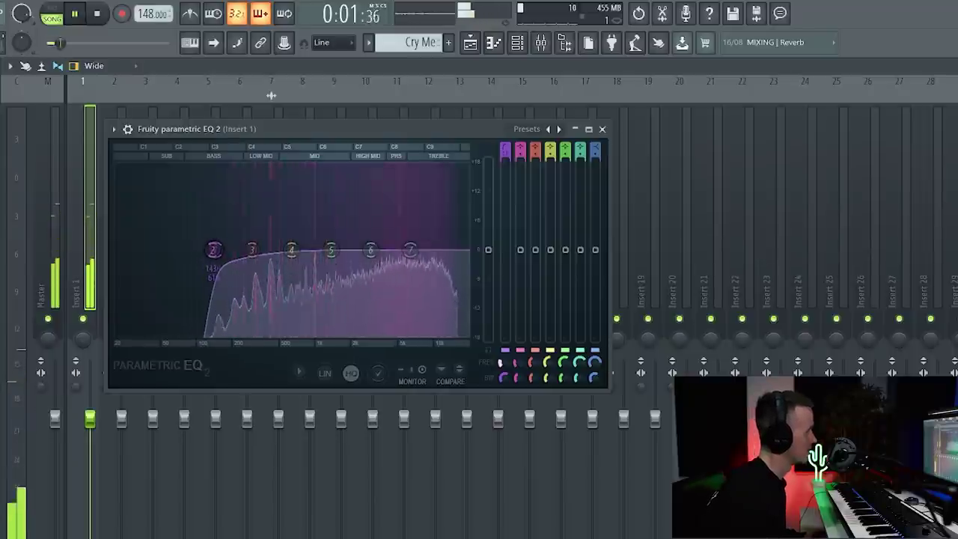
{"action": "left_click_drag", "start_coordinate": [501, 364], "coordinate": [505, 366]}
{"action": "key", "text": "space"}
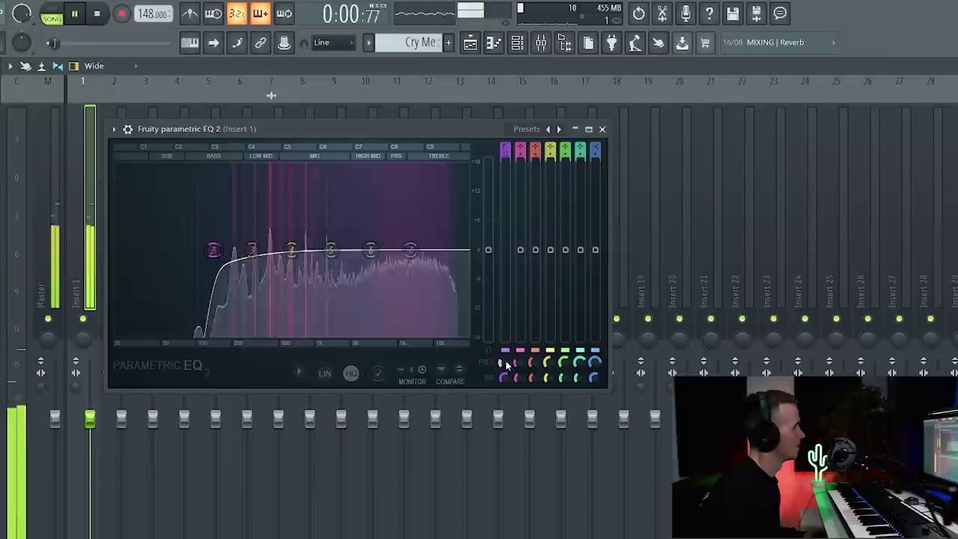
{"action": "key", "text": "space"}
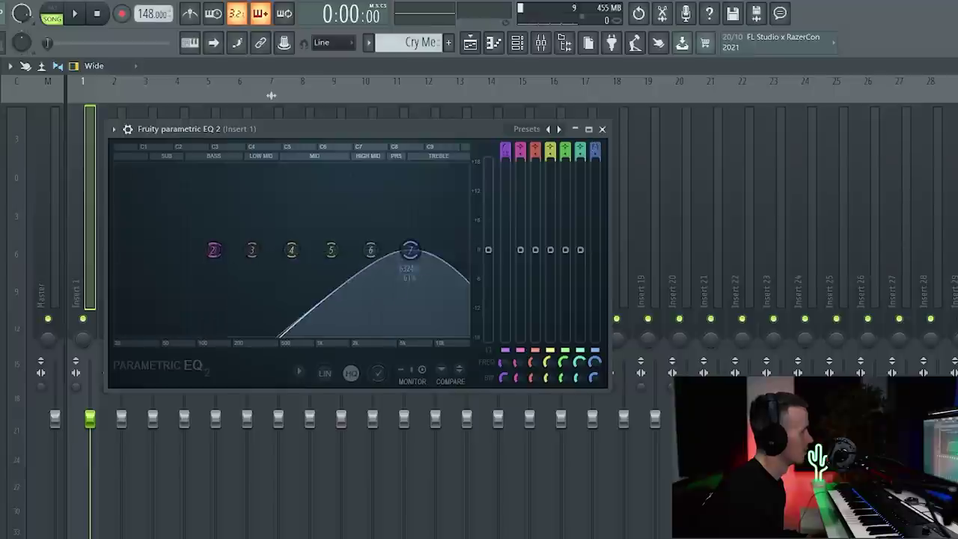
Step: Turn EQ band 7 into a steep low-pass filter that removes the treble, auditioning the sample during playback
{"action": "left_click_drag", "start_coordinate": [595, 377], "coordinate": [594, 385]}
{"action": "key", "text": "space"}
{"action": "key", "text": "space"}
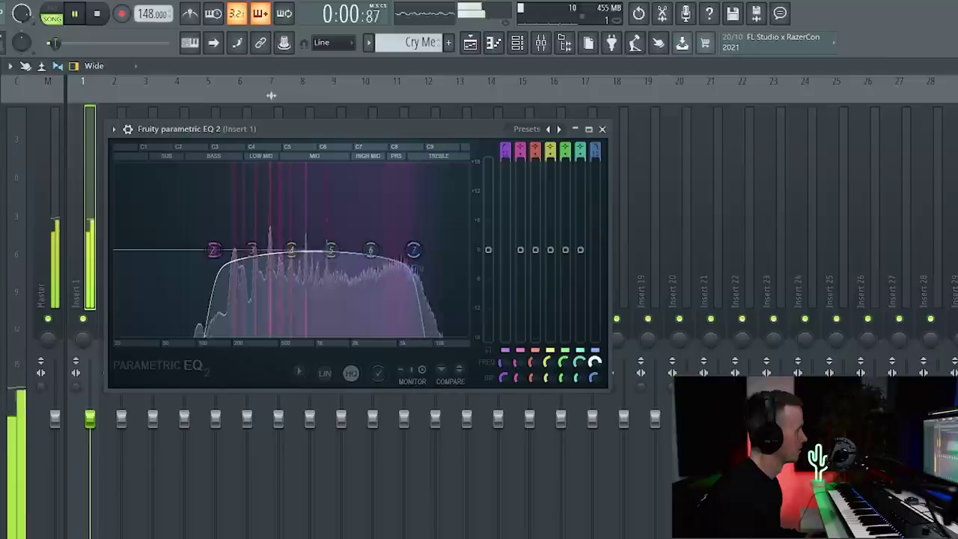
{"action": "key", "text": "space"}
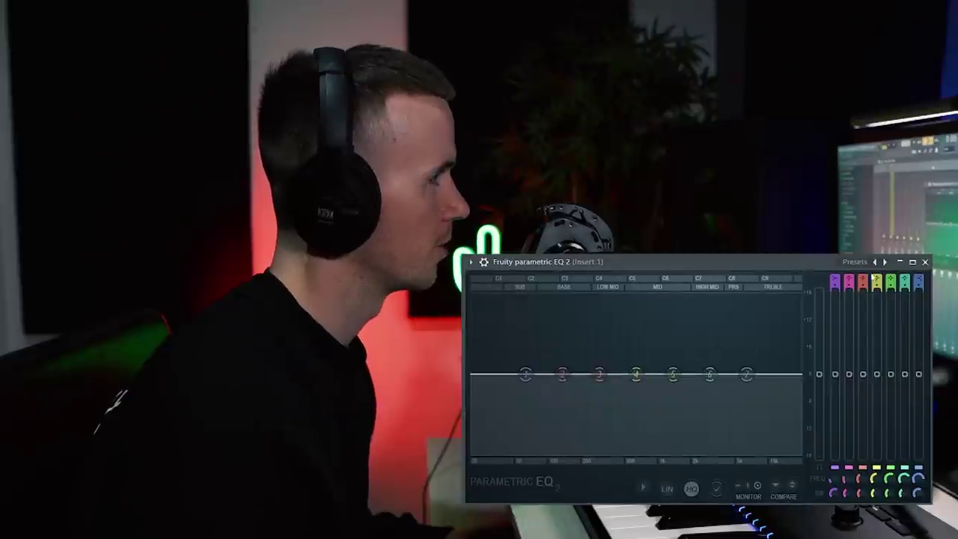
Step: Cut EQ band 6 with a band-stop filter at 2974 Hz and 39% width, and shift its frequency higher
{"action": "left_click_drag", "start_coordinate": [710, 373], "coordinate": [710, 404]}
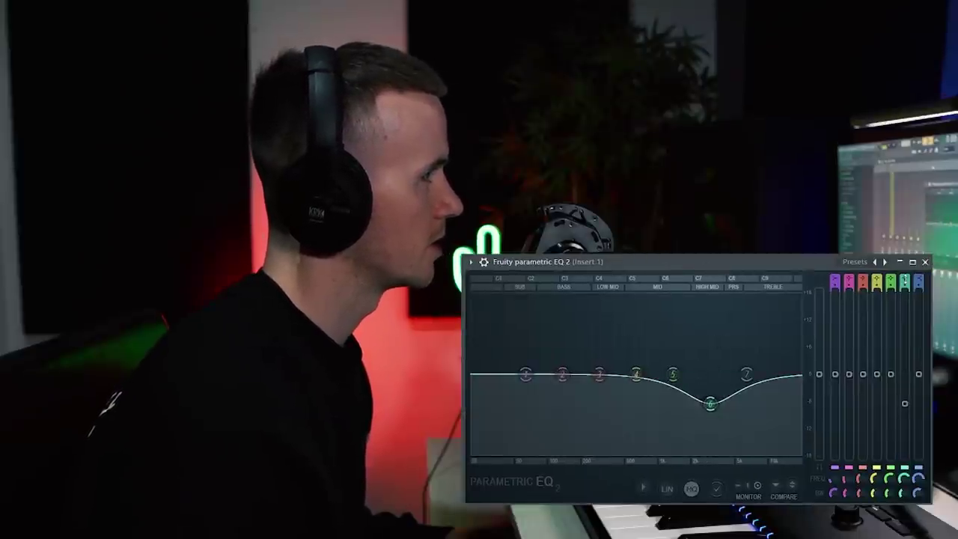
{"action": "scroll", "coordinate": [905, 281], "scroll_direction": "down", "scroll_amount": 3}
{"action": "scroll", "coordinate": [904, 282], "scroll_direction": "up", "scroll_amount": 1}
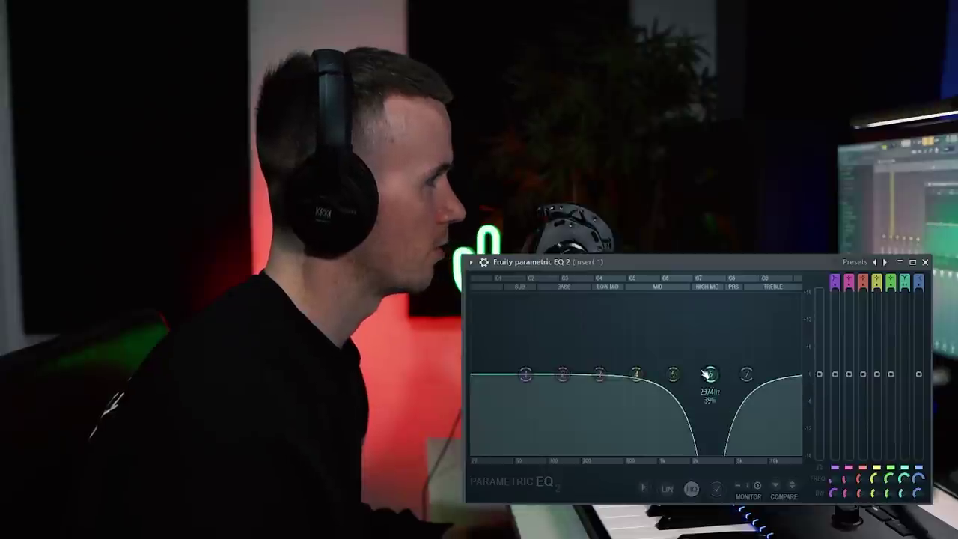
{"action": "left_click_drag", "start_coordinate": [710, 374], "coordinate": [723, 374]}
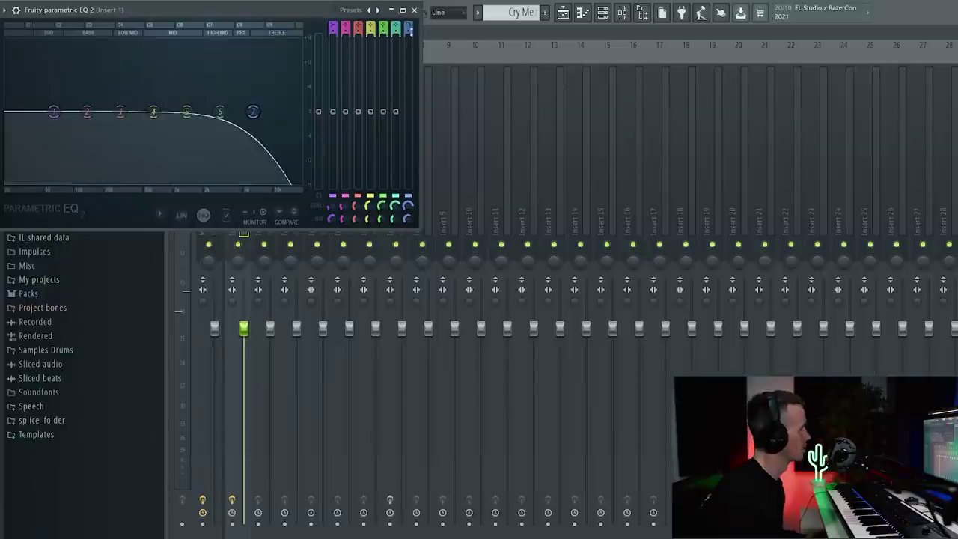
Step: Lower the frequency of EQ band 7's low-pass filter to darken the sample and close the EQ
{"action": "left_click_drag", "start_coordinate": [406, 206], "coordinate": [406, 210]}
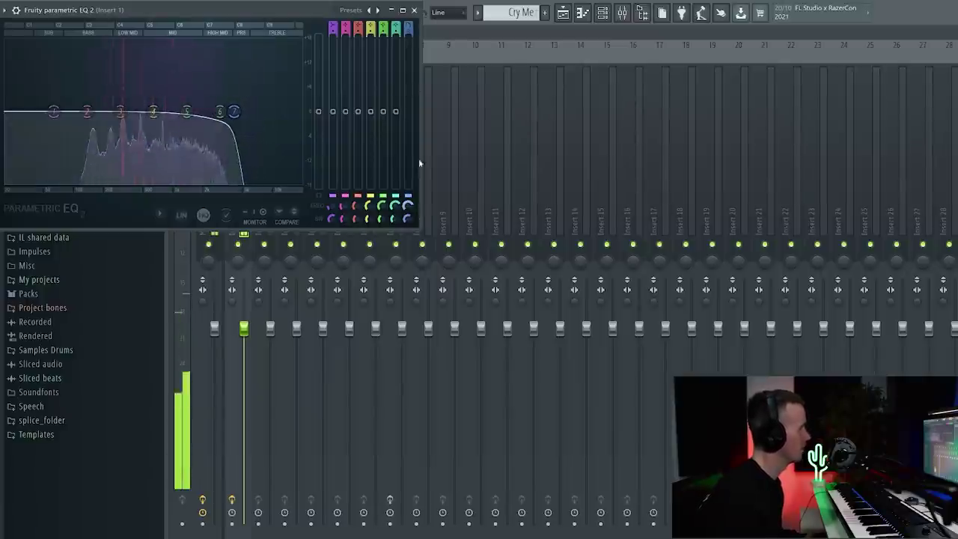
{"action": "left_click", "coordinate": [414, 10]}
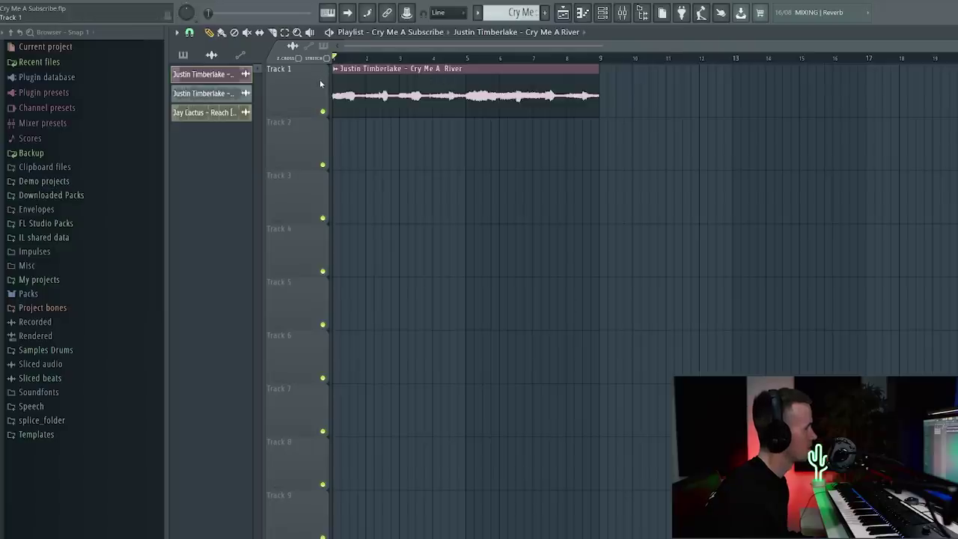
Step: Consolidate Track 1 from the track start into a new audio clip and close the clip's settings
{"action": "right_click", "coordinate": [315, 65]}
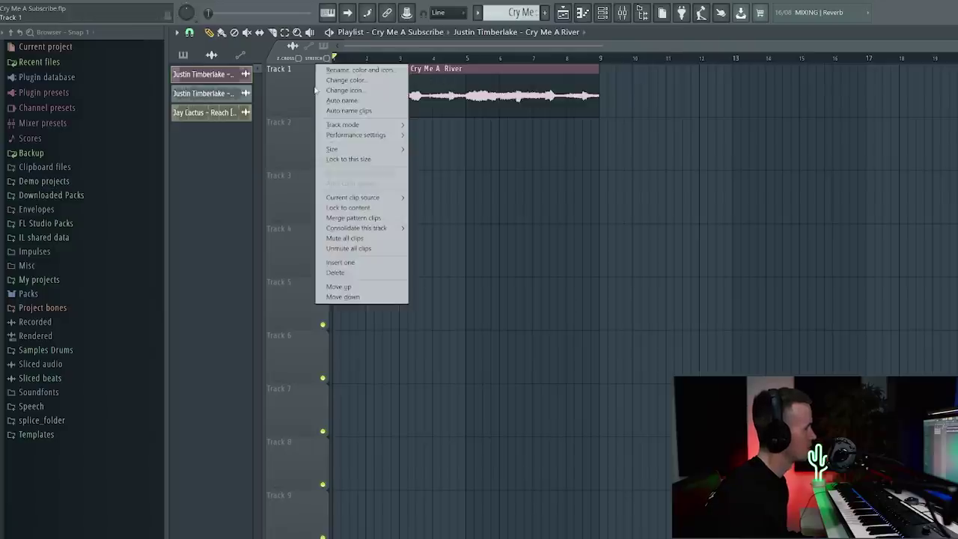
{"action": "mouse_move", "coordinate": [238, 311]}
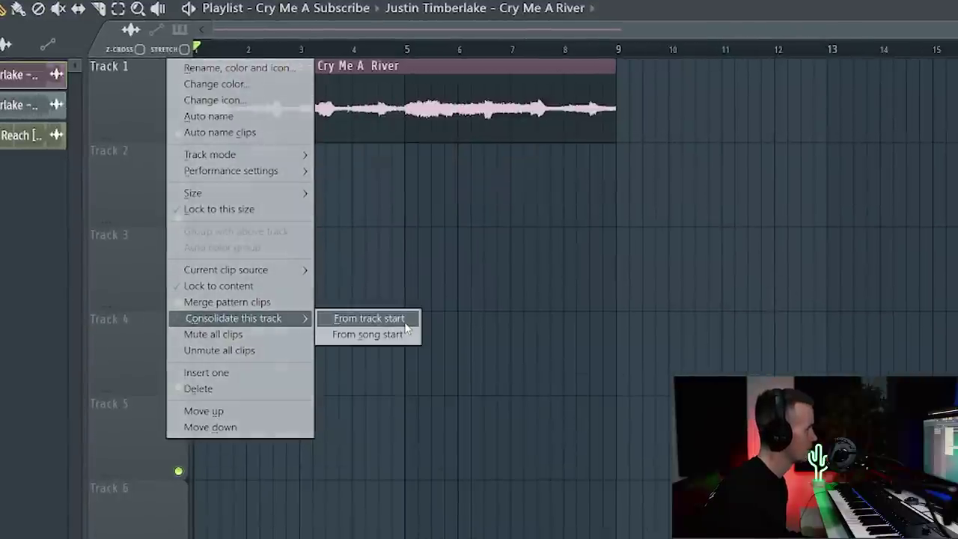
{"action": "left_click", "coordinate": [404, 322]}
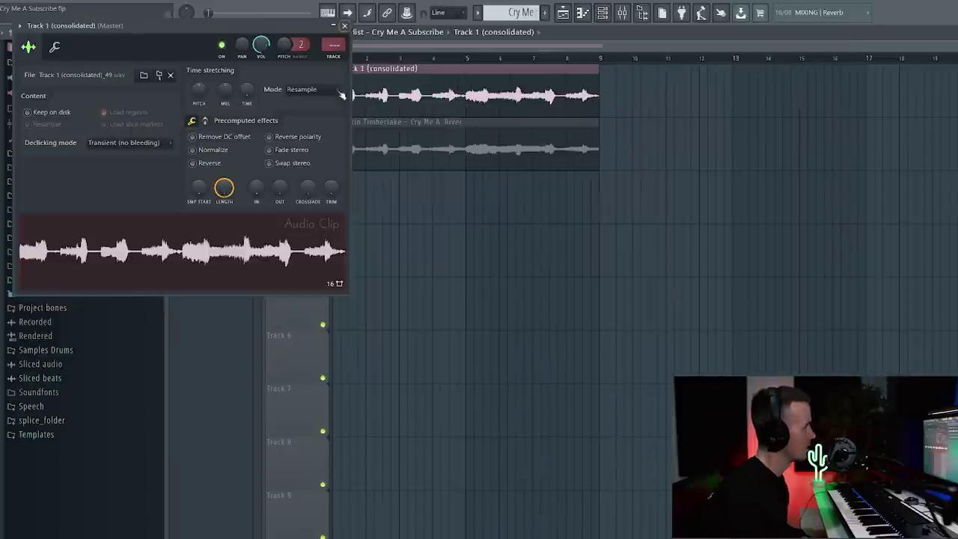
{"action": "double_click", "coordinate": [467, 152]}
{"action": "left_click", "coordinate": [733, 145]}
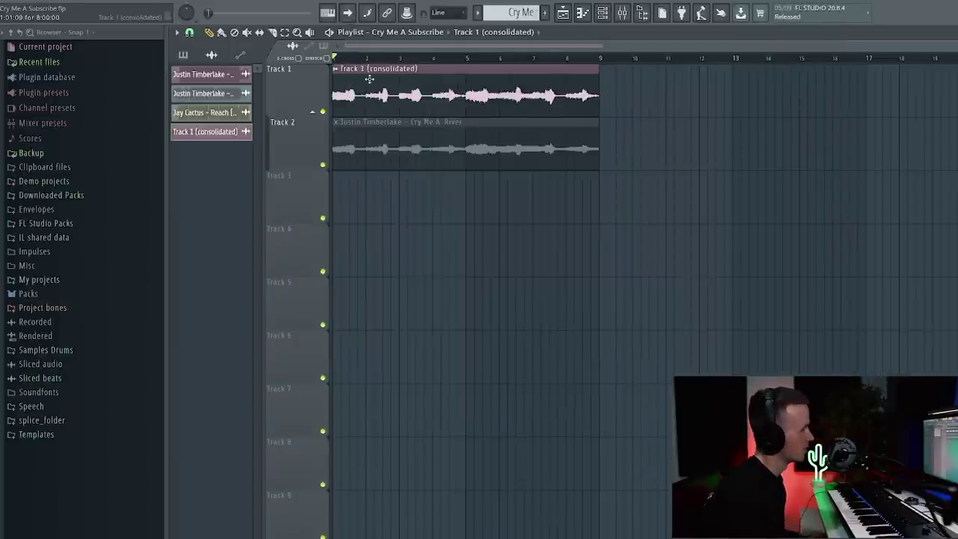
Step: Reverse the consolidated Track 1 clip in its precomputed effects and close its settings
{"action": "double_click", "coordinate": [451, 93]}
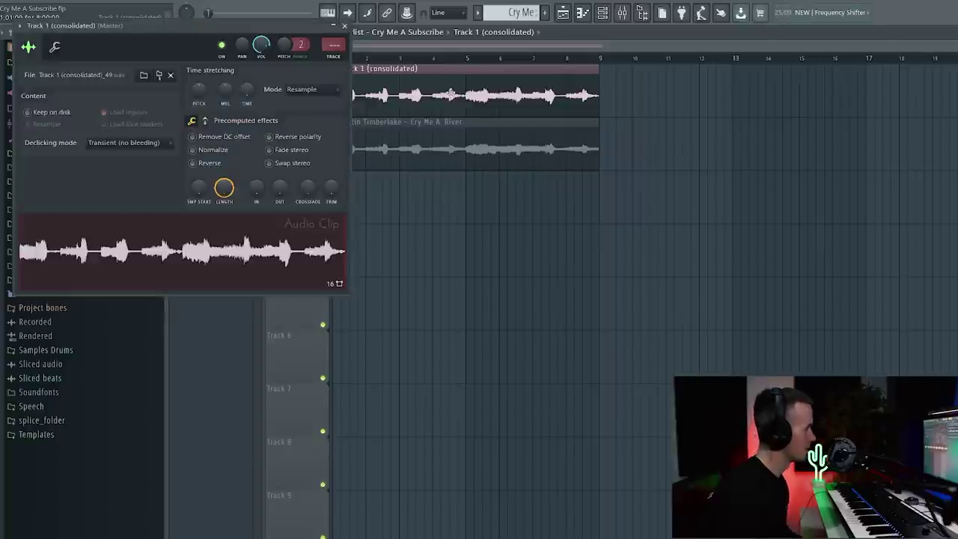
{"action": "left_click", "coordinate": [214, 163]}
{"action": "left_click", "coordinate": [344, 26]}
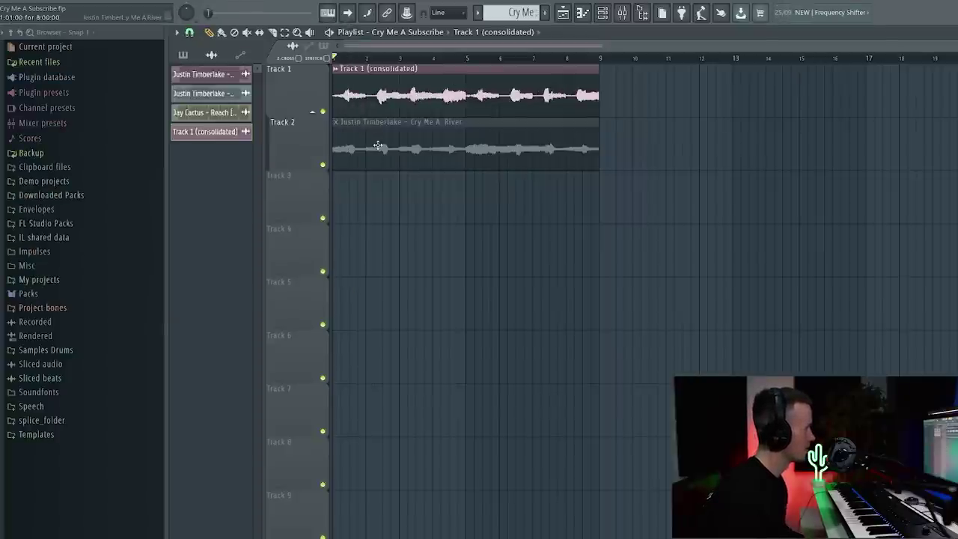
Step: Shorten the opening F#5 note in the Addictive Keys piano roll and follow it with ascending G#5, A5, B5 and C#6 notes in bar 1
{"action": "double_click", "coordinate": [378, 145]}
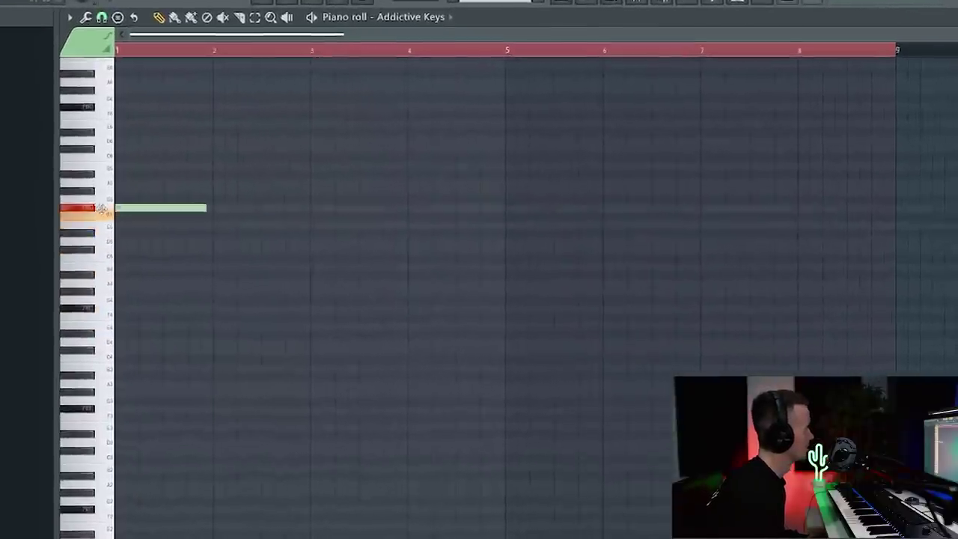
{"action": "left_click_drag", "start_coordinate": [173, 230], "coordinate": [81, 221]}
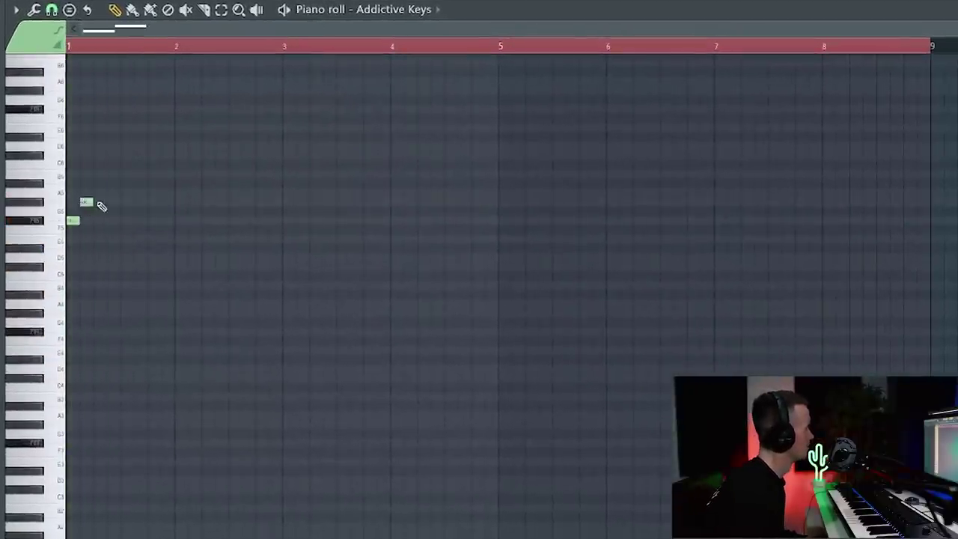
{"action": "left_click", "coordinate": [87, 202]}
{"action": "left_click", "coordinate": [99, 193]}
{"action": "left_click", "coordinate": [111, 174]}
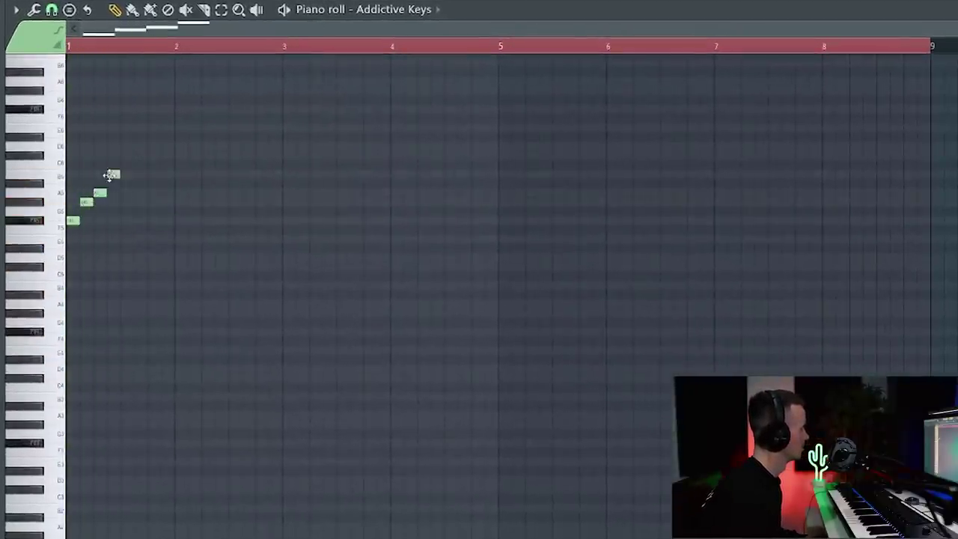
{"action": "key", "text": "space"}
{"action": "left_click", "coordinate": [127, 155]}
Step: Add a descending D6, C#6, B5 figure of short notes at the start of bar 2, playing the melody as a check
{"action": "left_click", "coordinate": [181, 147]}
{"action": "key", "text": "space"}
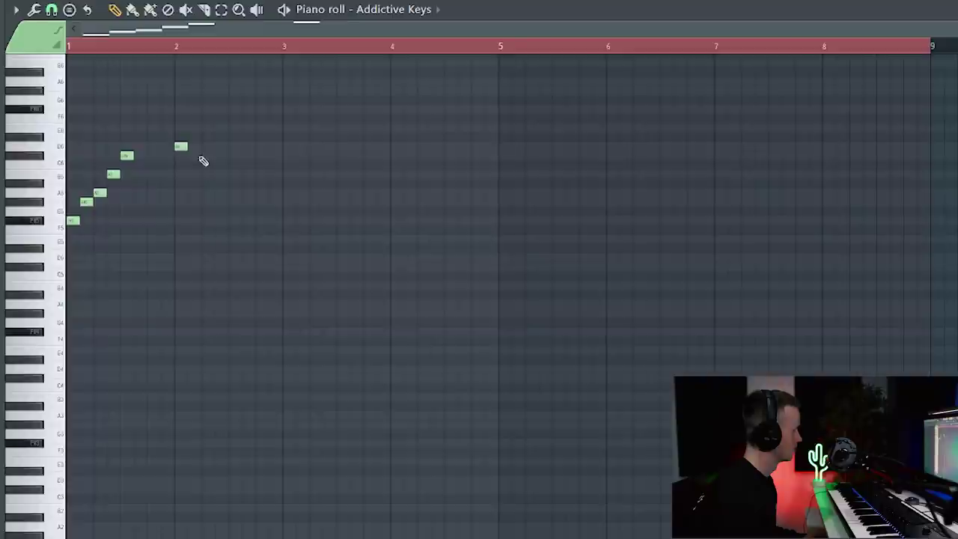
{"action": "key", "text": "space"}
{"action": "left_click", "coordinate": [194, 155]}
{"action": "left_click", "coordinate": [201, 175]}
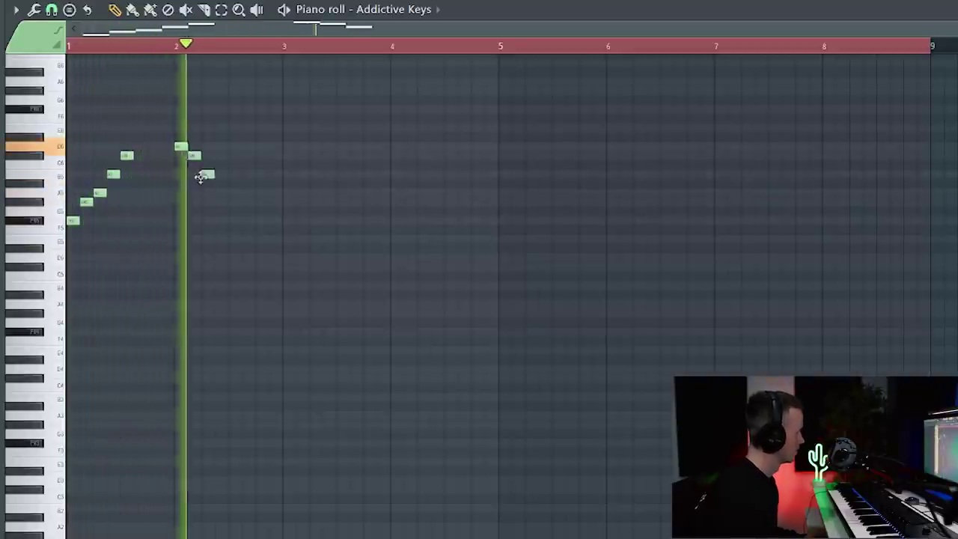
Step: Repeat the descending D6, C#6, B5 figure at the start of bars 3 and 4
{"action": "left_click", "coordinate": [290, 147]}
{"action": "key", "text": "space"}
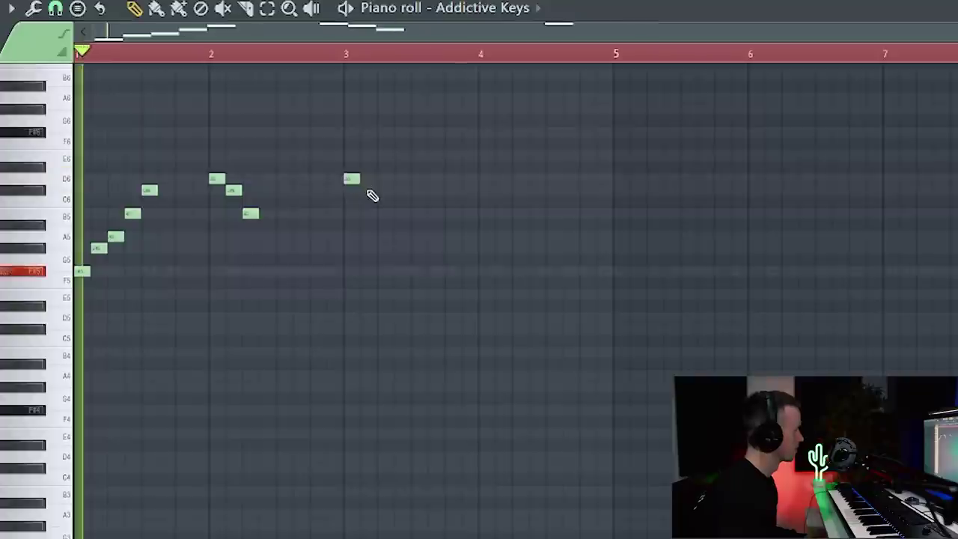
{"action": "left_click", "coordinate": [304, 156]}
{"action": "left_click", "coordinate": [315, 175]}
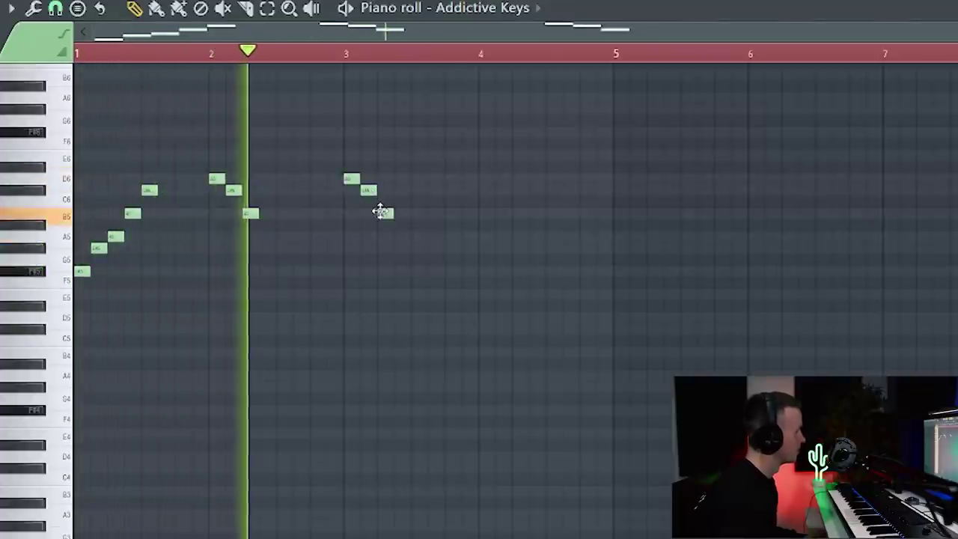
{"action": "left_click", "coordinate": [483, 178]}
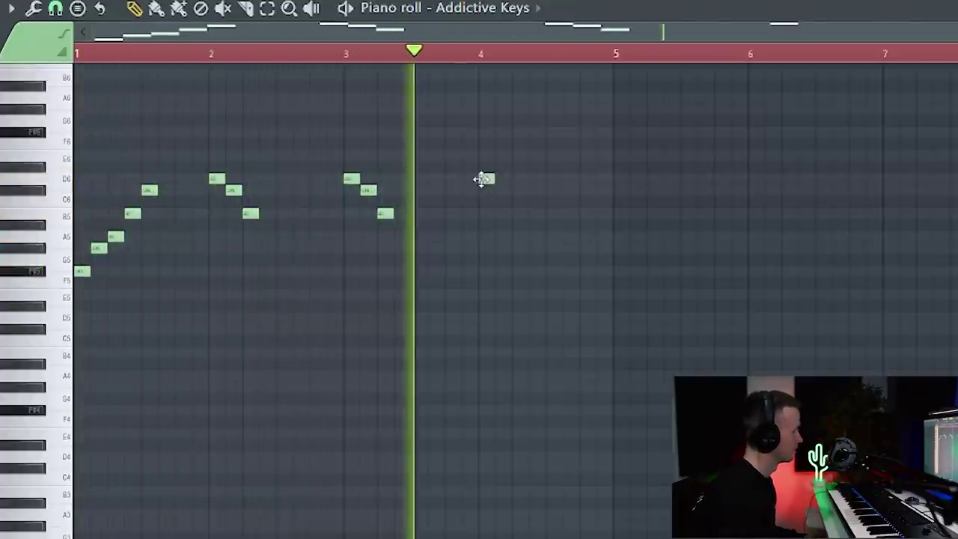
{"action": "left_click", "coordinate": [515, 190]}
{"action": "key", "text": "space"}
{"action": "left_click_drag", "start_coordinate": [520, 190], "coordinate": [502, 191]}
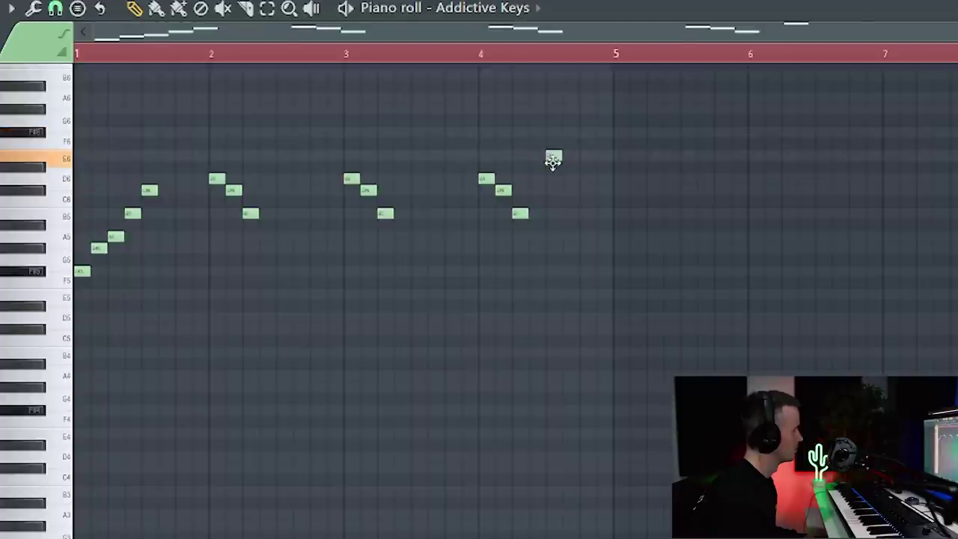
Step: Extend the E6 note in the second half of bar 4 to the bar's end and raise it to F#6
{"action": "left_click", "coordinate": [480, 56]}
{"action": "key", "text": "space"}
{"action": "key", "text": "space"}
{"action": "left_click_drag", "start_coordinate": [560, 156], "coordinate": [612, 164]}
{"action": "key", "text": "space"}
{"action": "left_click_drag", "start_coordinate": [562, 155], "coordinate": [563, 141]}
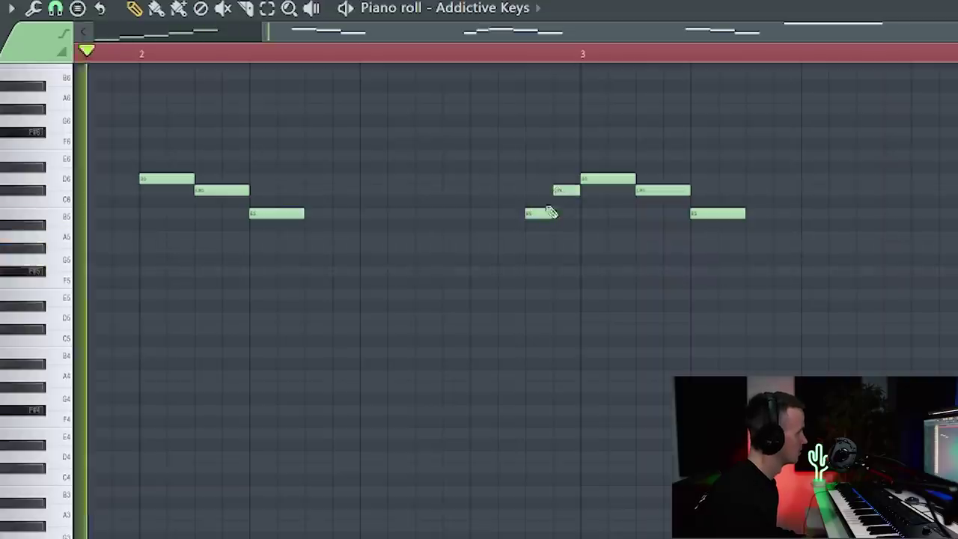
Step: Lead into bars 3 and 4 with short B5 and C#6 pickup notes and play the melody back
{"action": "key", "text": "space"}
{"action": "scroll", "coordinate": [544, 243], "scroll_direction": "down", "scroll_amount": 5}
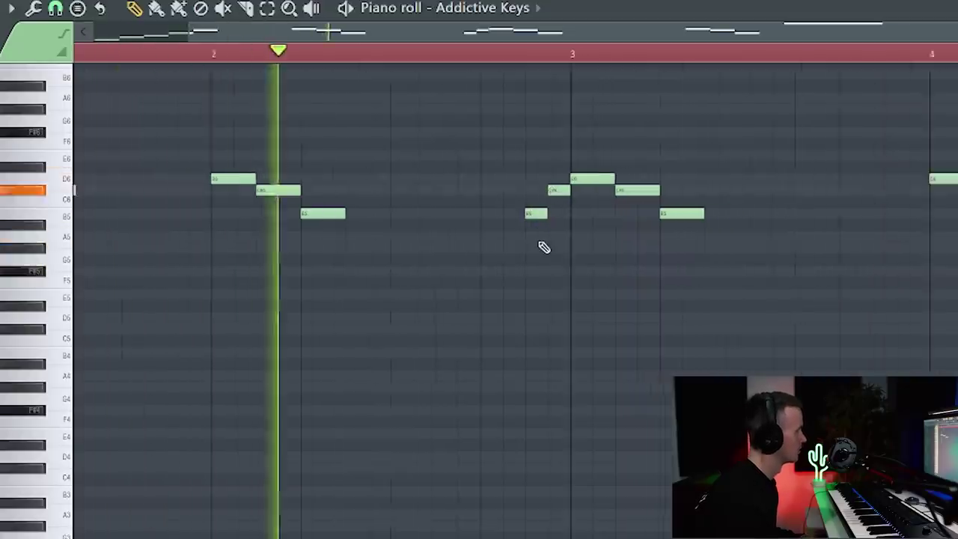
{"action": "scroll", "coordinate": [658, 221], "scroll_direction": "up", "scroll_amount": 3}
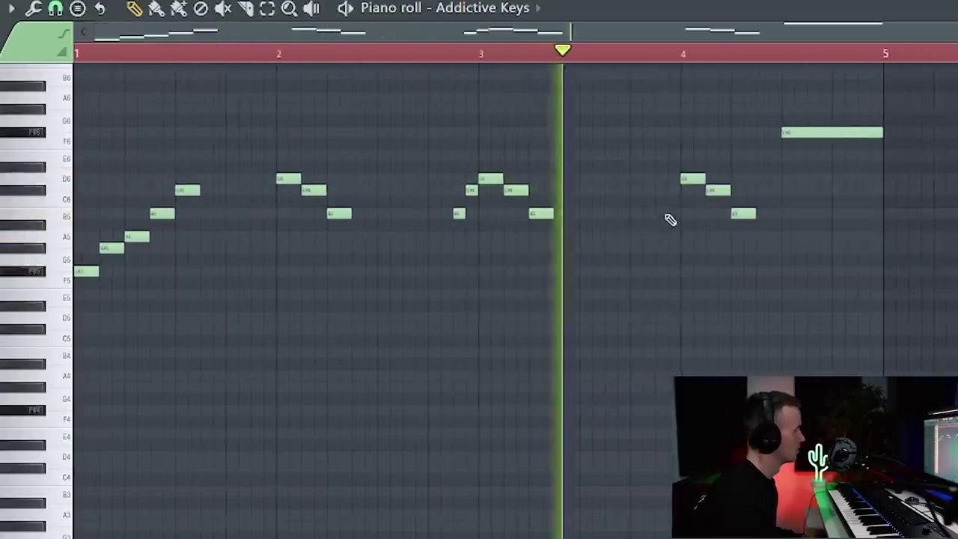
{"action": "left_click", "coordinate": [655, 213]}
{"action": "left_click", "coordinate": [688, 190]}
{"action": "key", "text": "space"}
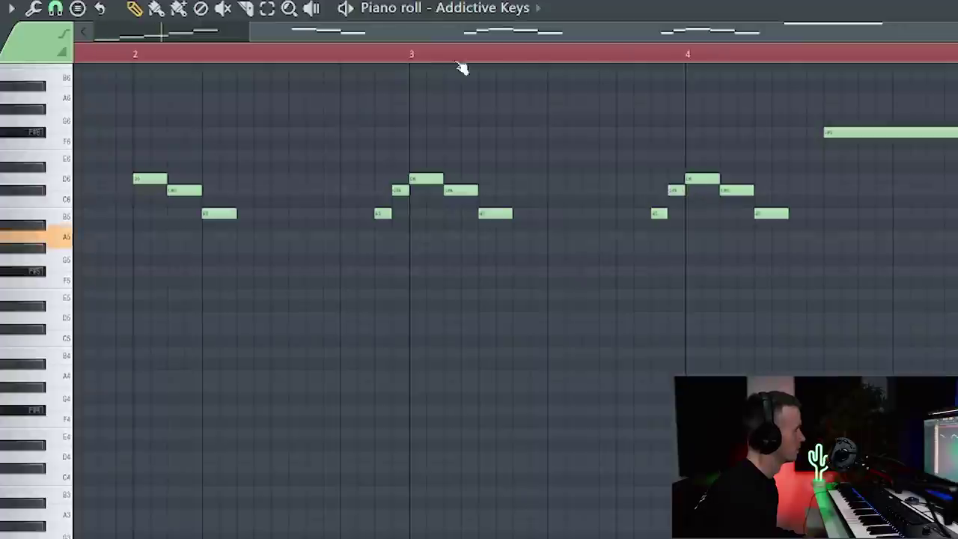
{"action": "left_click", "coordinate": [415, 52]}
{"action": "key", "text": "space"}
{"action": "scroll", "coordinate": [546, 301], "scroll_direction": "down", "scroll_amount": 2}
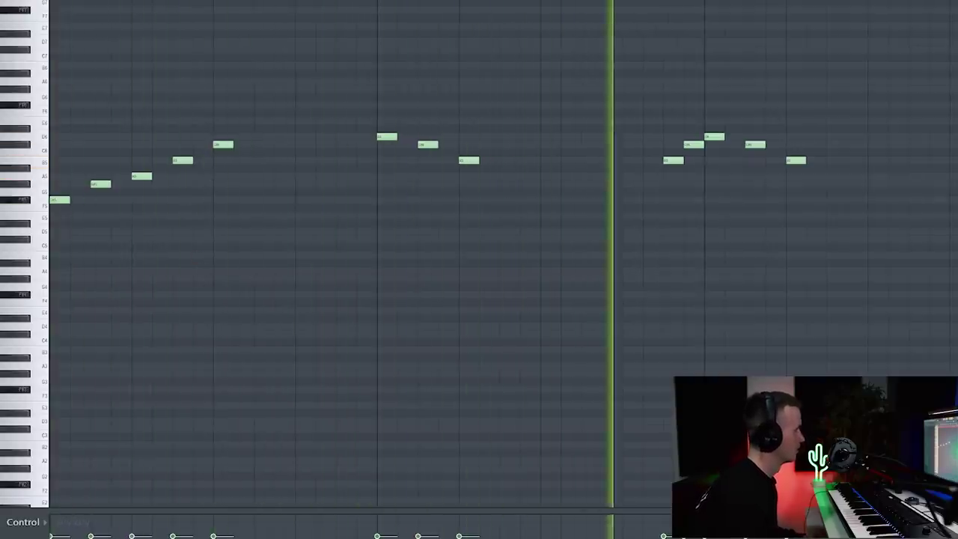
Step: Nudge the second, third and fourth notes of bar 1 slightly ahead of the grid, auditioning the timing between moves
{"action": "scroll", "coordinate": [499, 230], "scroll_direction": "down", "scroll_amount": 2}
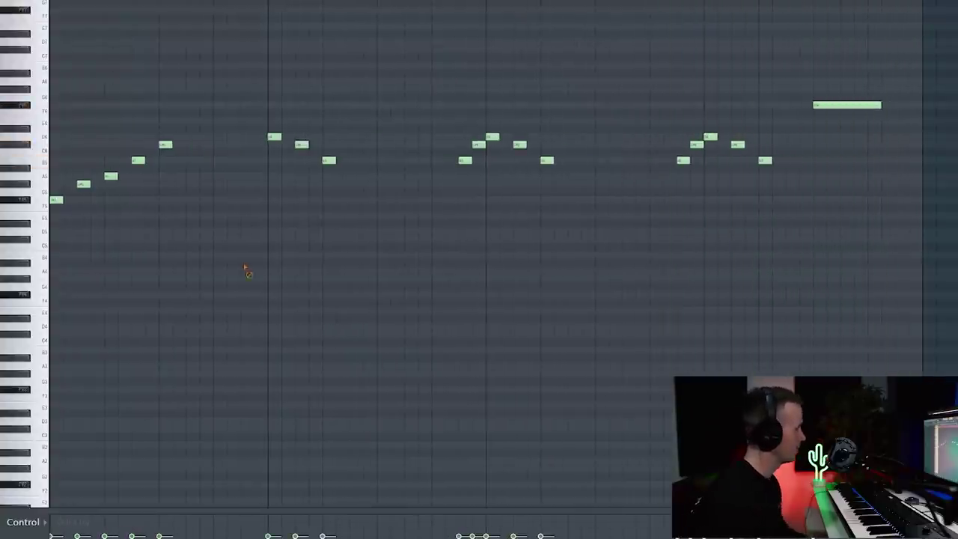
{"action": "scroll", "coordinate": [119, 180], "scroll_direction": "up", "scroll_amount": 2}
{"action": "scroll", "coordinate": [155, 286], "scroll_direction": "left", "scroll_amount": 1}
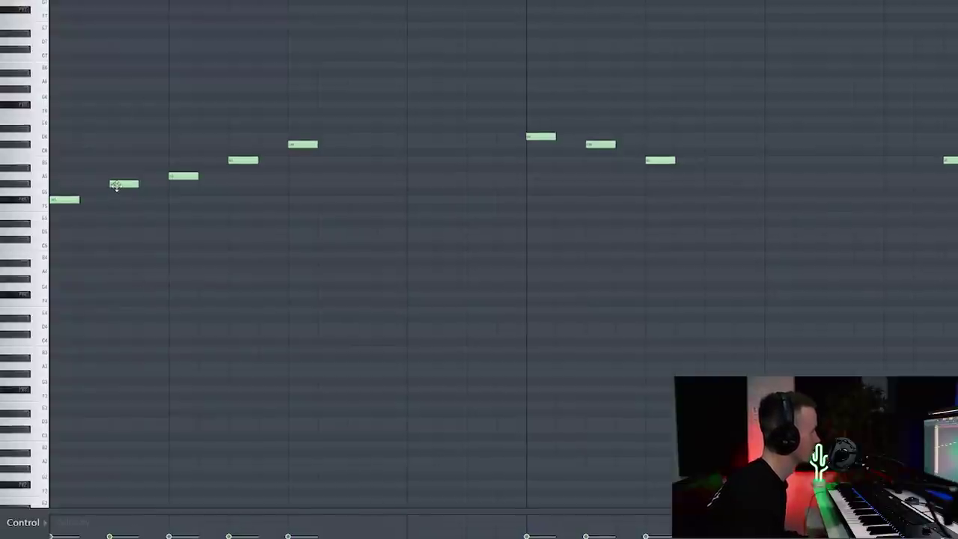
{"action": "left_click_drag", "start_coordinate": [116, 186], "coordinate": [112, 187]}
{"action": "key", "text": "space"}
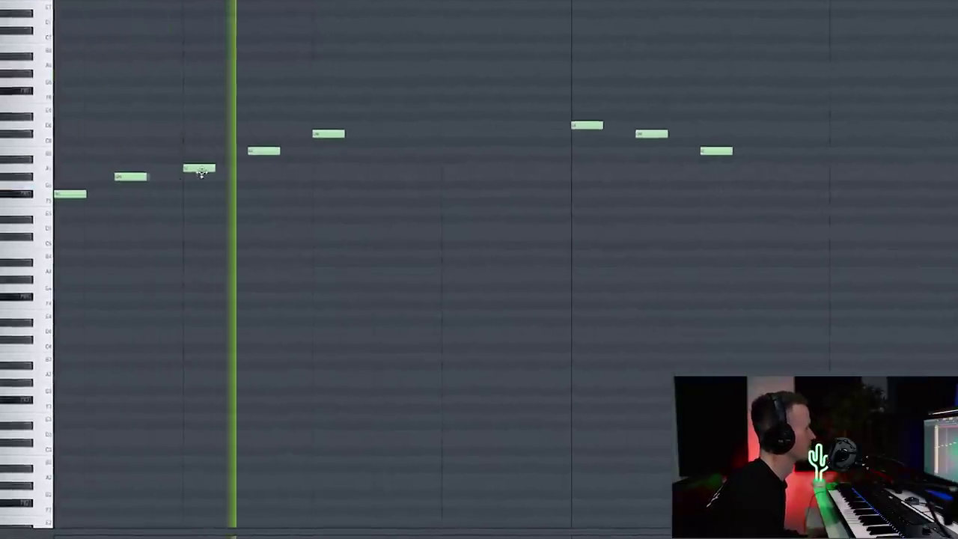
{"action": "key", "text": "space"}
{"action": "key", "text": "space"}
{"action": "key", "text": "space"}
{"action": "key", "text": "space"}
{"action": "left_click_drag", "start_coordinate": [197, 169], "coordinate": [195, 167]}
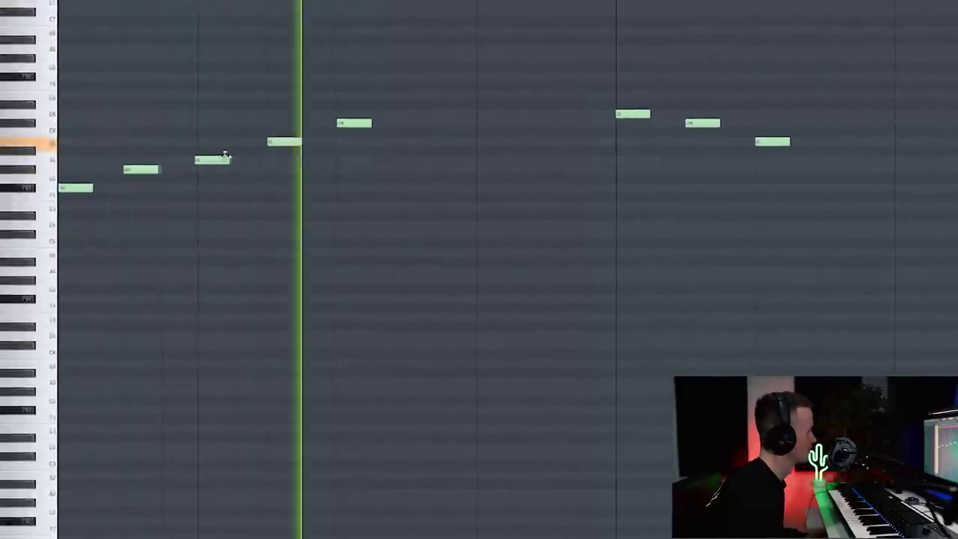
{"action": "key", "text": "space"}
{"action": "key", "text": "space"}
{"action": "key", "text": "space"}
{"action": "left_click_drag", "start_coordinate": [279, 142], "coordinate": [279, 141]}
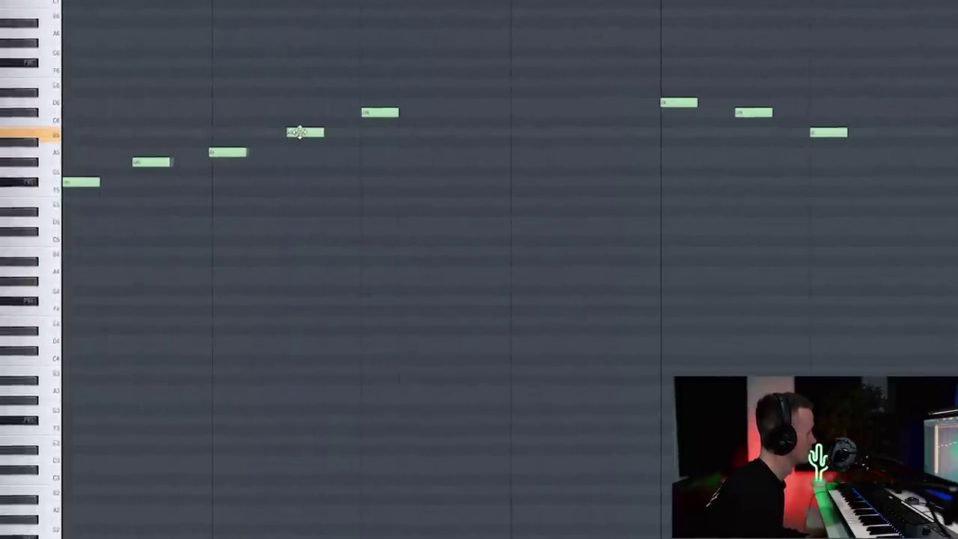
{"action": "key", "text": "space"}
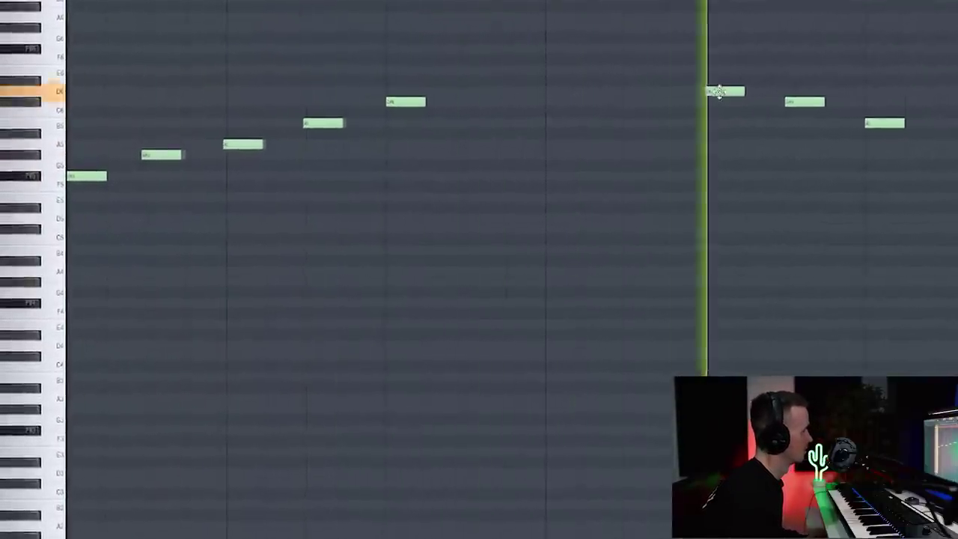
{"action": "scroll", "coordinate": [814, 122], "scroll_direction": "up", "scroll_amount": 2}
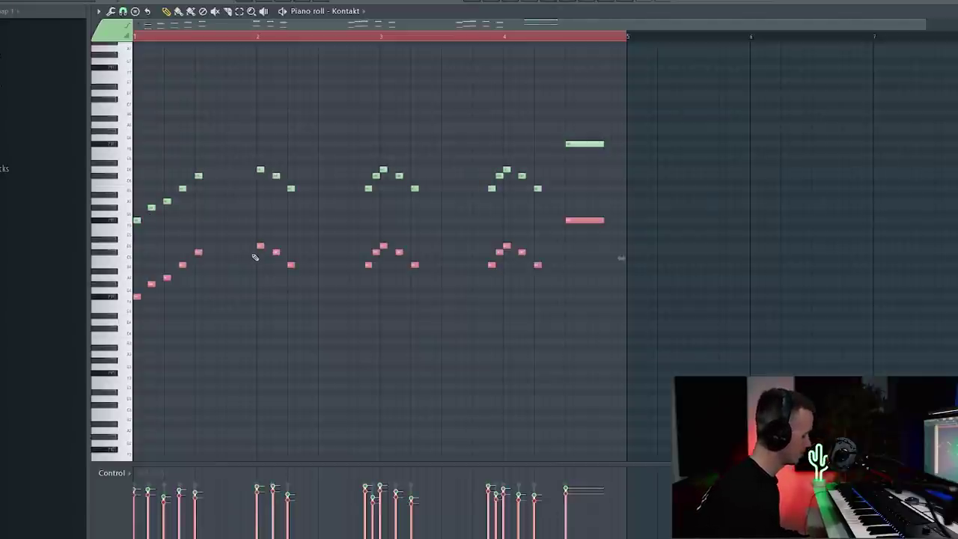
Step: Randomize the note velocities of the Kontakt melody and duplicate the four-bar pattern into bars 5 to 8
{"action": "key", "text": "alt+r"}
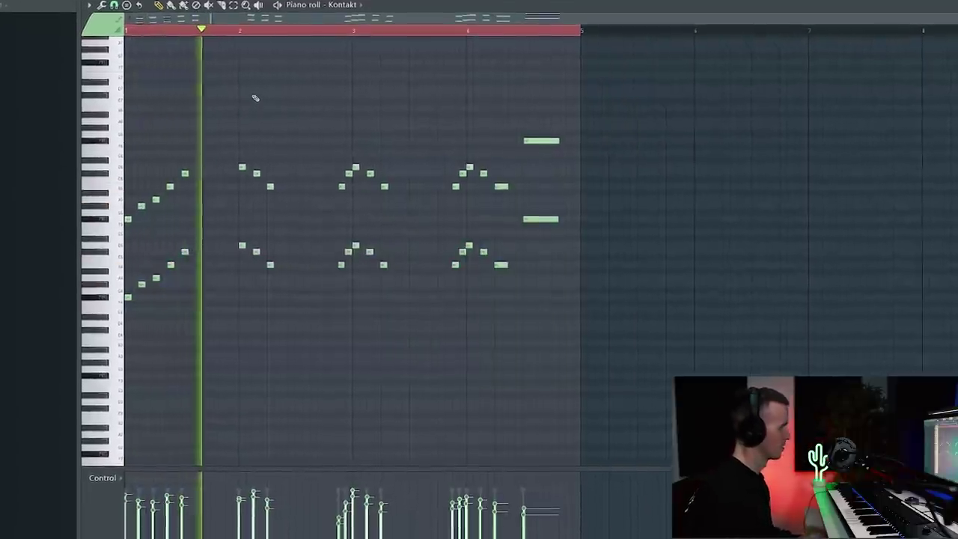
{"action": "key", "text": "ctrl+b"}
{"action": "key", "text": "ctrl+a"}
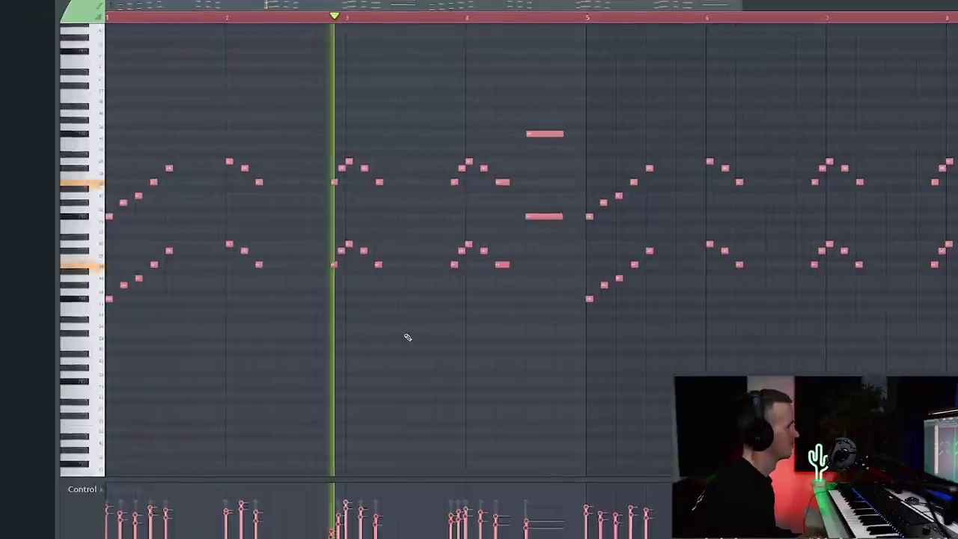
{"action": "key", "text": "ctrl+d"}
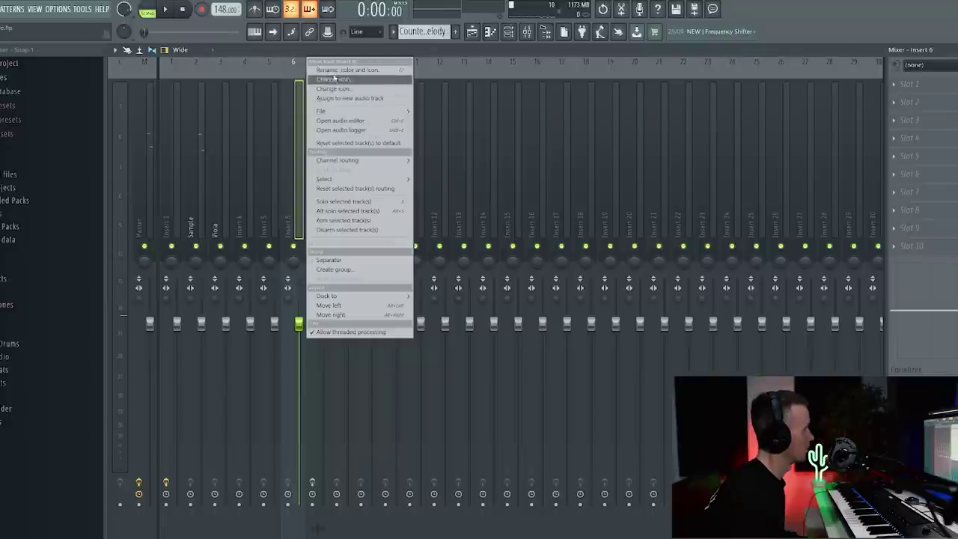
Step: Rename mixer Insert 6 as Instrument Bus and route the Sample and Viola tracks to it
{"action": "left_click", "coordinate": [337, 77]}
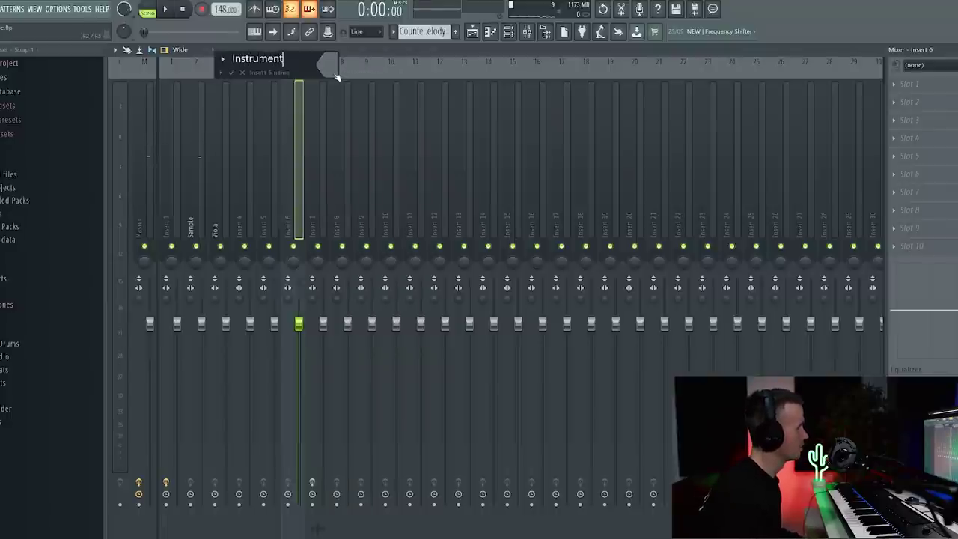
{"action": "key", "text": "Return"}
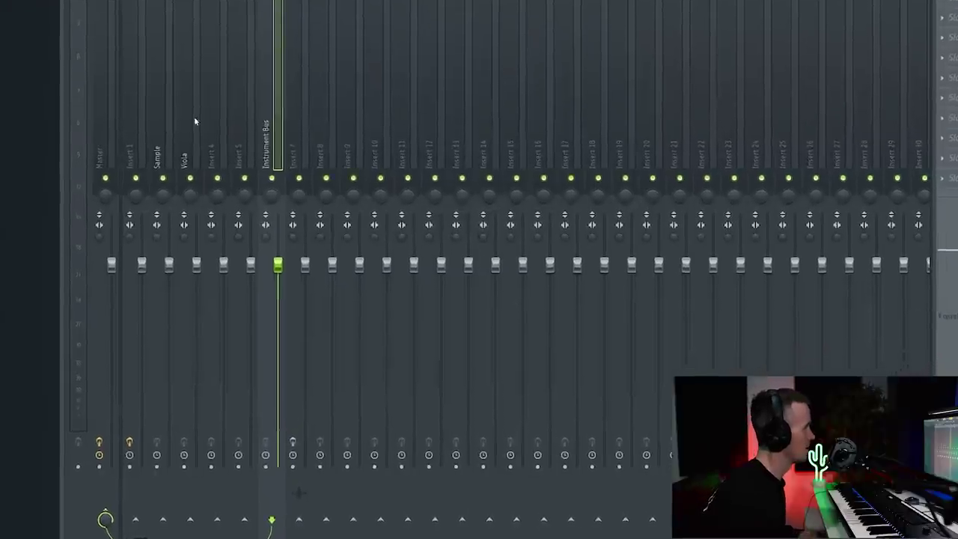
{"action": "left_click", "coordinate": [155, 108], "text": "ctrl+shift"}
{"action": "right_click", "coordinate": [258, 519]}
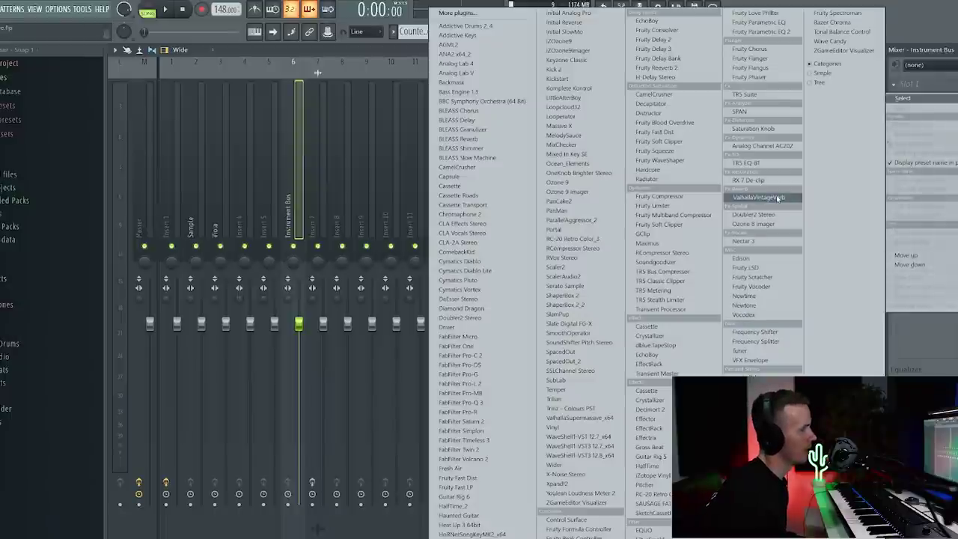
Step: Load ValhallaVintageVerb on the Instrument Bus with 8.6% mix and 0.86 s decay, and raise its low cut
{"action": "left_click", "coordinate": [778, 196]}
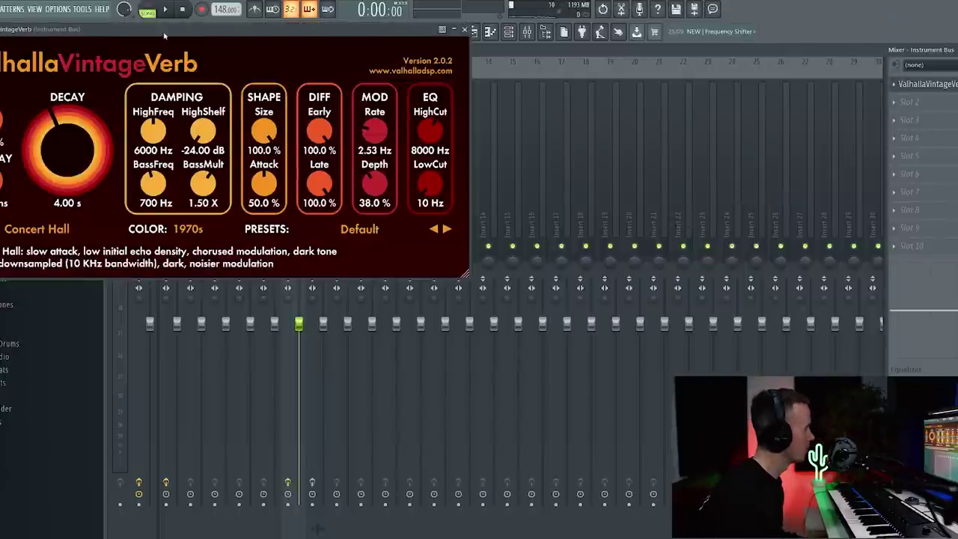
{"action": "left_click_drag", "start_coordinate": [164, 35], "coordinate": [415, 121]}
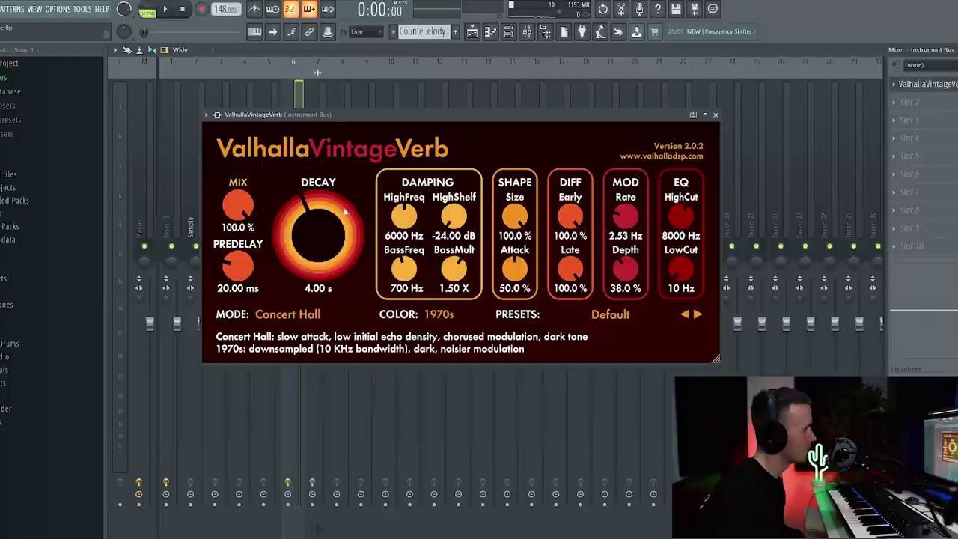
{"action": "left_click_drag", "start_coordinate": [340, 117], "coordinate": [454, 111]}
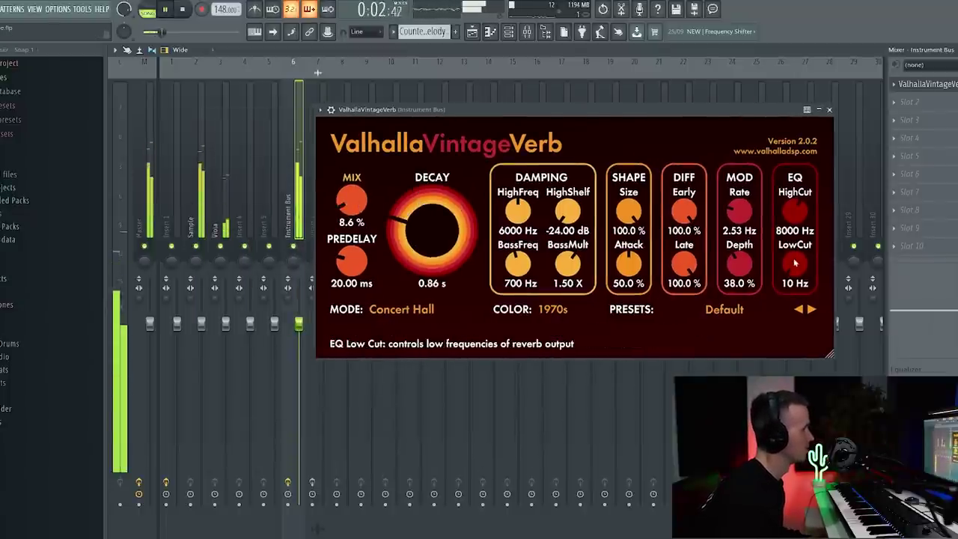
{"action": "left_click_drag", "start_coordinate": [794, 262], "coordinate": [794, 244]}
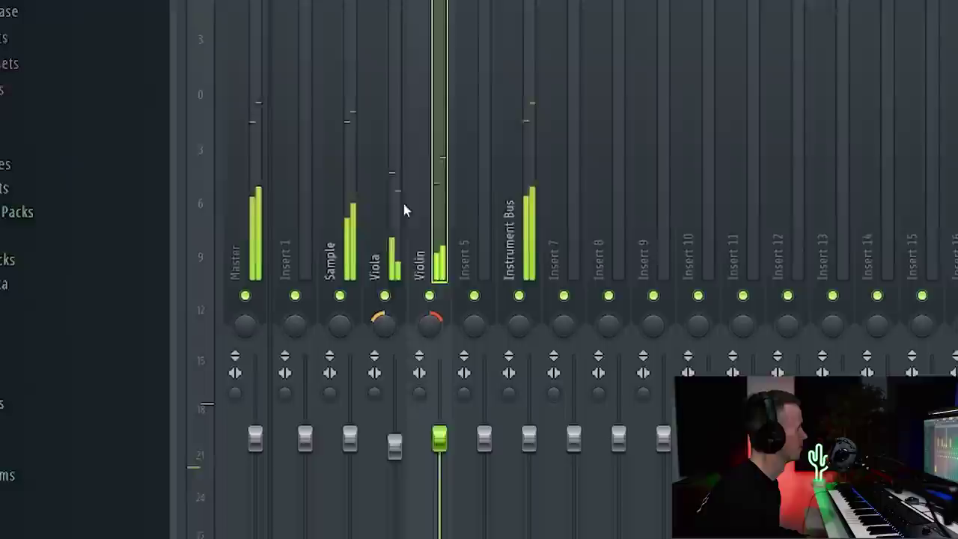
Step: Inspect the levels and panning of the Viola and Violin mixer tracks
{"action": "left_click", "coordinate": [394, 261]}
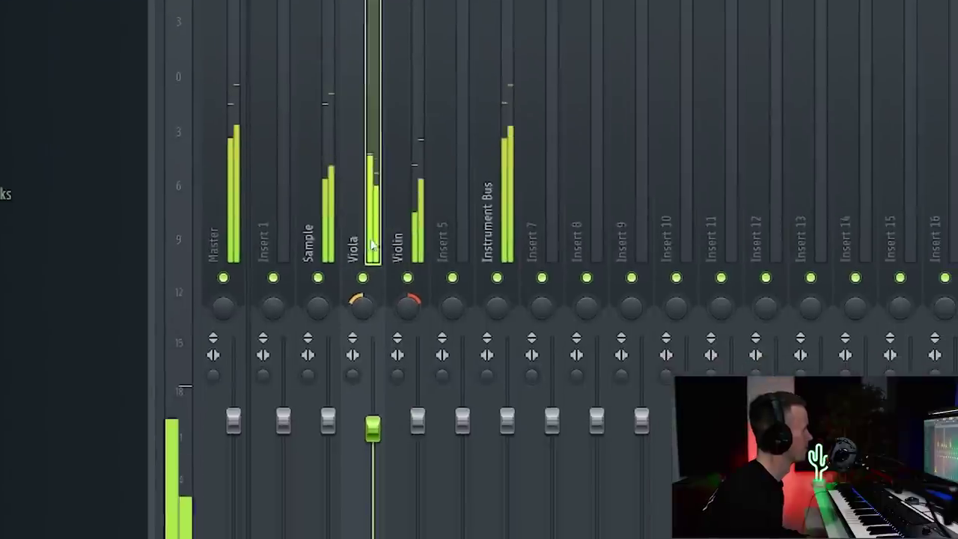
{"action": "left_click", "coordinate": [415, 362]}
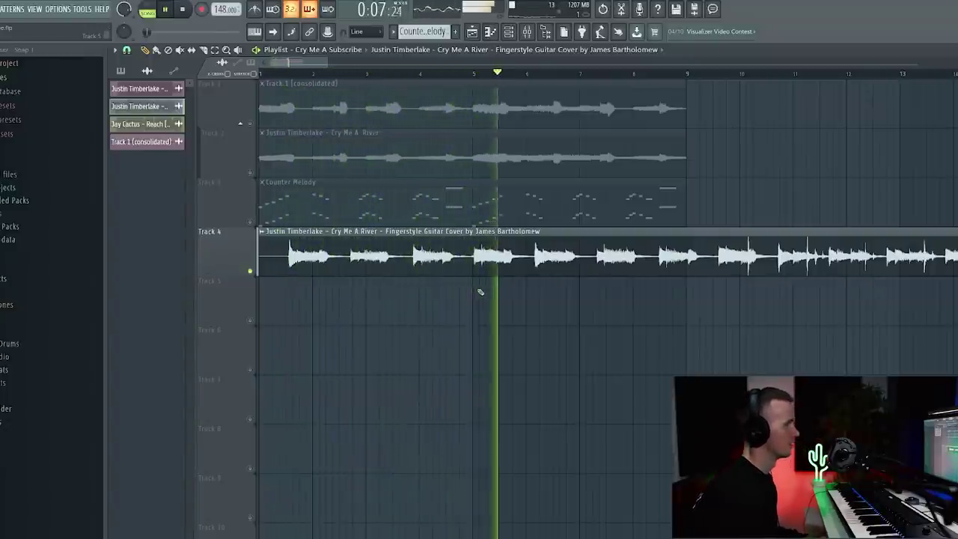
Step: Trim the silence before the first note of the Track 4 guitar clip and align the clip with the start of bar 1
{"action": "scroll", "coordinate": [278, 278], "scroll_direction": "up", "scroll_amount": 5}
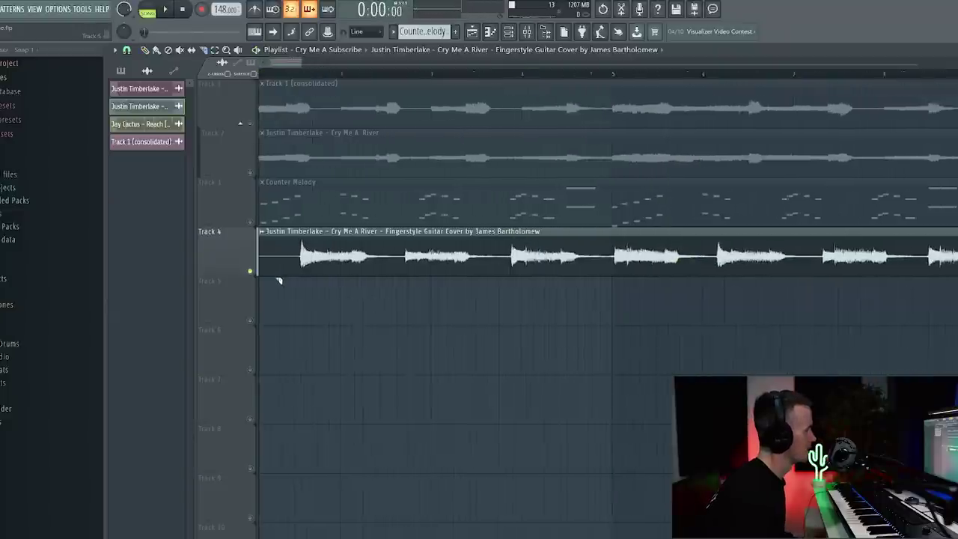
{"action": "scroll", "coordinate": [392, 269], "scroll_direction": "down", "scroll_amount": 5}
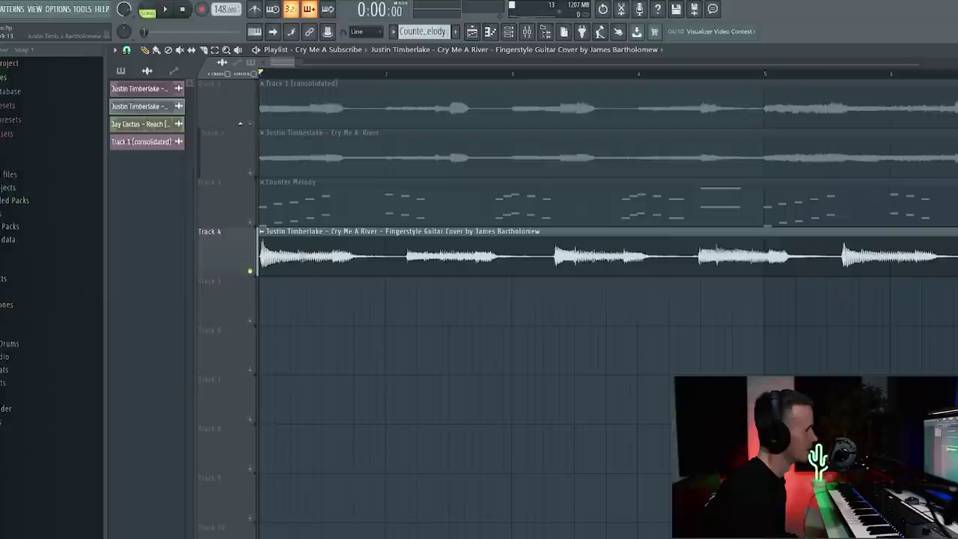
Step: Lower the pitch of the Track 4 guitar clip and set its time-stretching mode to Stretch
{"action": "double_click", "coordinate": [291, 250]}
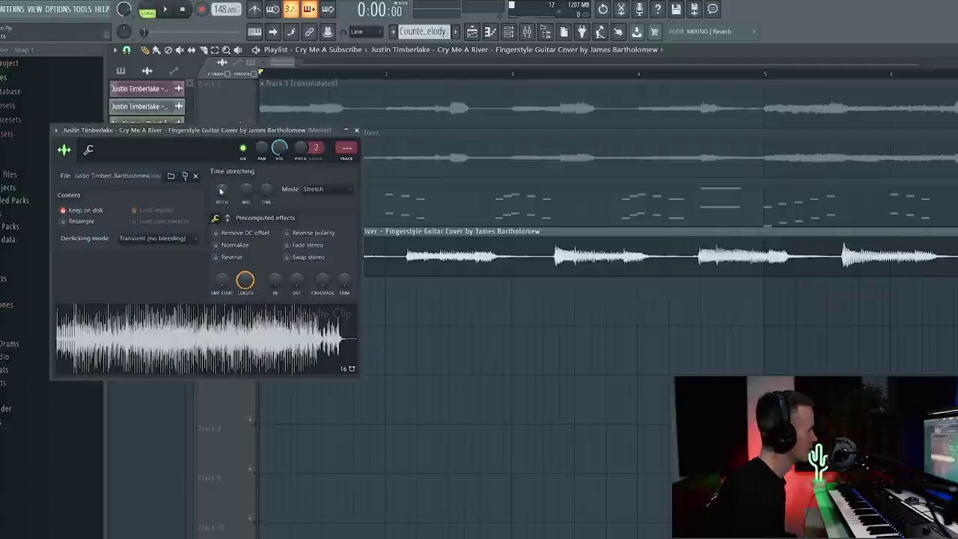
{"action": "left_click", "coordinate": [357, 131]}
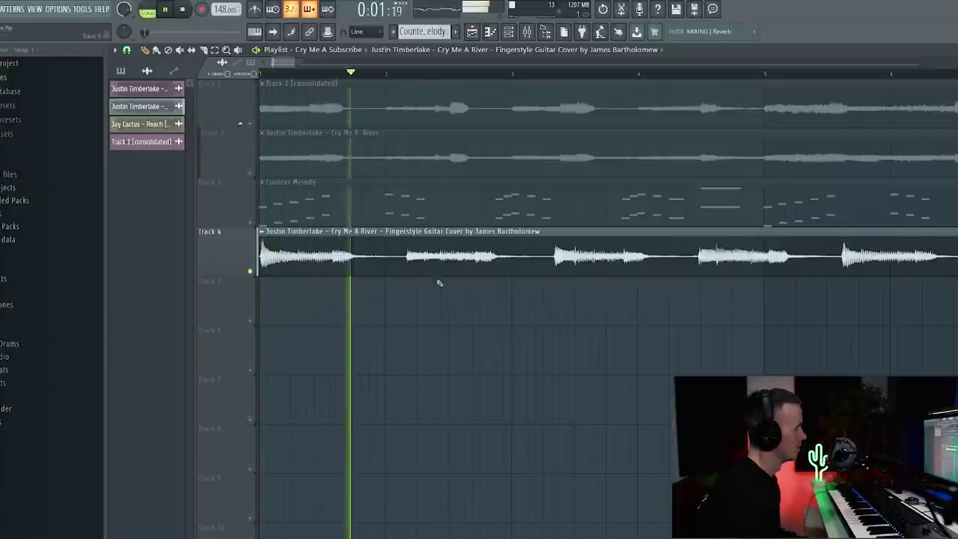
{"action": "key", "text": "space"}
{"action": "scroll", "coordinate": [445, 331], "scroll_direction": "down", "scroll_amount": 3}
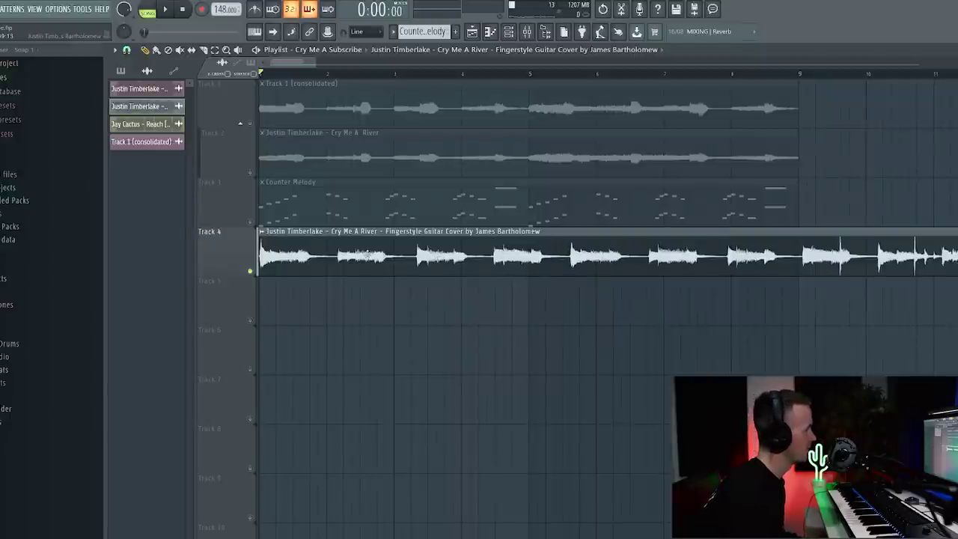
{"action": "double_click", "coordinate": [367, 254]}
{"action": "left_click", "coordinate": [322, 190]}
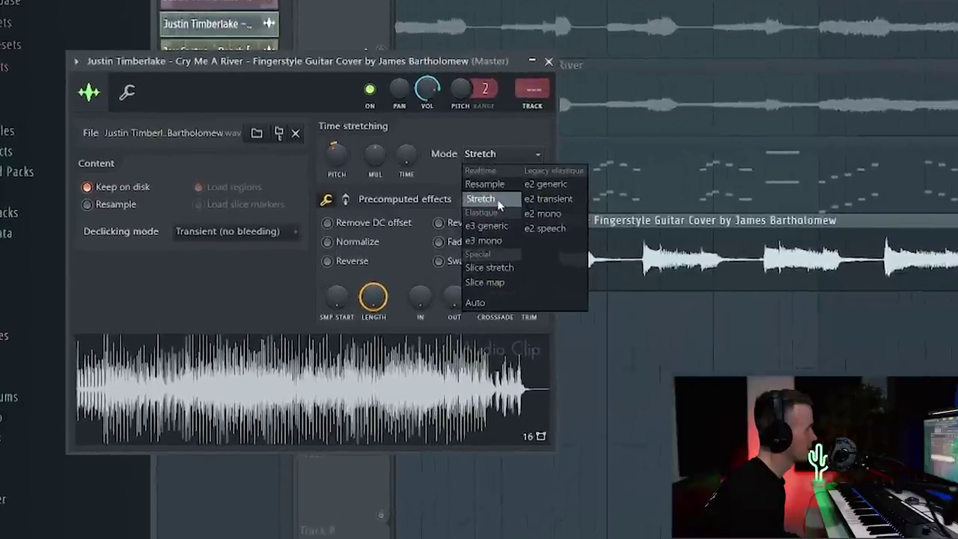
{"action": "left_click", "coordinate": [498, 203]}
{"action": "left_click", "coordinate": [592, 46]}
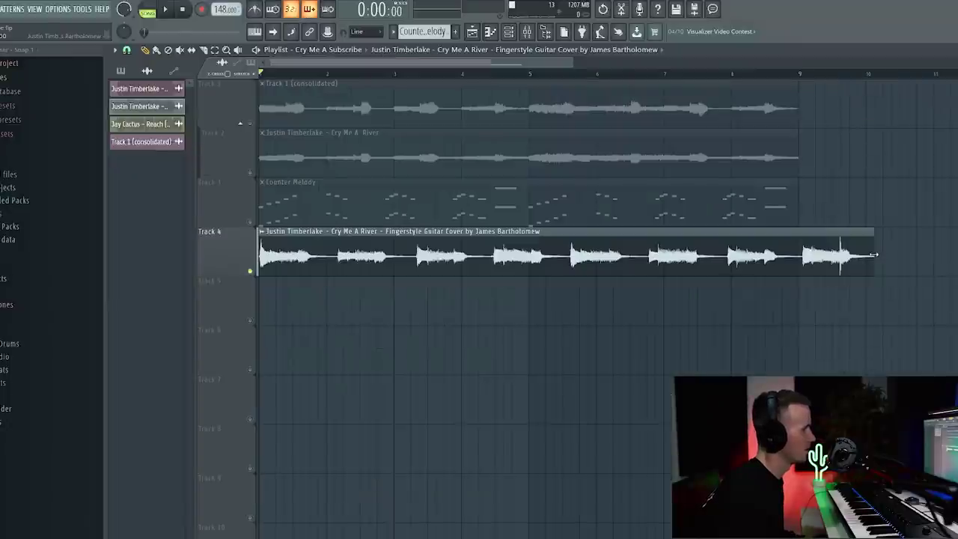
Step: Trim the end of the Track 4 guitar clip after its eighth chord and set its declicking mode to Generic (bleeding)
{"action": "left_click_drag", "start_coordinate": [874, 254], "coordinate": [836, 255]}
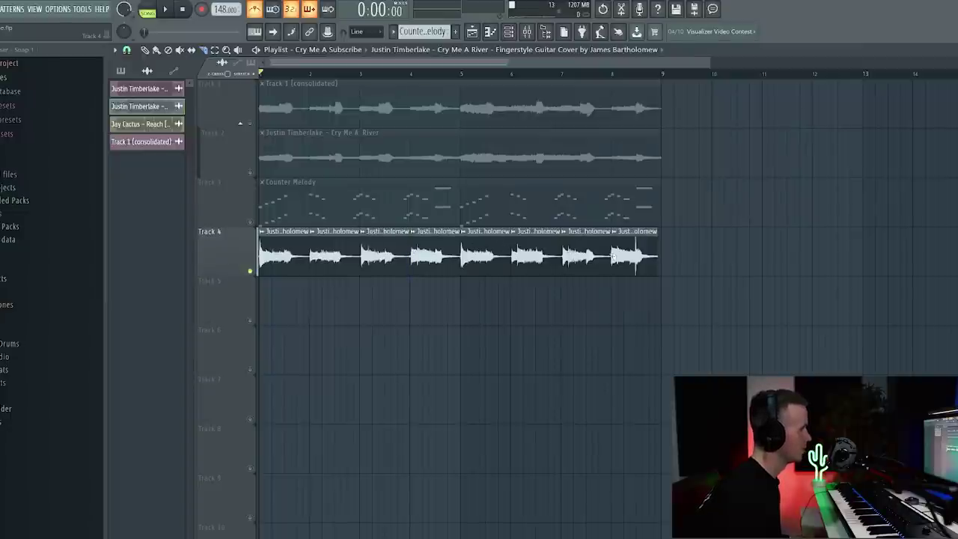
{"action": "double_click", "coordinate": [612, 256]}
{"action": "left_click", "coordinate": [149, 238]}
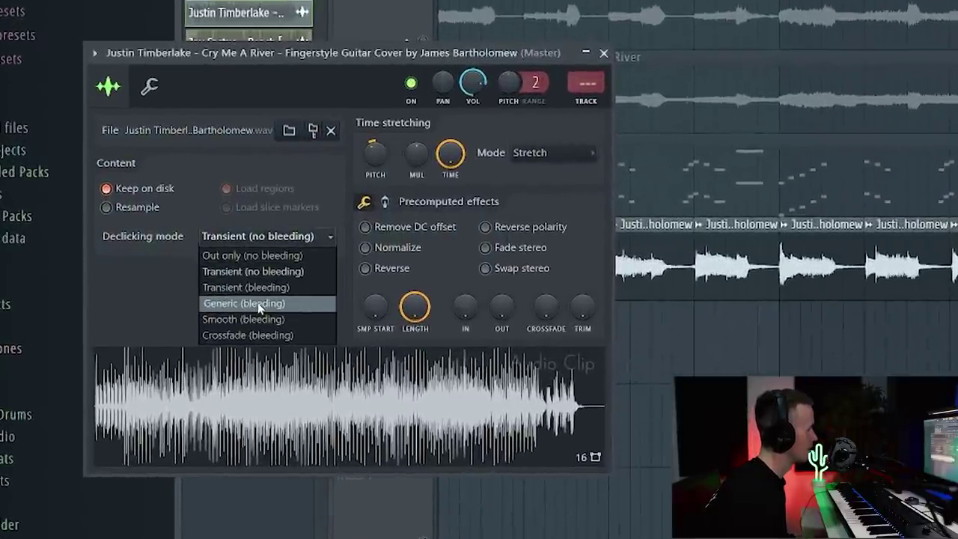
{"action": "left_click", "coordinate": [260, 304]}
{"action": "left_click", "coordinate": [604, 58]}
Step: Play back the sliced guitar on Track 4 and examine the crossfades and timing at each slice boundary
{"action": "scroll", "coordinate": [761, 349], "scroll_direction": "up", "scroll_amount": 5, "text": "ctrl"}
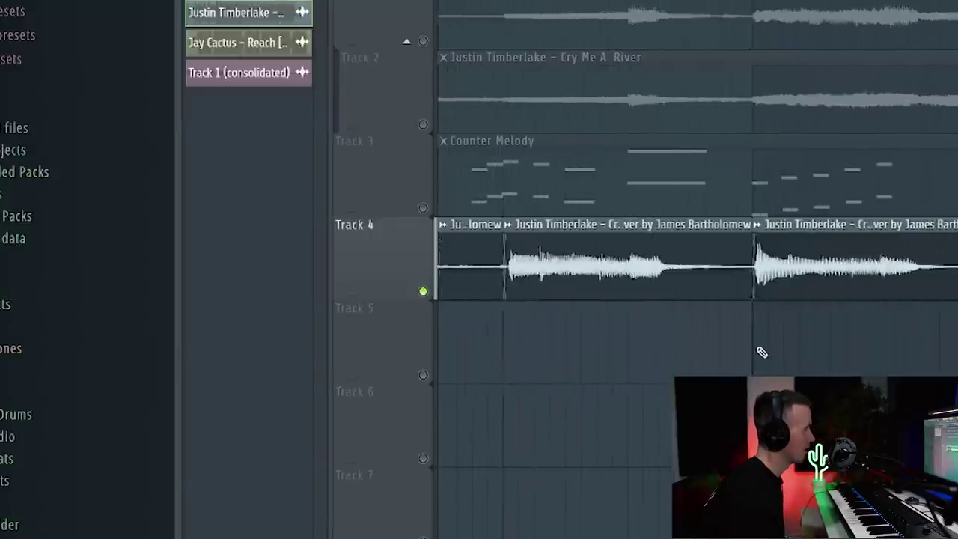
{"action": "scroll", "coordinate": [753, 312], "scroll_direction": "down", "scroll_amount": 8}
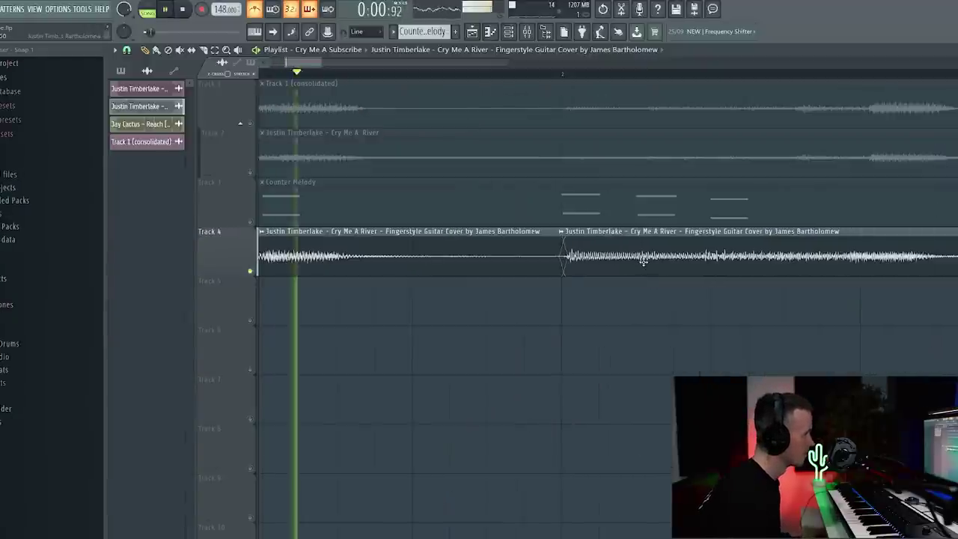
{"action": "scroll", "coordinate": [750, 340], "scroll_direction": "down", "scroll_amount": 3, "text": "ctrl"}
{"action": "scroll", "coordinate": [909, 327], "scroll_direction": "up", "scroll_amount": 4, "text": "ctrl"}
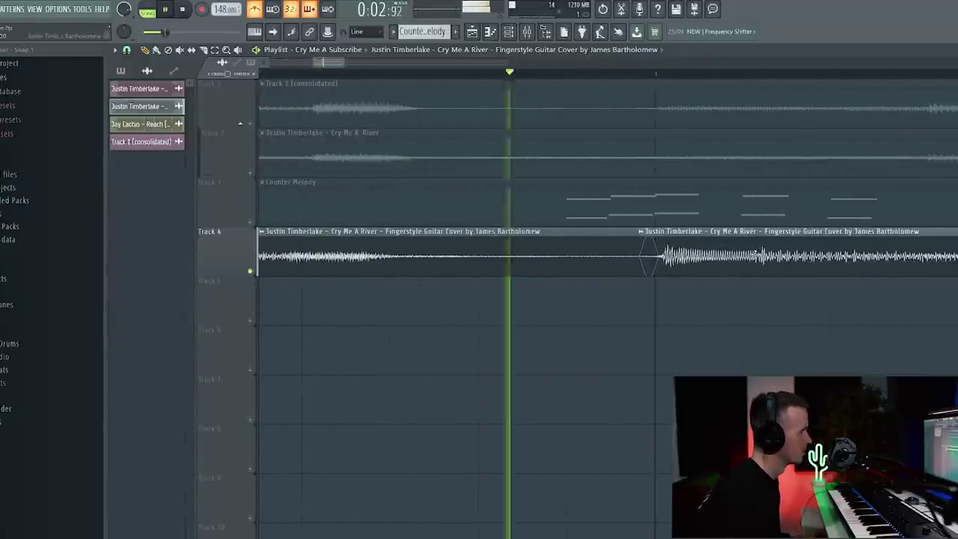
{"action": "scroll", "coordinate": [802, 344], "scroll_direction": "down", "scroll_amount": 5, "text": "ctrl"}
{"action": "scroll", "coordinate": [804, 344], "scroll_direction": "up", "scroll_amount": 3, "text": "ctrl"}
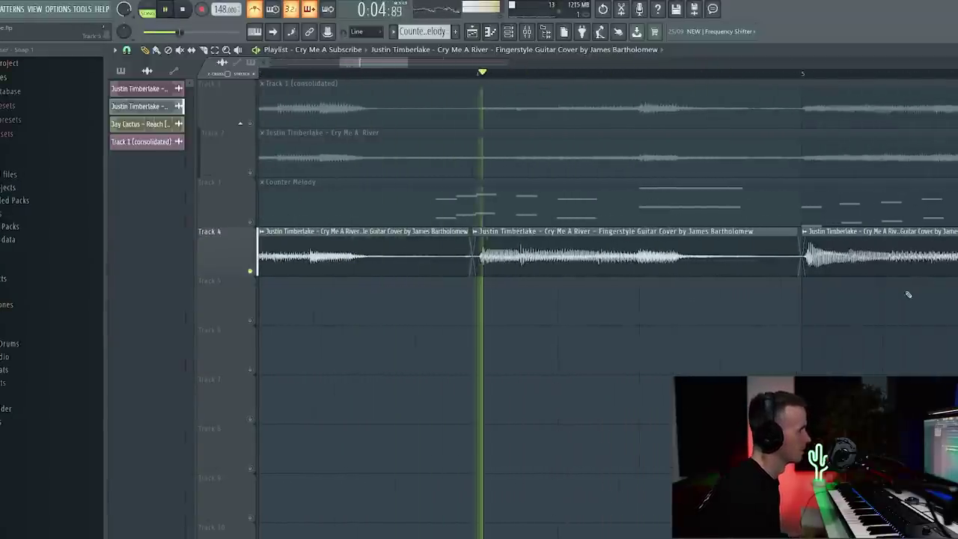
{"action": "scroll", "coordinate": [809, 301], "scroll_direction": "down", "scroll_amount": 3}
{"action": "scroll", "coordinate": [603, 259], "scroll_direction": "up", "scroll_amount": 3}
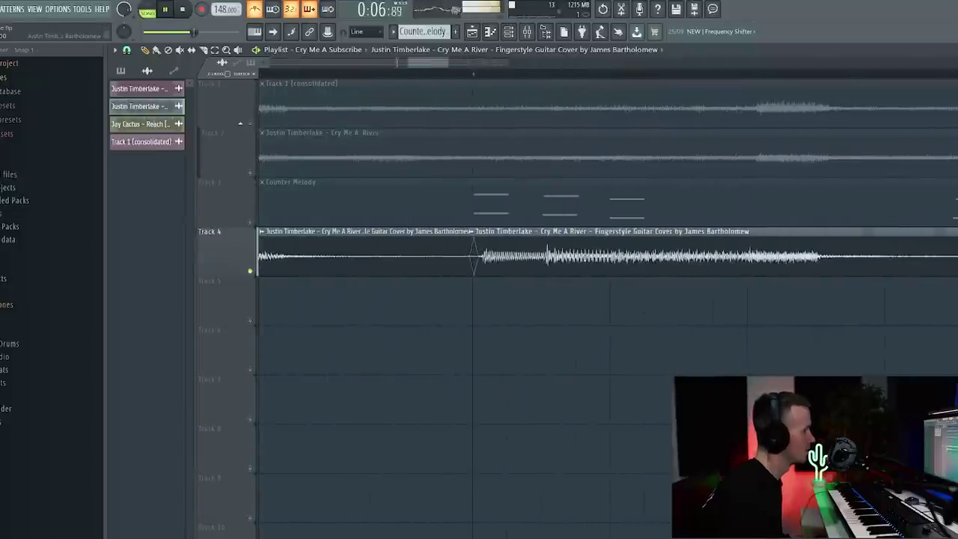
{"action": "scroll", "coordinate": [751, 287], "scroll_direction": "up", "scroll_amount": 2}
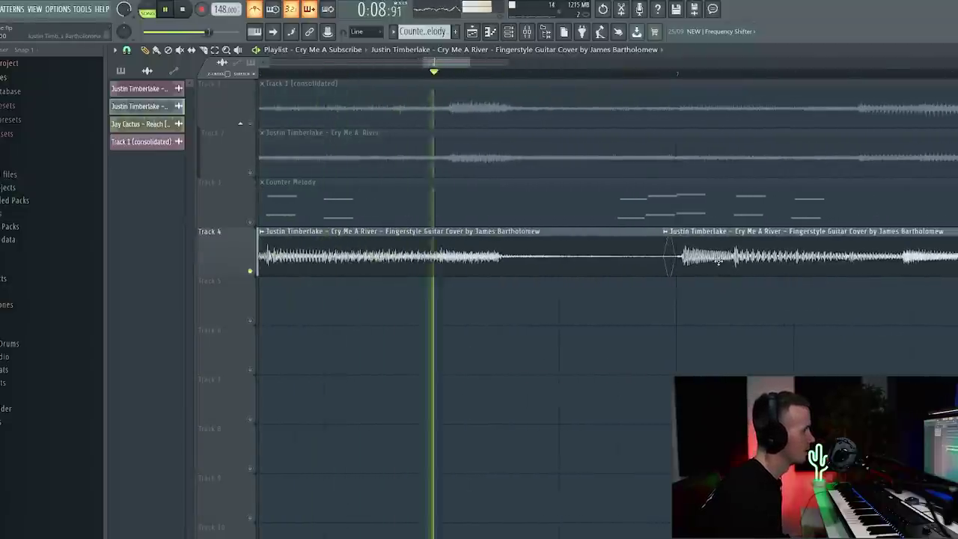
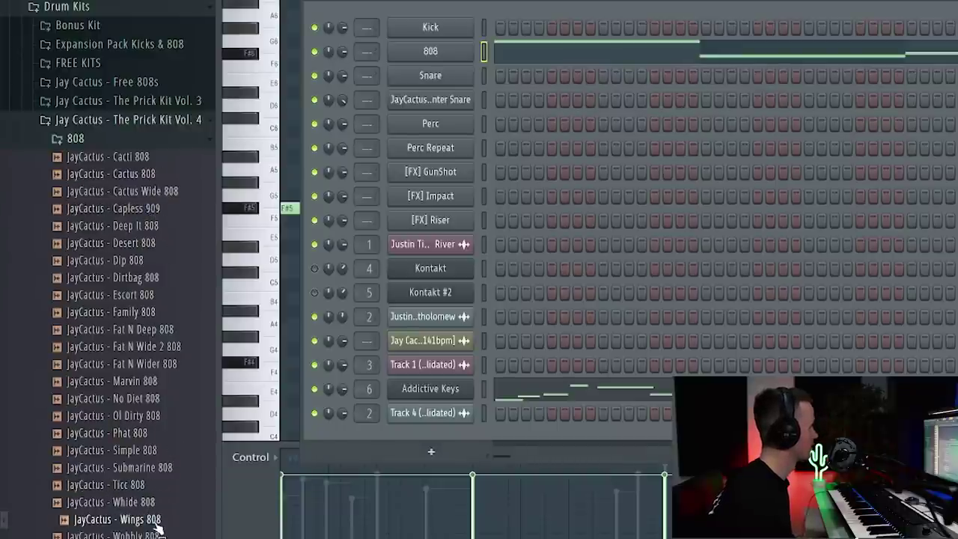
Step: Replace the 808 channel's sample with JayCactus - Wings 808 and shorten the second C#5 note to end where the D5 note starts
{"action": "left_click_drag", "start_coordinate": [155, 524], "coordinate": [436, 51]}
{"action": "key", "text": "space"}
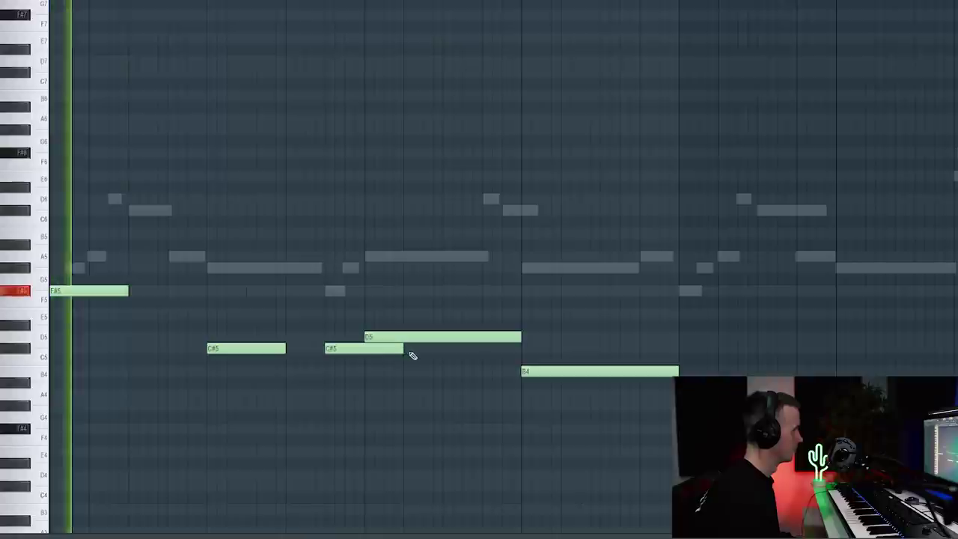
{"action": "left_click_drag", "start_coordinate": [404, 348], "coordinate": [365, 348]}
{"action": "key", "text": "space"}
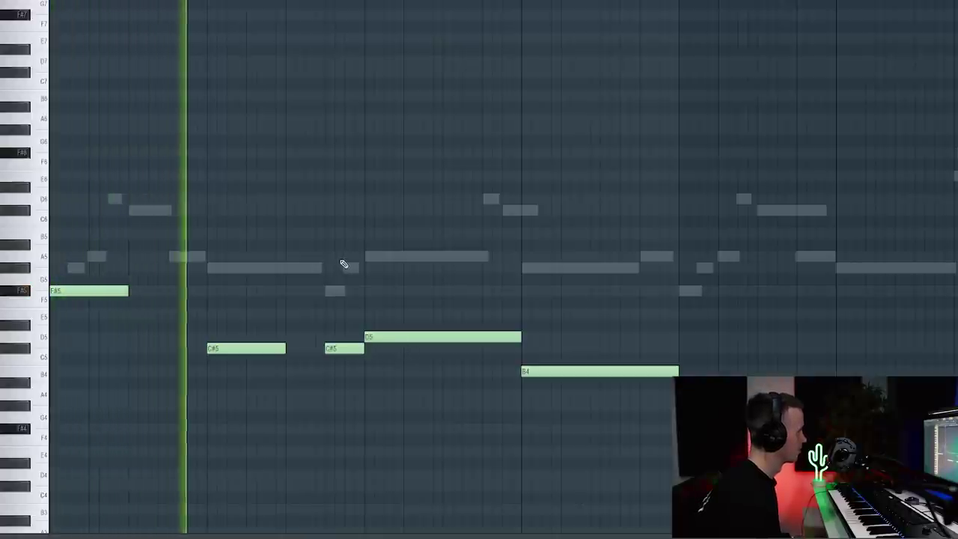
Step: Place a short C#6 slide note over the second C#5 note of the 808 pattern
{"action": "key", "text": "space"}
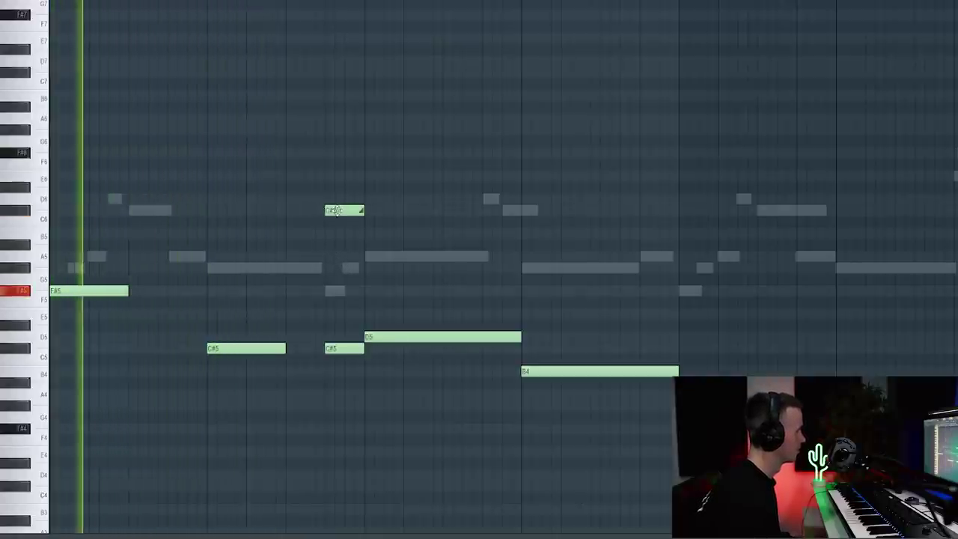
{"action": "left_click_drag", "start_coordinate": [343, 210], "coordinate": [336, 211]}
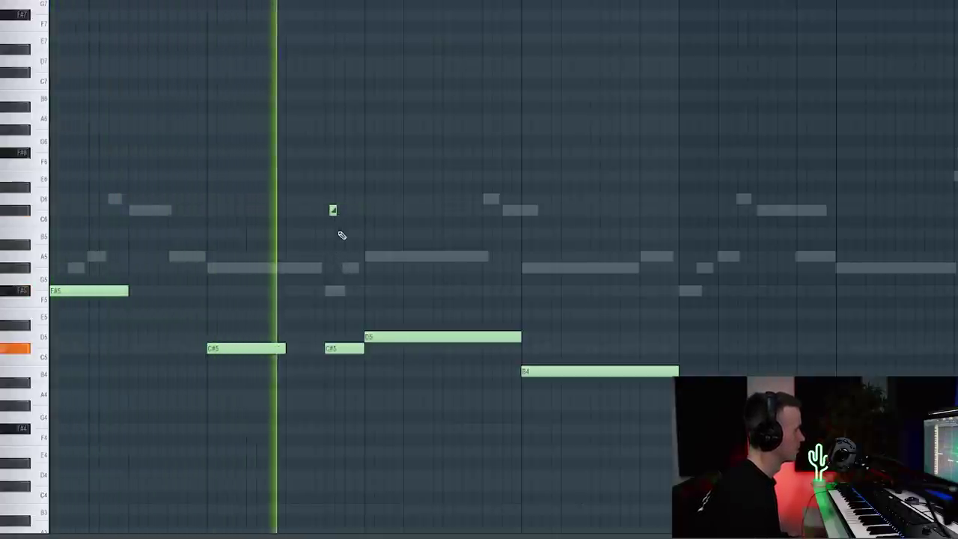
{"action": "scroll", "coordinate": [334, 212], "scroll_direction": "up", "scroll_amount": 2}
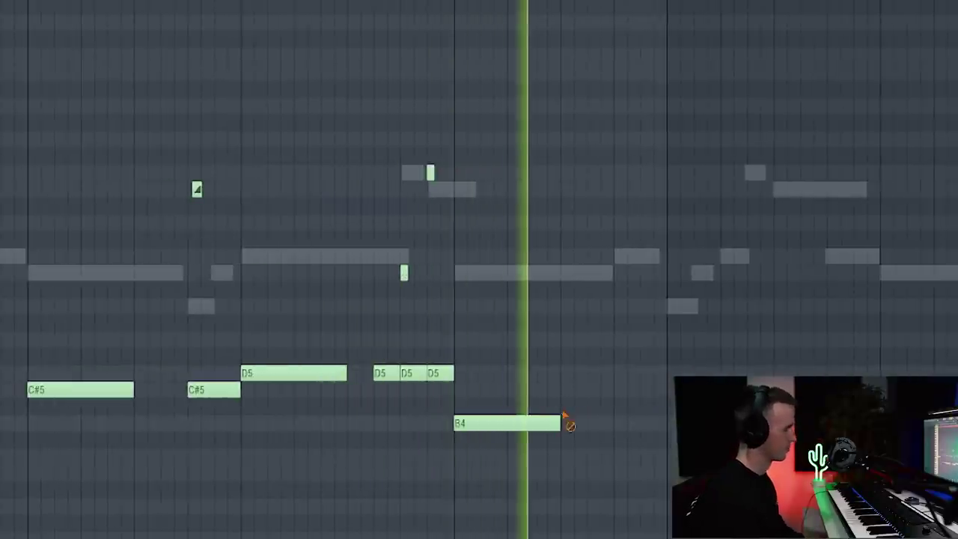
Step: Raise the slide note at the end of bar 4 an octave to A6 and play back the four-bar 808 pattern
{"action": "key", "text": "space"}
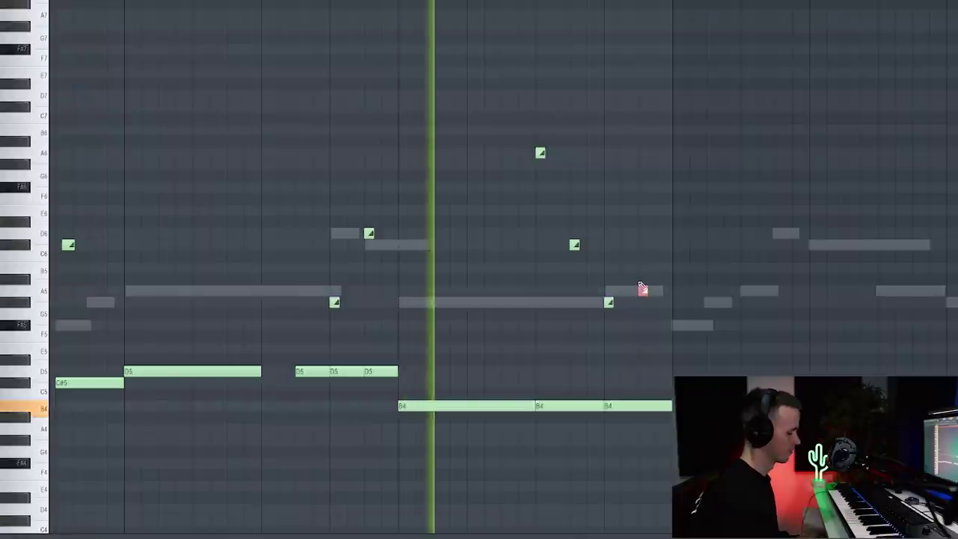
{"action": "key", "text": "ctrl+Up"}
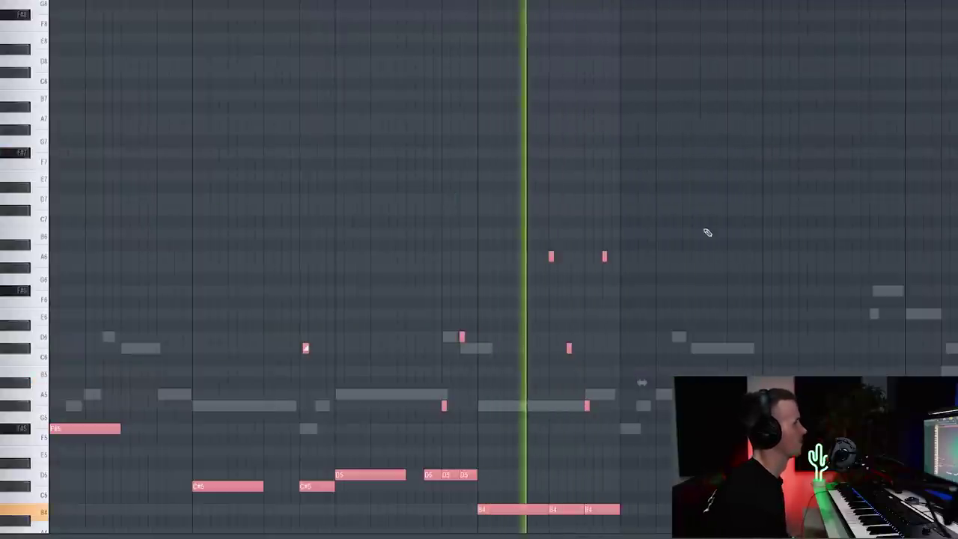
{"action": "scroll", "coordinate": [673, 229], "scroll_direction": "down", "scroll_amount": 1}
{"action": "left_click", "coordinate": [359, 73]}
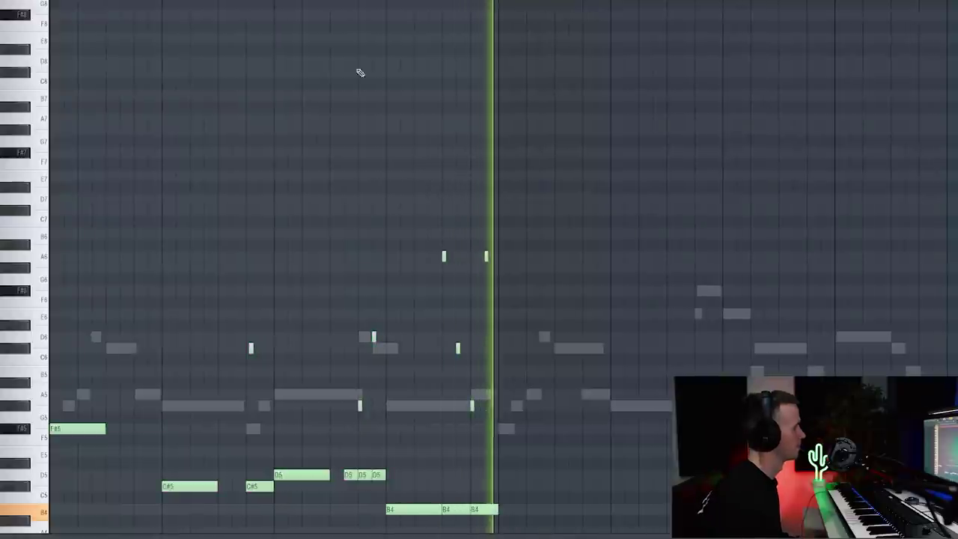
{"action": "key", "text": "space"}
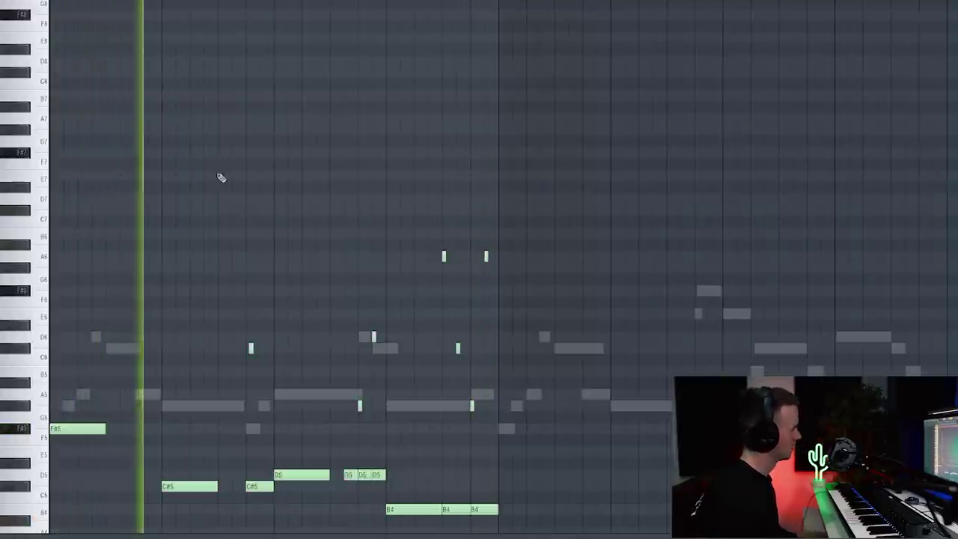
{"action": "scroll", "coordinate": [234, 232], "scroll_direction": "up", "scroll_amount": 2}
{"action": "scroll", "coordinate": [370, 262], "scroll_direction": "down", "scroll_amount": 3}
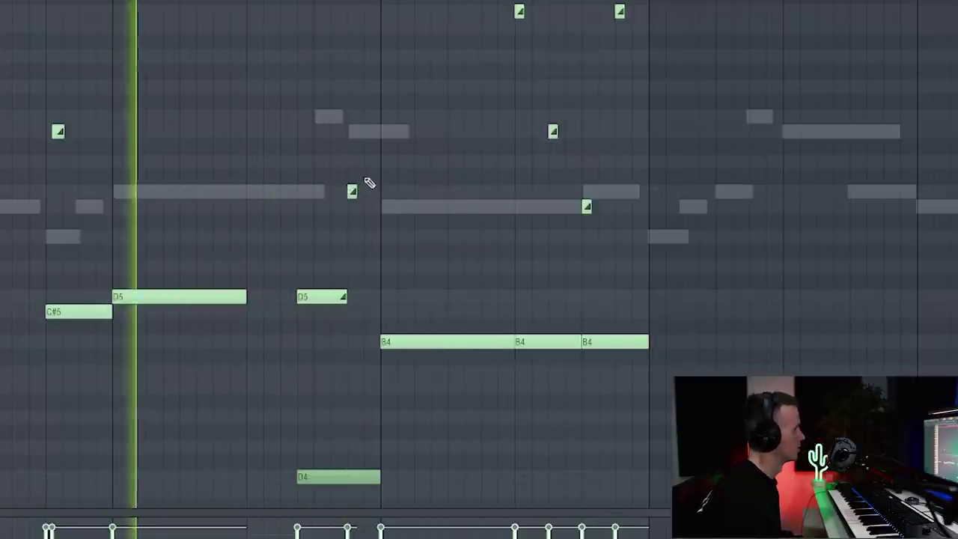
Step: Raise the slide note following the short D5 note to D6 and lower the slide note at bar 6 an octave to C#6
{"action": "left_click", "coordinate": [351, 192]}
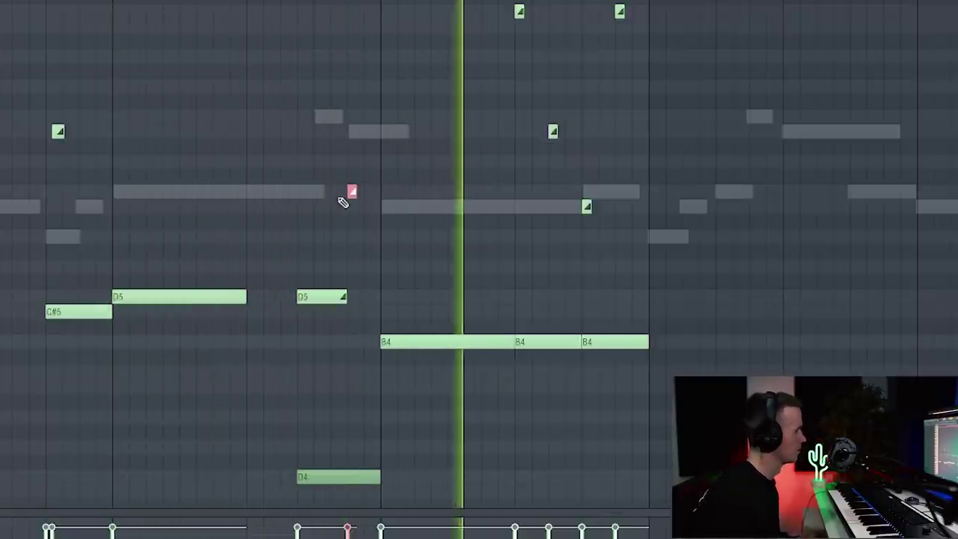
{"action": "key", "text": "ctrl+a"}
{"action": "key", "text": "ctrl+Up"}
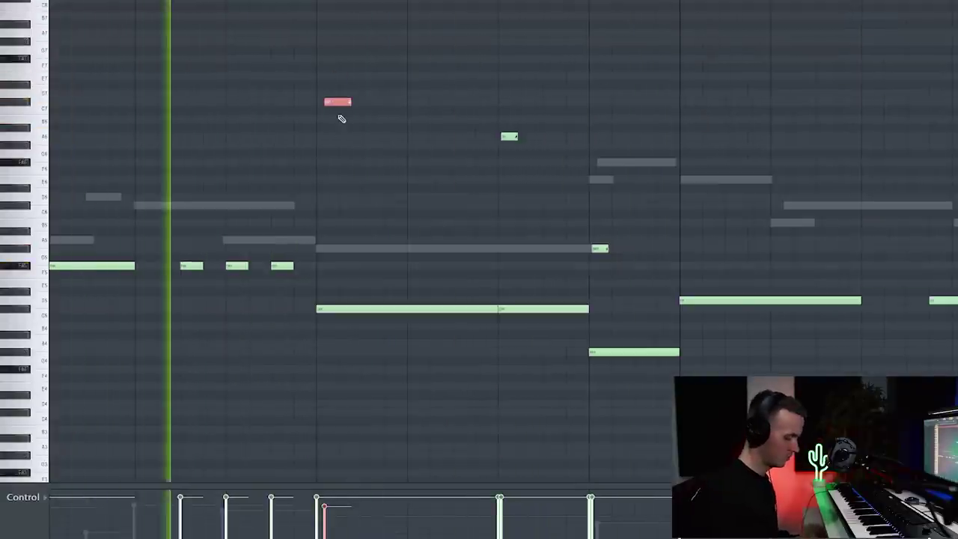
{"action": "key", "text": "ctrl+Down"}
Step: Chop the D5 note before bar 8 with a larger time multiplier and raise the resulting roll an octave to D6
{"action": "scroll", "coordinate": [341, 118], "scroll_direction": "down", "scroll_amount": 4}
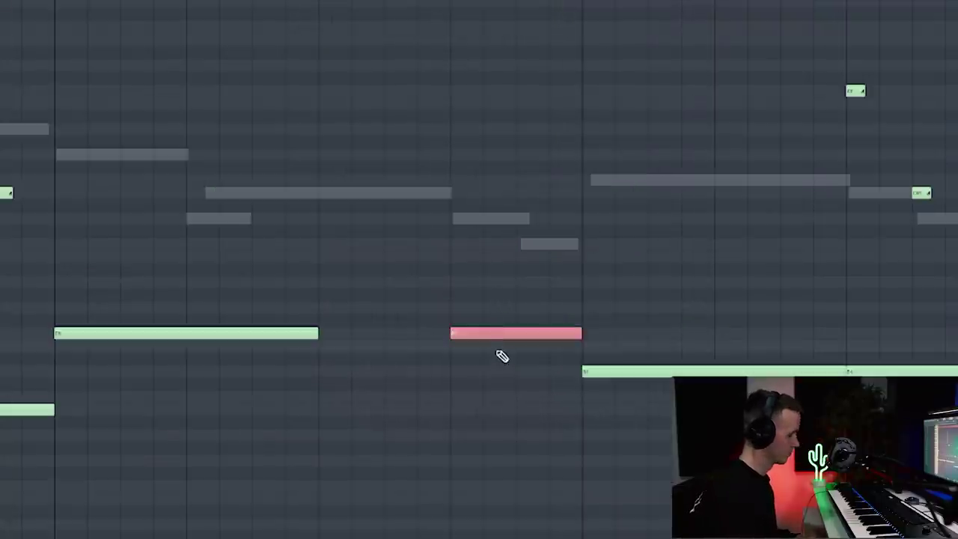
{"action": "key", "text": "alt+u"}
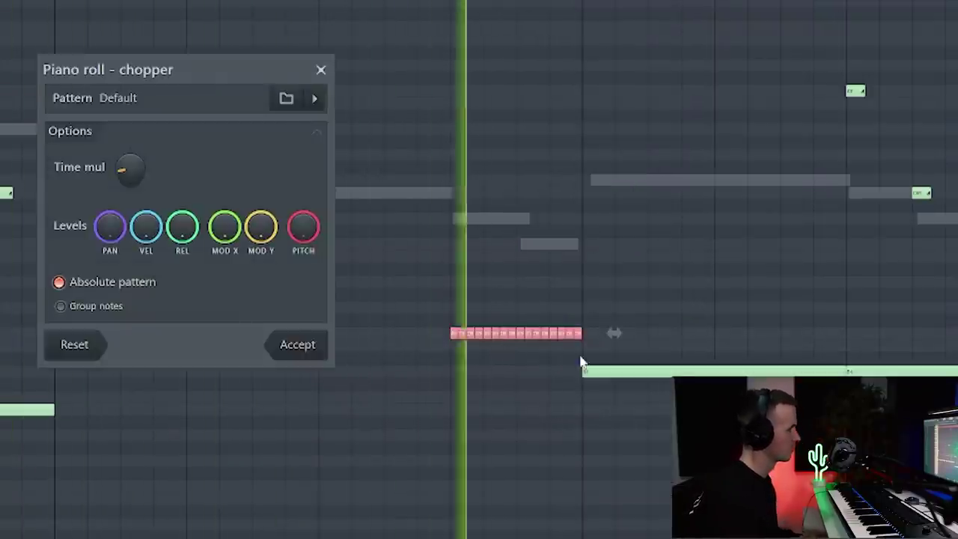
{"action": "left_click_drag", "start_coordinate": [131, 170], "coordinate": [130, 158]}
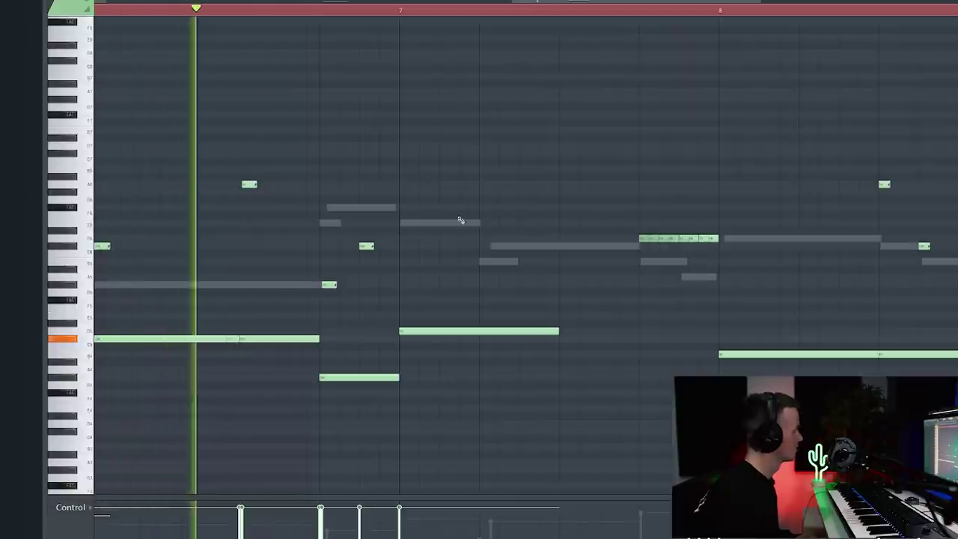
{"action": "scroll", "coordinate": [473, 254], "scroll_direction": "up", "scroll_amount": 1}
{"action": "right_click", "coordinate": [472, 255], "text": "ctrl"}
{"action": "scroll", "coordinate": [880, 268], "scroll_direction": "up", "scroll_amount": 3}
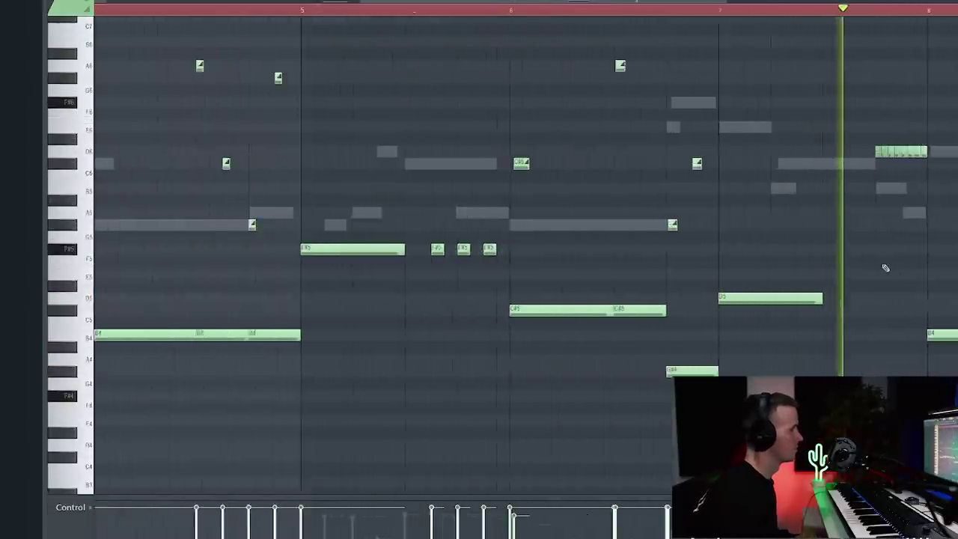
{"action": "scroll", "coordinate": [758, 193], "scroll_direction": "up", "scroll_amount": 3}
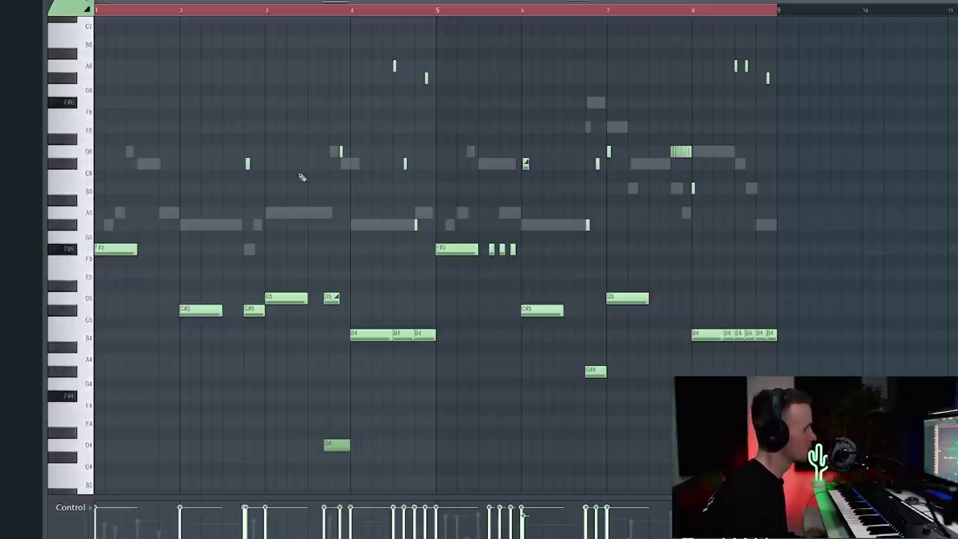
Step: Try a 1/4 step piano roll snap for the 808 pattern and settle on 1/2 step
{"action": "left_click", "coordinate": [247, 14]}
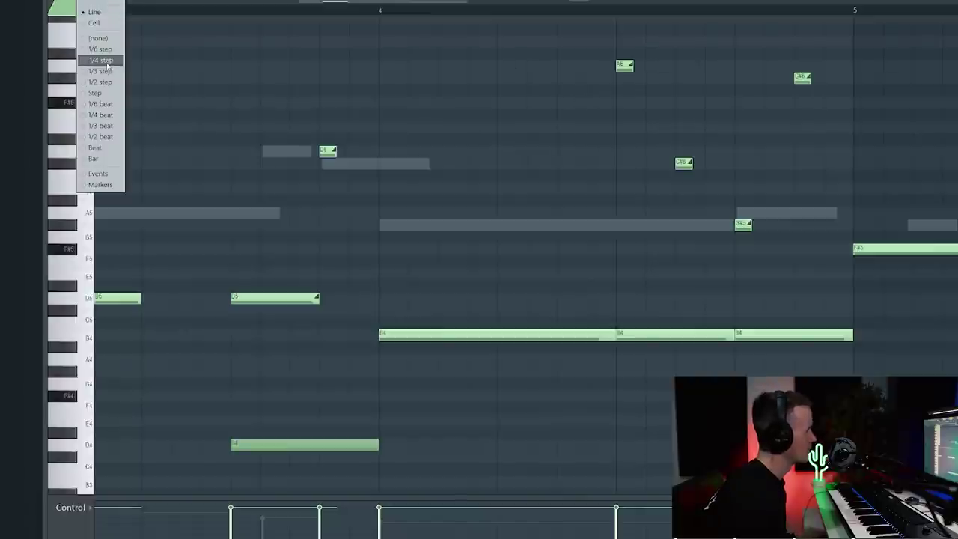
{"action": "left_click", "coordinate": [106, 63]}
{"action": "left_click", "coordinate": [84, 2]}
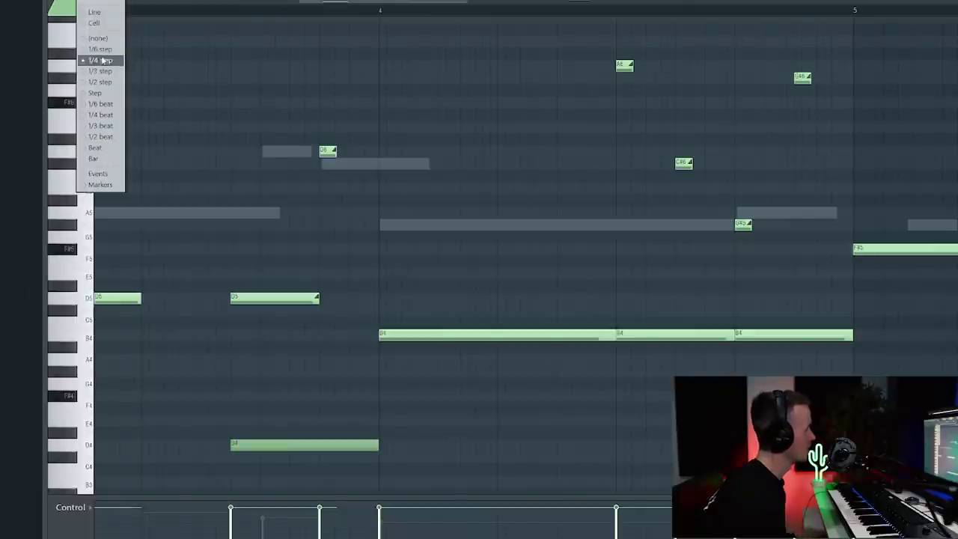
{"action": "left_click", "coordinate": [103, 83]}
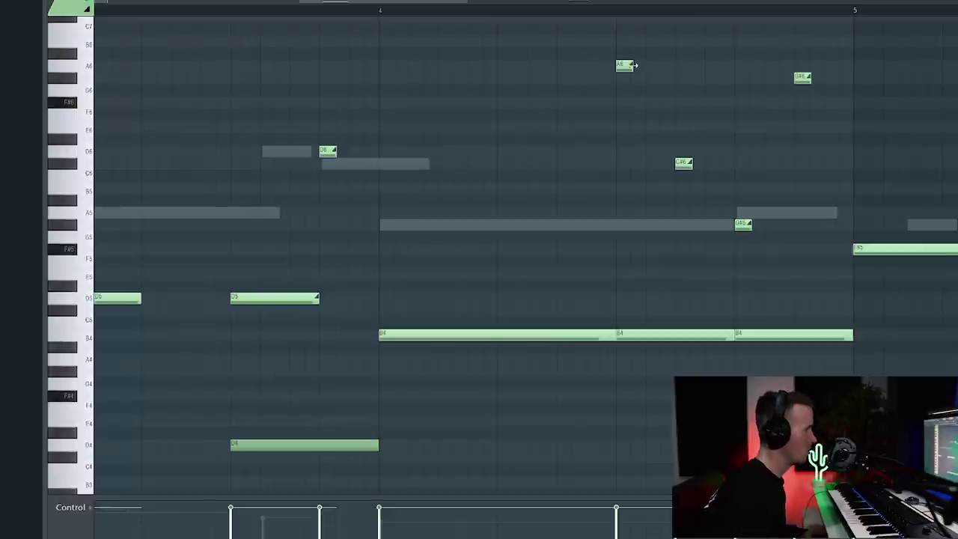
{"action": "scroll", "coordinate": [622, 66], "scroll_direction": "down", "scroll_amount": 4}
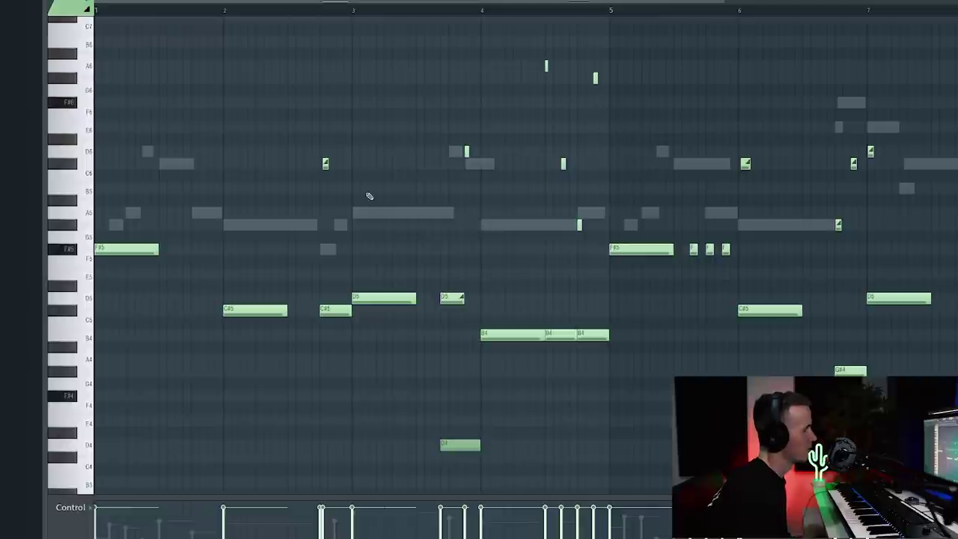
{"action": "scroll", "coordinate": [330, 221], "scroll_direction": "up", "scroll_amount": 8}
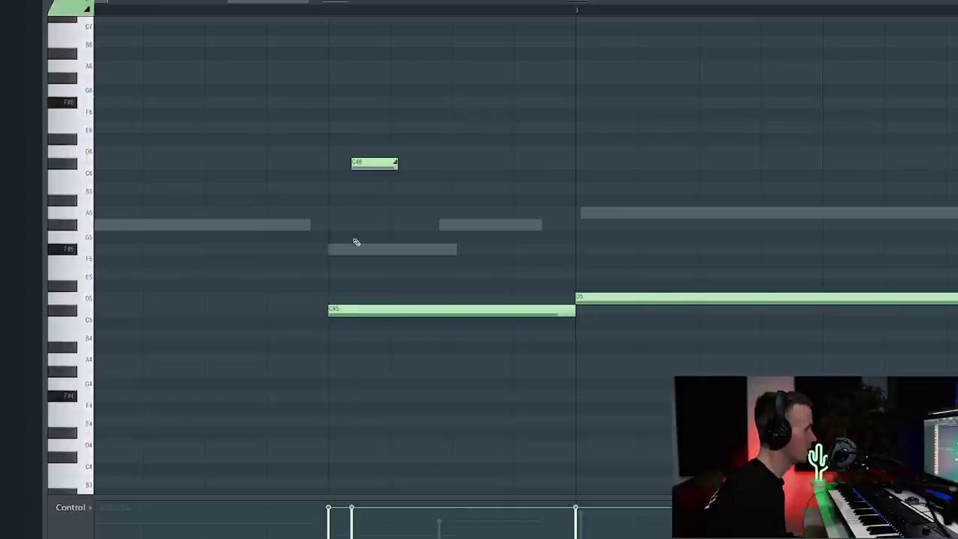
{"action": "scroll", "coordinate": [178, 78], "scroll_direction": "down", "scroll_amount": 10}
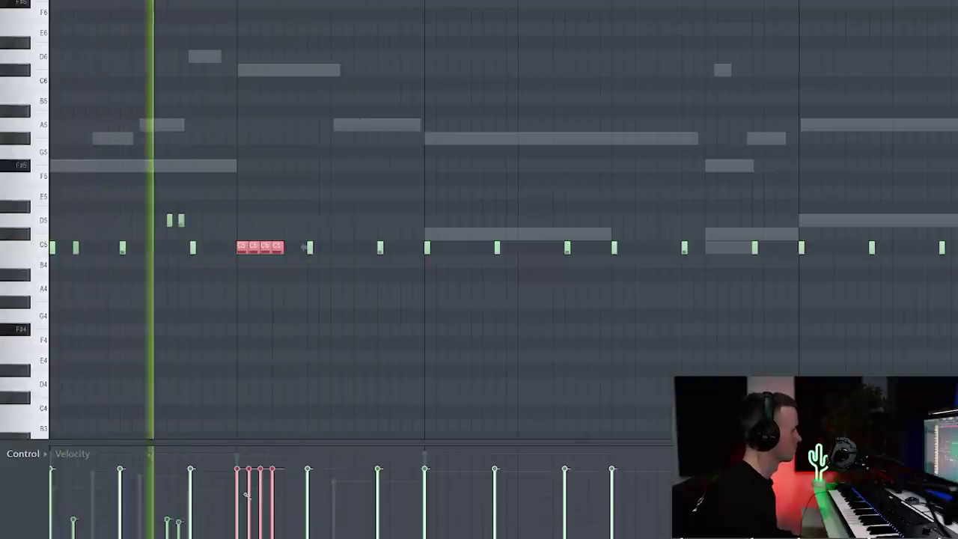
Step: Ramp the velocities of the four-note C5 roll in the middle of bar 1 downward and play back the pattern
{"action": "left_click_drag", "start_coordinate": [238, 470], "coordinate": [273, 529]}
{"action": "key", "text": "ctrl+d"}
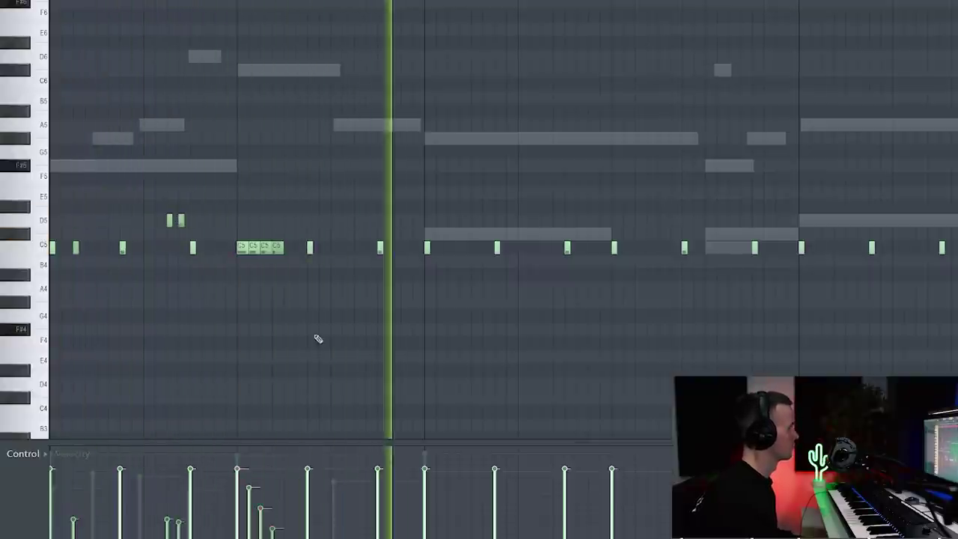
{"action": "key", "text": "space"}
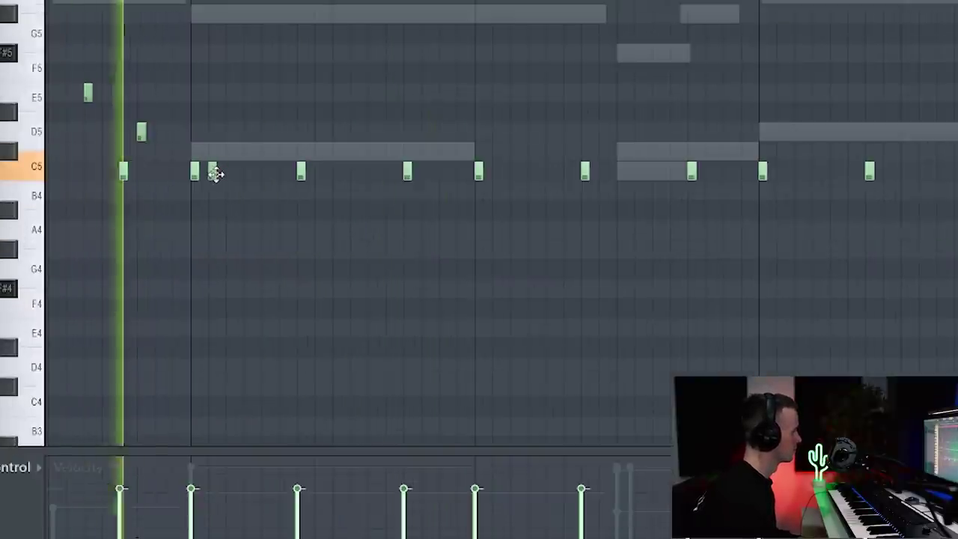
Step: Add a B5 roll with falling velocities just before the middle of bar 2
{"action": "key", "text": "space"}
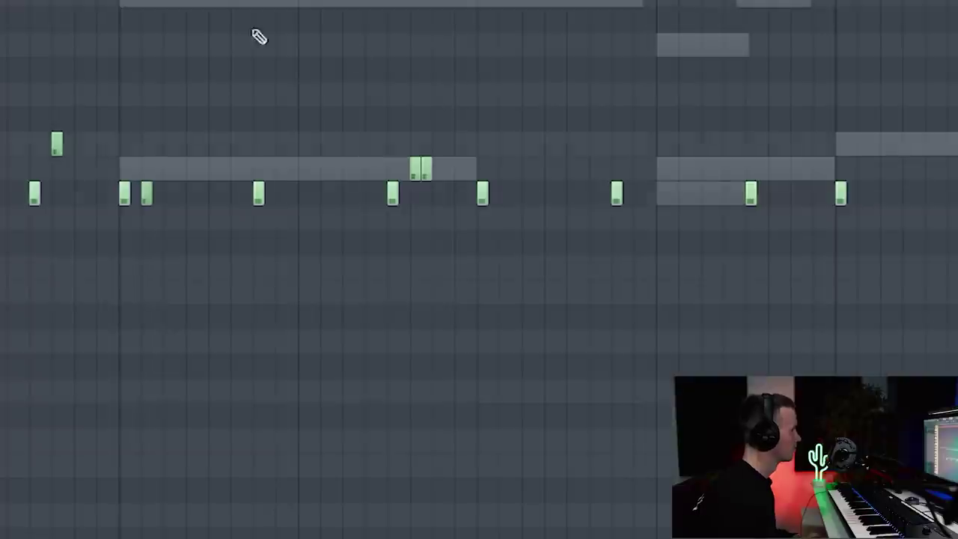
{"action": "scroll", "coordinate": [237, 425], "scroll_direction": "down", "scroll_amount": 3}
{"action": "scroll", "coordinate": [247, 400], "scroll_direction": "up", "scroll_amount": 3}
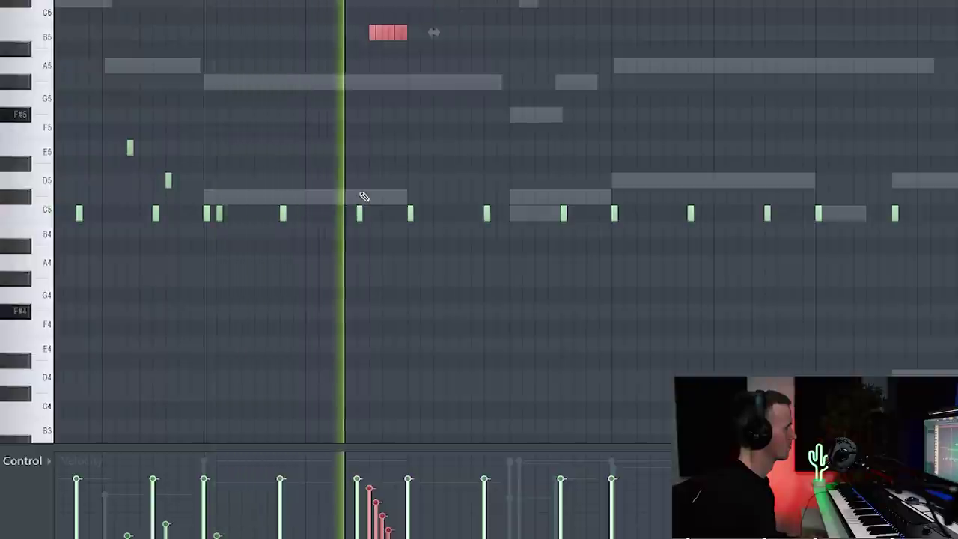
Step: Place another falling-velocity roll at A5 just before bar 3 and play back both pitched rolls
{"action": "key", "text": "shift+Up"}
{"action": "key", "text": "shift+Up"}
{"action": "key", "text": "shift+Down"}
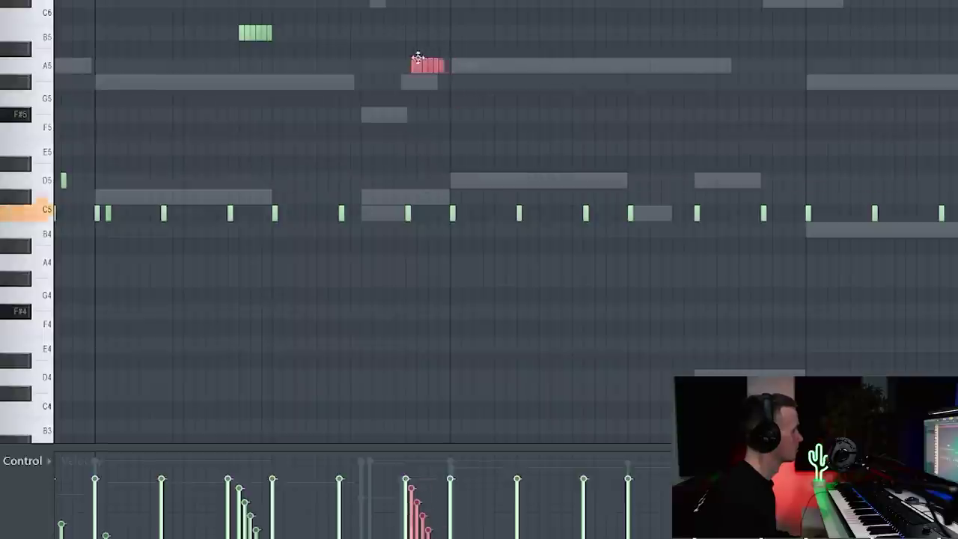
{"action": "scroll", "coordinate": [422, 60], "scroll_direction": "down", "scroll_amount": 2, "text": "ctrl"}
{"action": "key", "text": "space"}
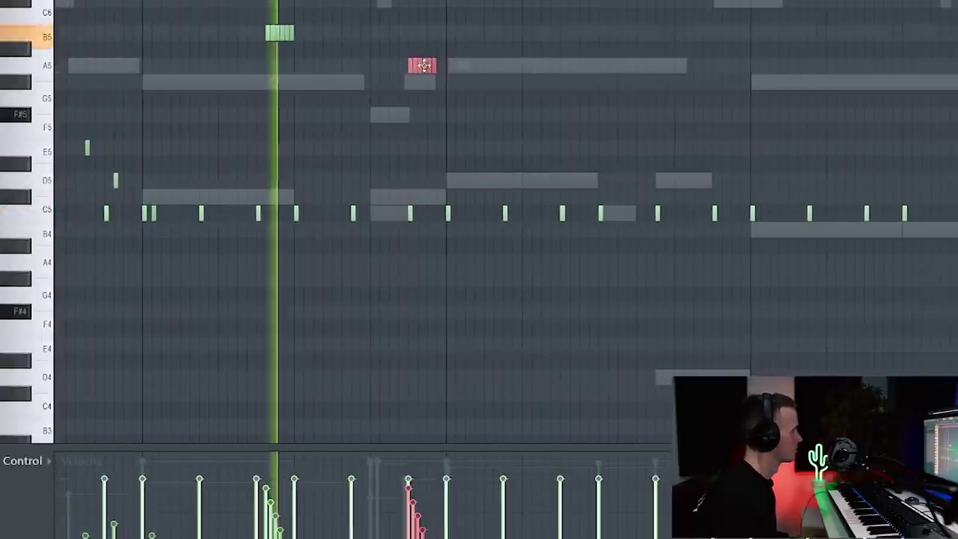
{"action": "left_click", "coordinate": [427, 30]}
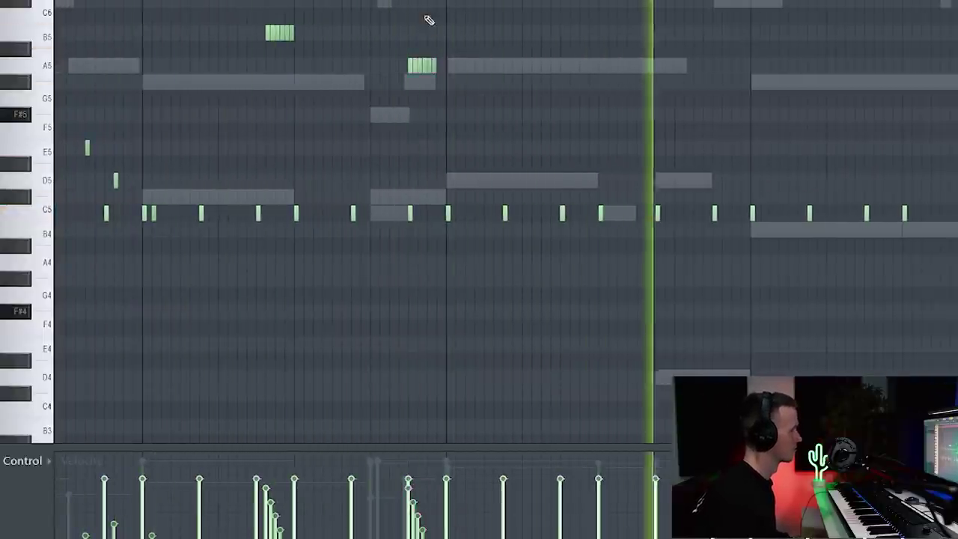
Step: Fill out bars 3 and 4 with quieter C5 hits, an A4 roll leading into bar 4 and a C5 roll on its downbeat
{"action": "scroll", "coordinate": [489, 60], "scroll_direction": "up", "scroll_amount": 3}
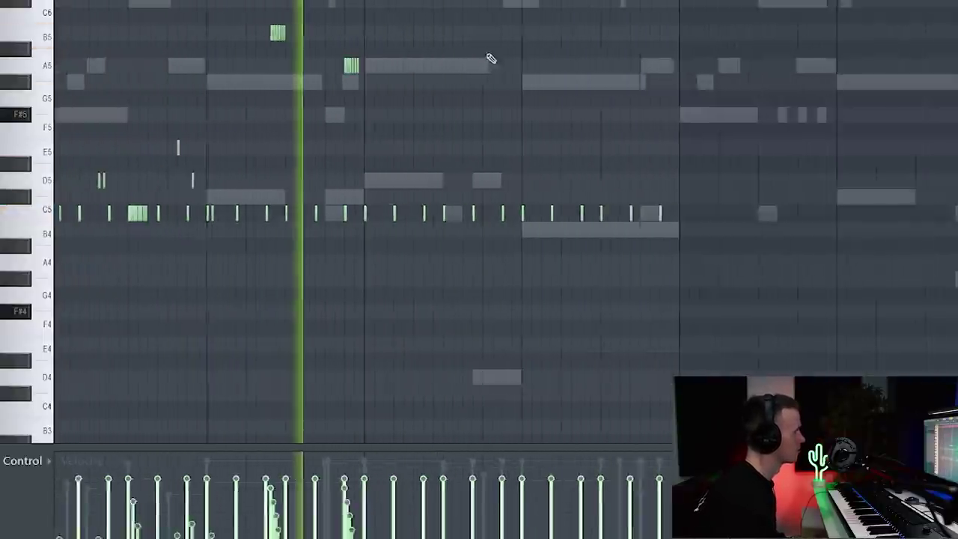
{"action": "scroll", "coordinate": [339, 129], "scroll_direction": "up", "scroll_amount": 2}
{"action": "scroll", "coordinate": [336, 125], "scroll_direction": "down", "scroll_amount": 2, "text": "ctrl"}
{"action": "key", "text": "space"}
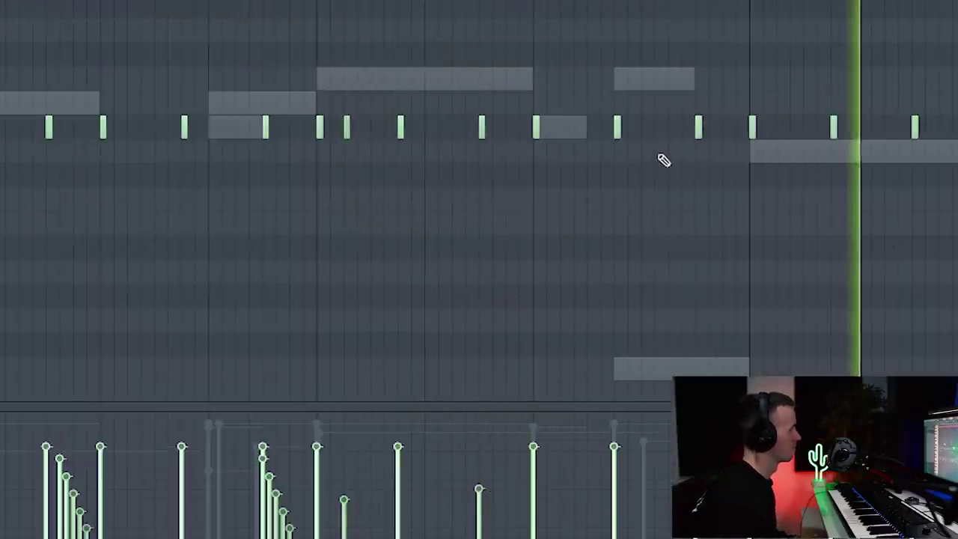
{"action": "scroll", "coordinate": [663, 160], "scroll_direction": "down", "scroll_amount": 2, "text": "ctrl"}
{"action": "scroll", "coordinate": [663, 160], "scroll_direction": "down", "scroll_amount": 2, "text": "ctrl"}
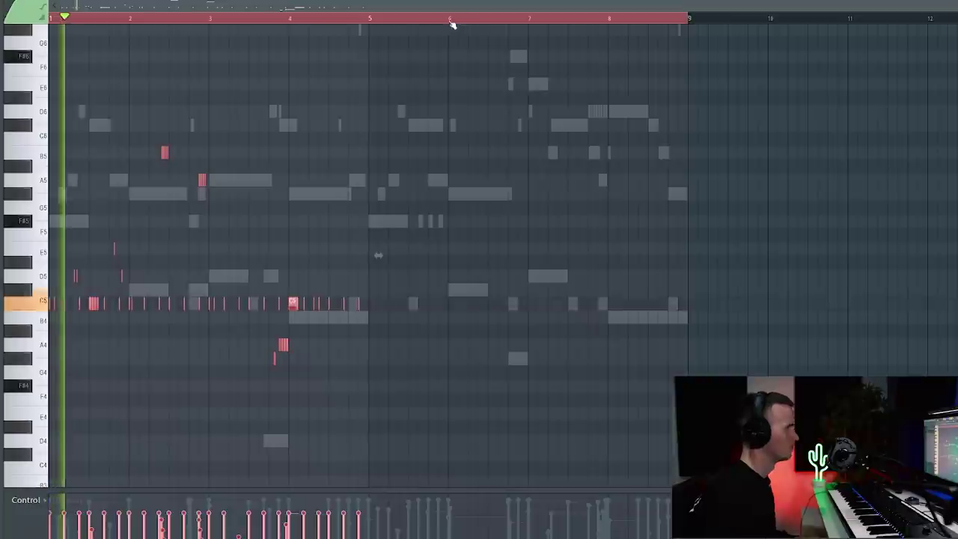
Step: Shorten the time selection to bars 1 through 4 and repeat the four-bar drum pattern across bars 5 to 8
{"action": "left_click_drag", "start_coordinate": [451, 23], "coordinate": [372, 21], "text": "ctrl"}
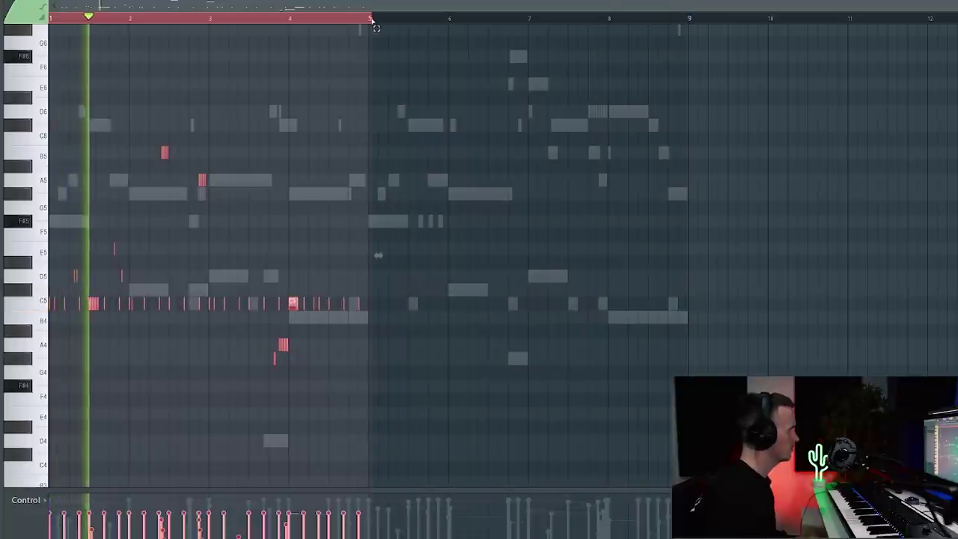
{"action": "scroll", "coordinate": [372, 112], "scroll_direction": "up", "scroll_amount": 3, "text": "ctrl"}
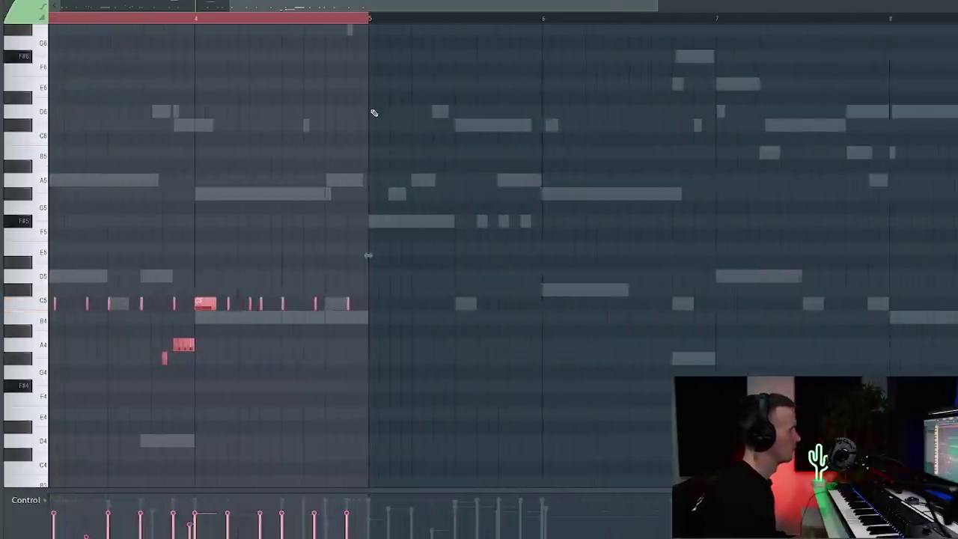
{"action": "scroll", "coordinate": [373, 111], "scroll_direction": "down", "scroll_amount": 3, "text": "ctrl"}
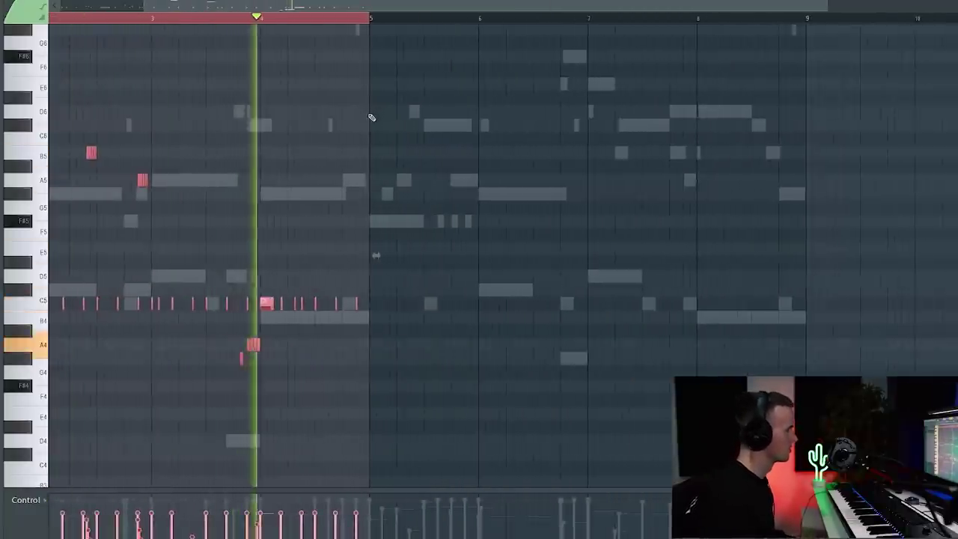
Step: Extend the playlist's time selection into bar 8 and reopen the drum pattern's notes from the channel rack
{"action": "key", "text": "F5"}
{"action": "left_click_drag", "start_coordinate": [356, 18], "coordinate": [514, 21], "text": "ctrl"}
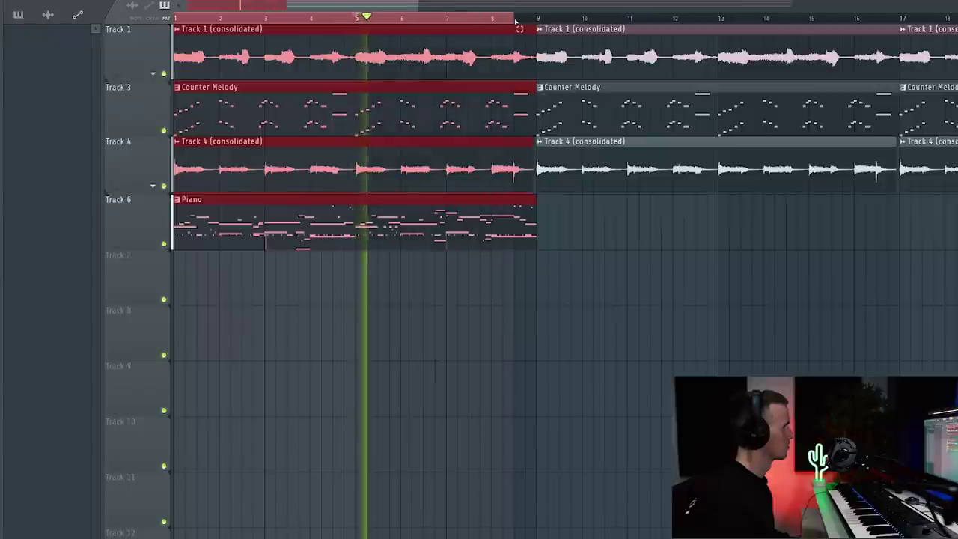
{"action": "key", "text": "F9"}
{"action": "key", "text": "F6"}
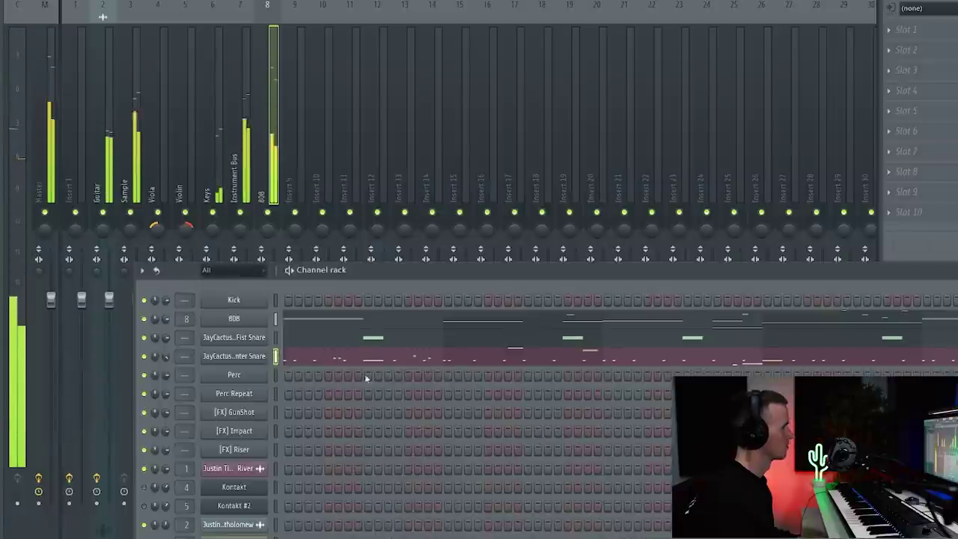
{"action": "left_click", "coordinate": [293, 358]}
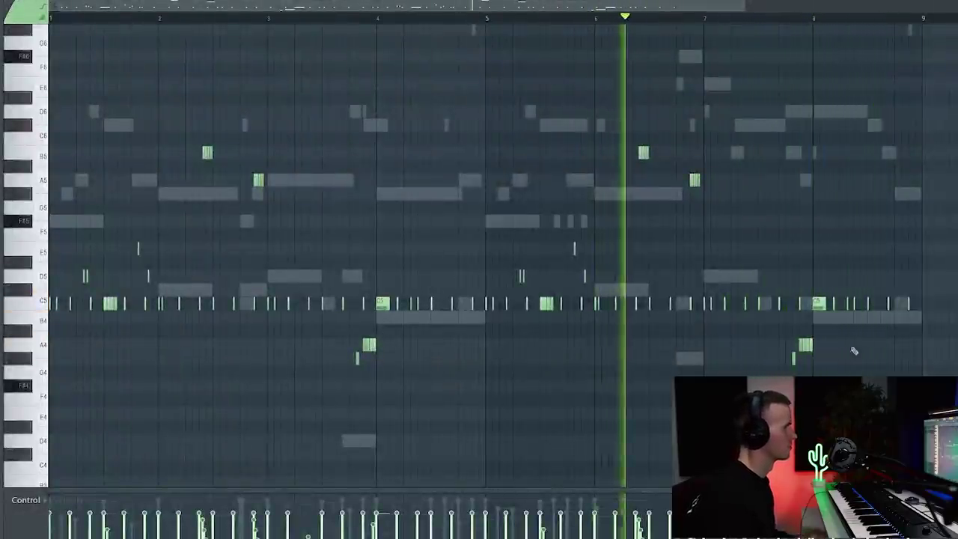
Step: Lower the eight-note counter snare roll ending bar 8 to A4 and spread the three snare rolls across the stereo panning
{"action": "scroll", "coordinate": [845, 352], "scroll_direction": "up", "scroll_amount": 2}
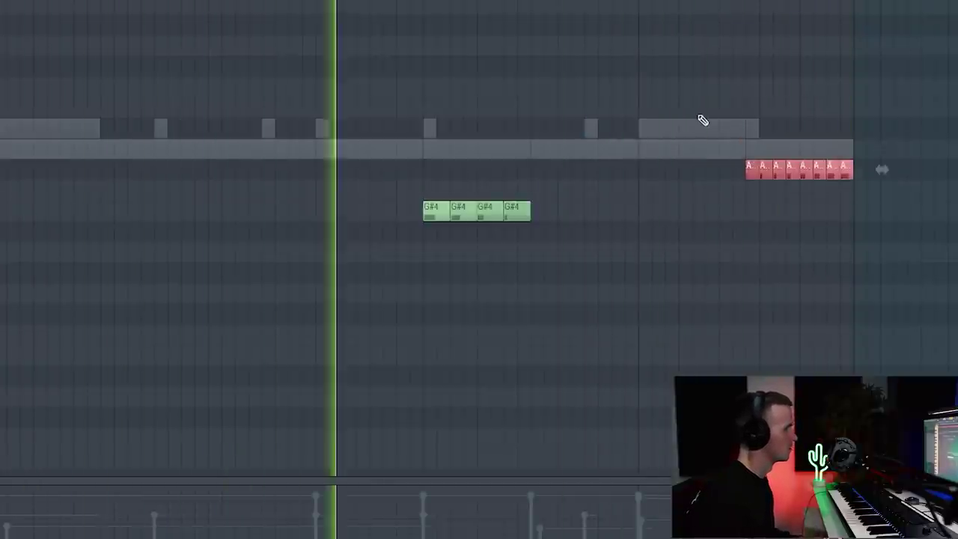
{"action": "key", "text": "Down"}
{"action": "key", "text": "Down"}
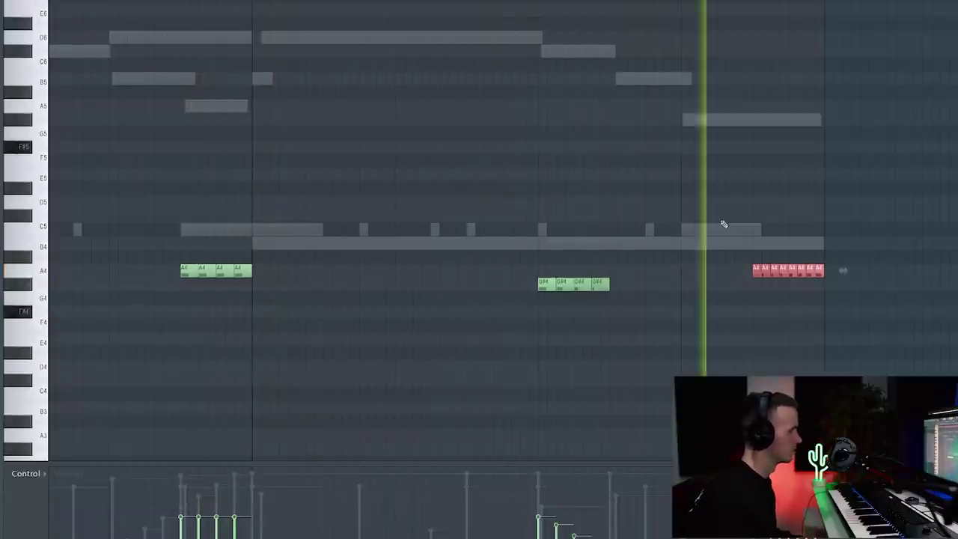
{"action": "scroll", "coordinate": [723, 224], "scroll_direction": "down", "scroll_amount": 5}
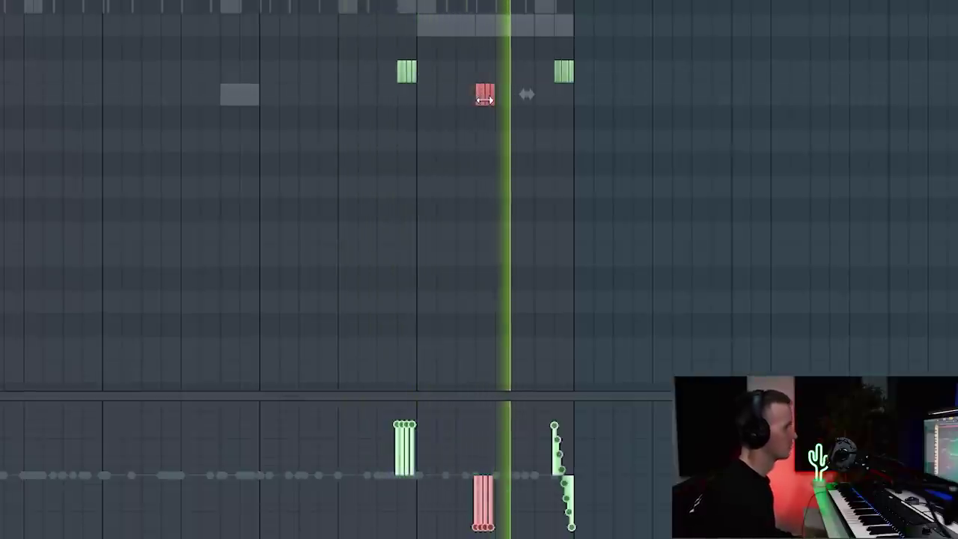
{"action": "scroll", "coordinate": [324, 214], "scroll_direction": "down", "scroll_amount": 2}
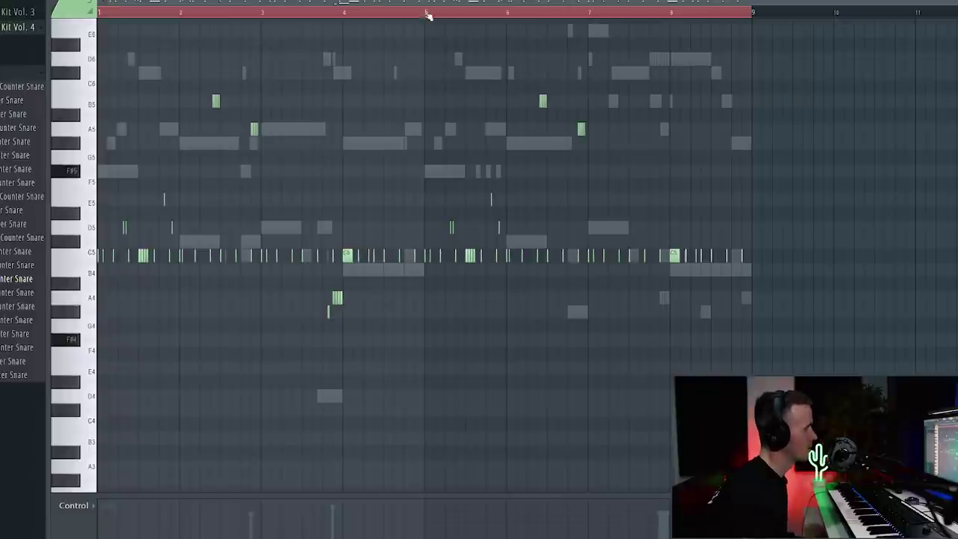
Step: Review the second counter snare pattern and add a third counter snare with C5 hits repeated across bars 5 to 8
{"action": "key", "text": "F6"}
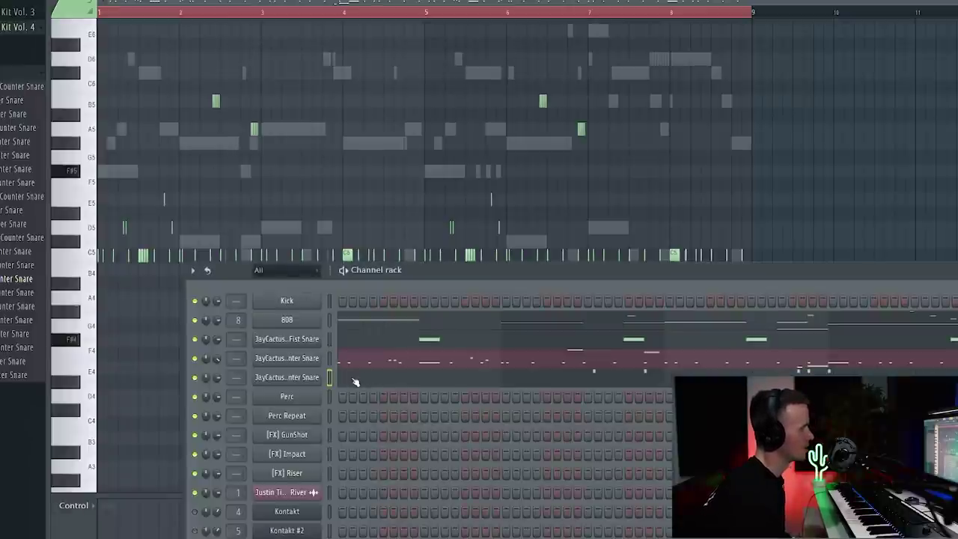
{"action": "key", "text": "F6"}
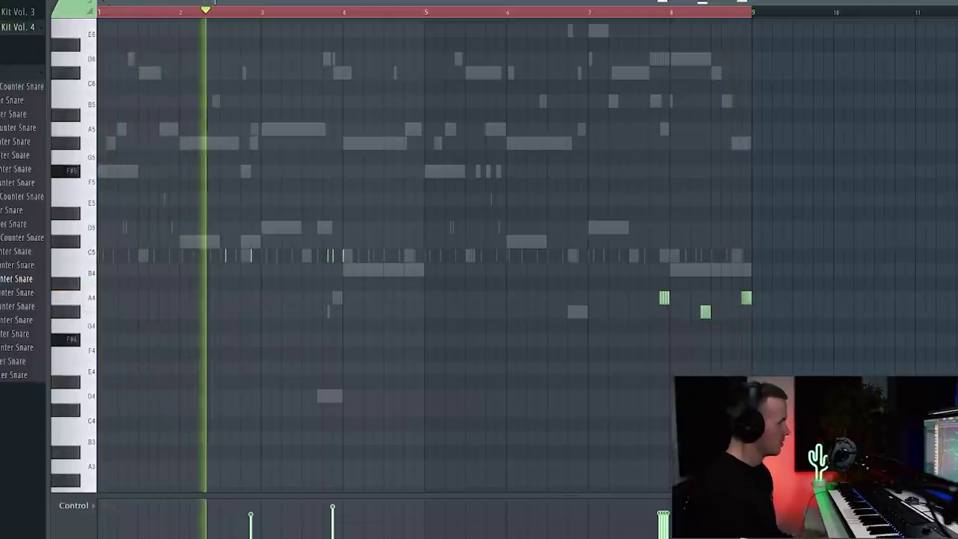
{"action": "key", "text": "F6"}
{"action": "key", "text": "space"}
{"action": "left_click", "coordinate": [120, 363]}
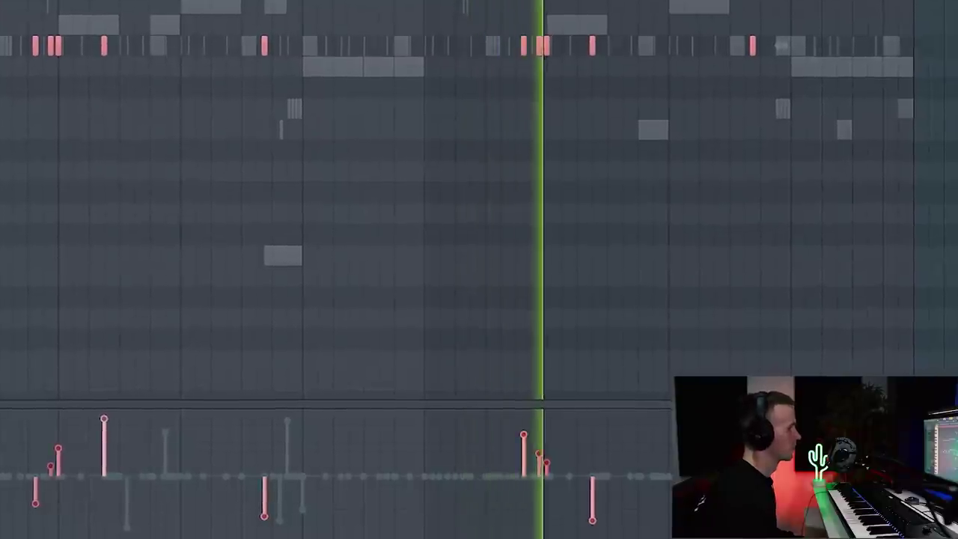
{"action": "key", "text": "ctrl+d"}
Step: Try an extra A#4 counter snare hit late in bar 8 and delete it
{"action": "left_click_drag", "start_coordinate": [718, 87], "coordinate": [874, 81]}
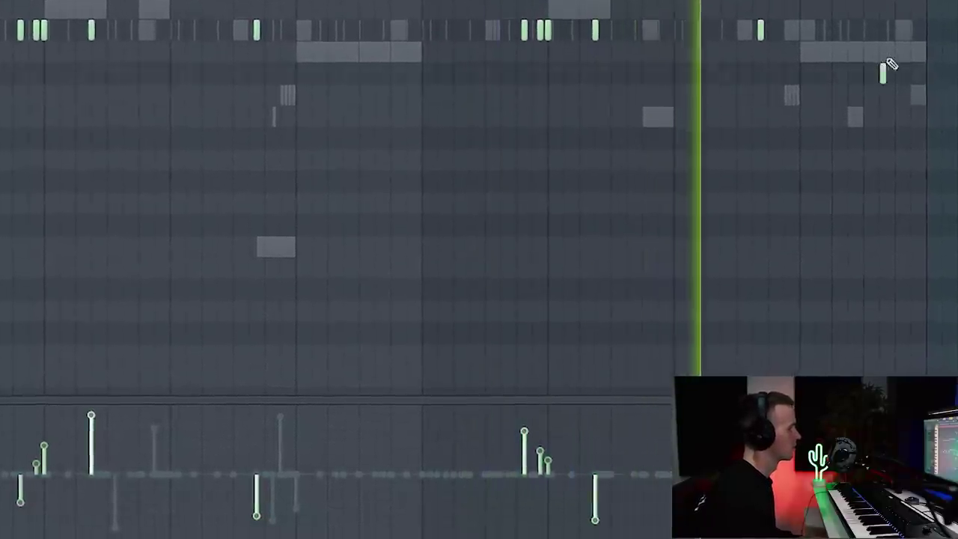
{"action": "right_click", "coordinate": [882, 77]}
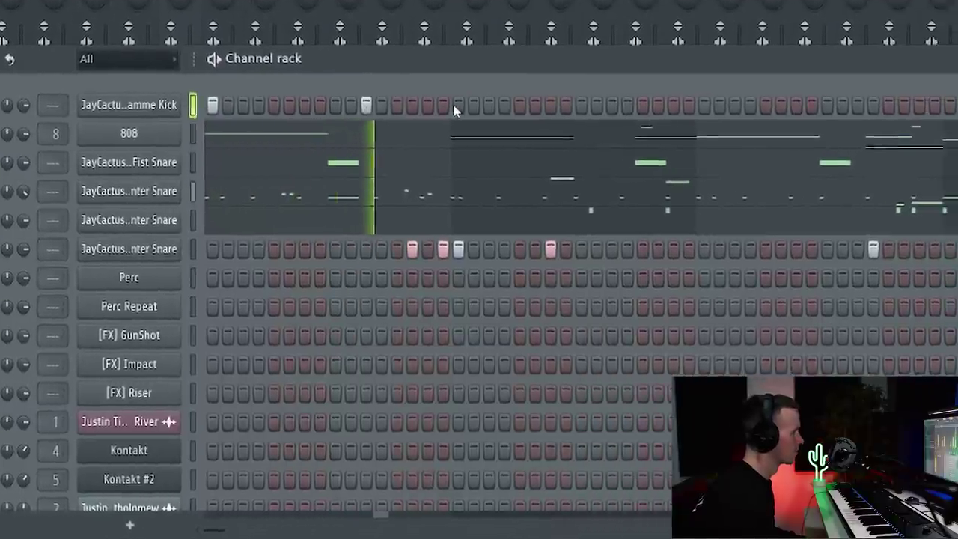
Step: Program a four-bar kick pattern with a hit on the start of bar 2 and repeat it across bars 5 to 8
{"action": "left_click", "coordinate": [458, 105]}
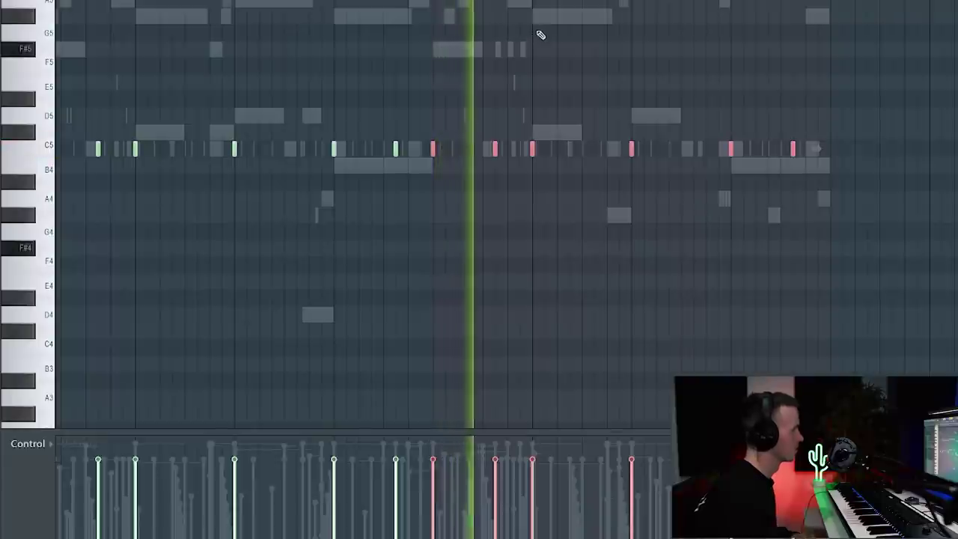
{"action": "key", "text": "ctrl+d"}
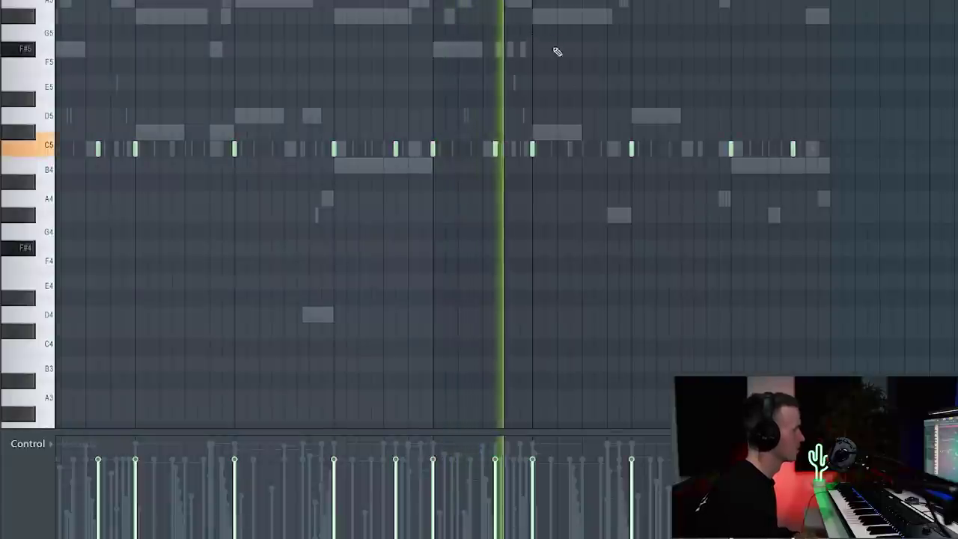
Step: Add an extra C5 kick late in bar 6 and play back the kick pattern
{"action": "left_click", "coordinate": [620, 150]}
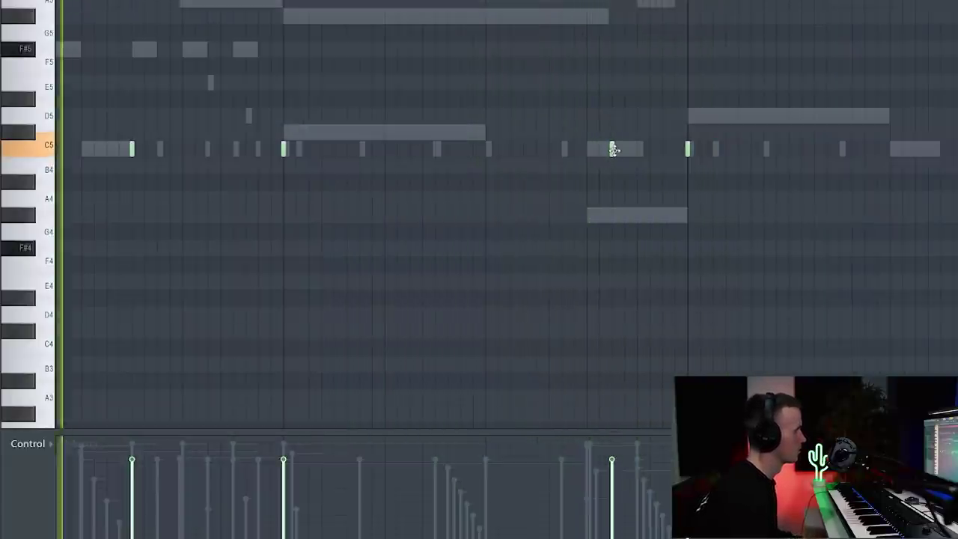
{"action": "key", "text": "space"}
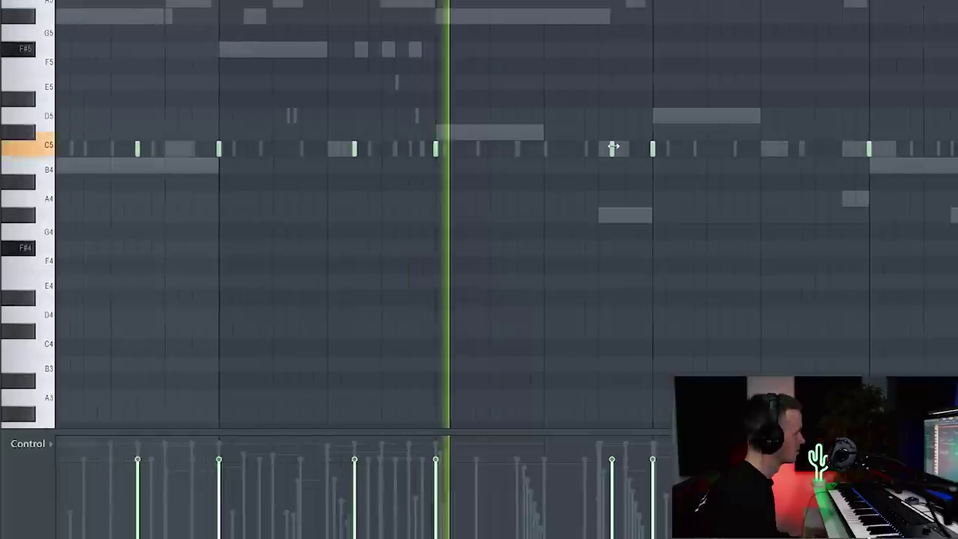
{"action": "scroll", "coordinate": [815, 176], "scroll_direction": "up", "scroll_amount": 3}
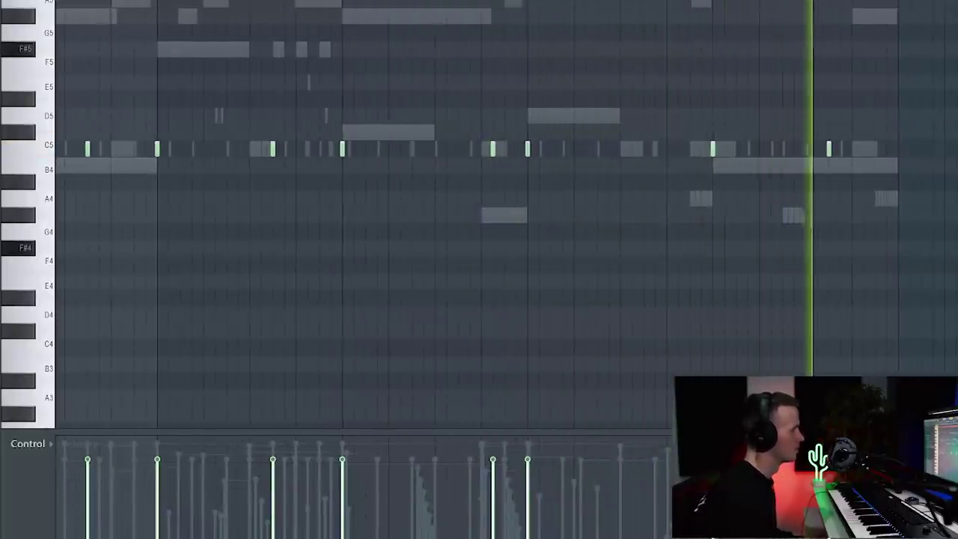
Step: Add a C5 kick late in bar 7 and a rising-velocity kick roll before the middle of bar 8
{"action": "scroll", "coordinate": [582, 241], "scroll_direction": "down", "scroll_amount": 2}
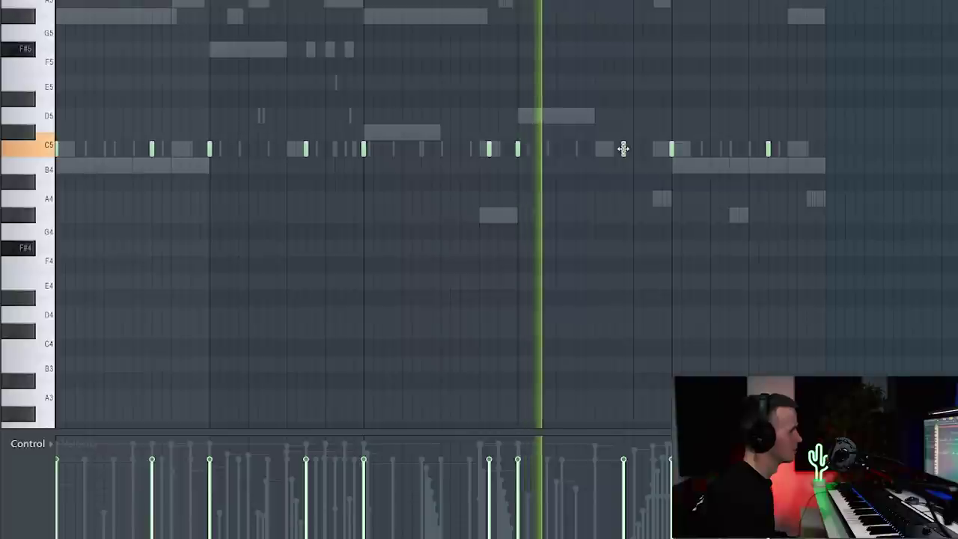
{"action": "scroll", "coordinate": [582, 239], "scroll_direction": "down", "scroll_amount": 1}
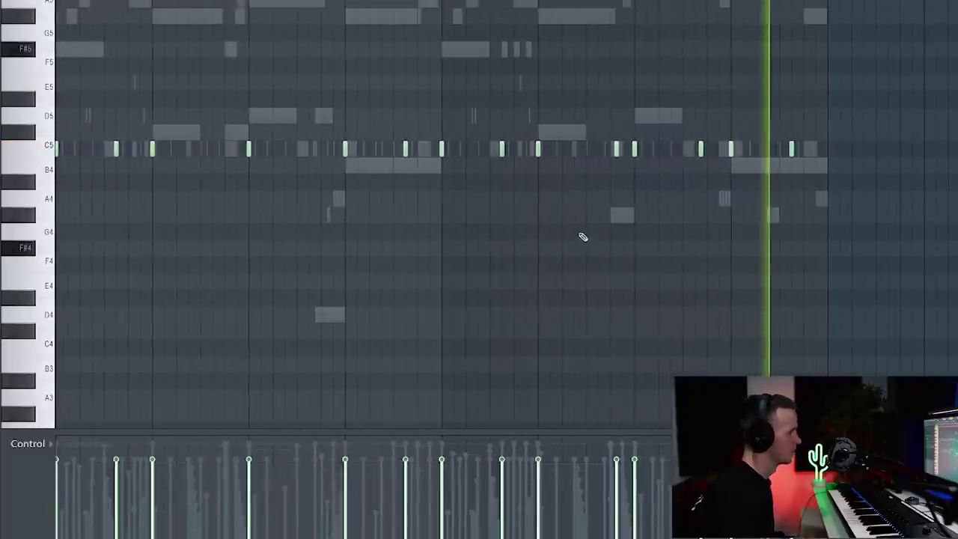
{"action": "scroll", "coordinate": [592, 220], "scroll_direction": "up", "scroll_amount": 2}
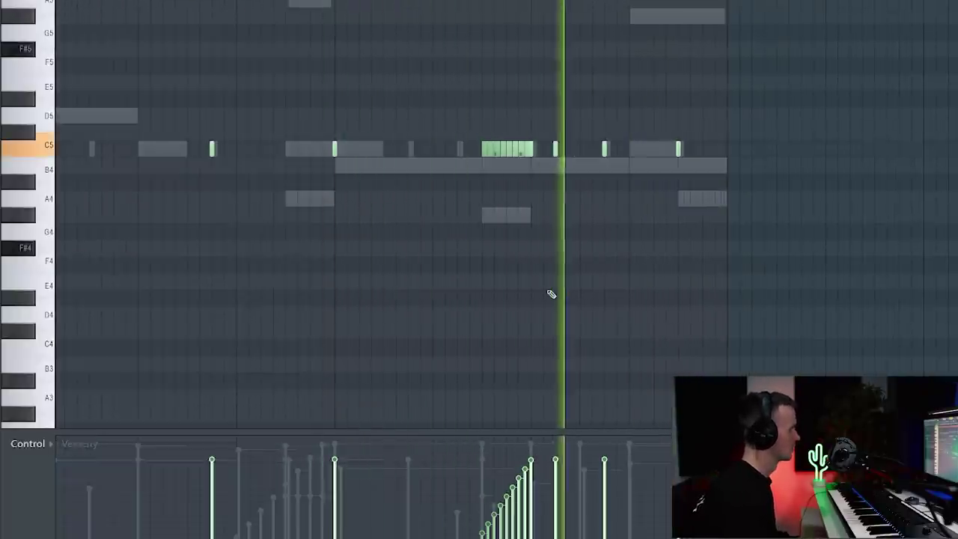
Step: Place the JayCactus - Perfect Transition riser on Track 8, trim its start so it fills bar 8, and set declicking to Generic (bleeding)
{"action": "scroll", "coordinate": [543, 296], "scroll_direction": "down", "scroll_amount": 2}
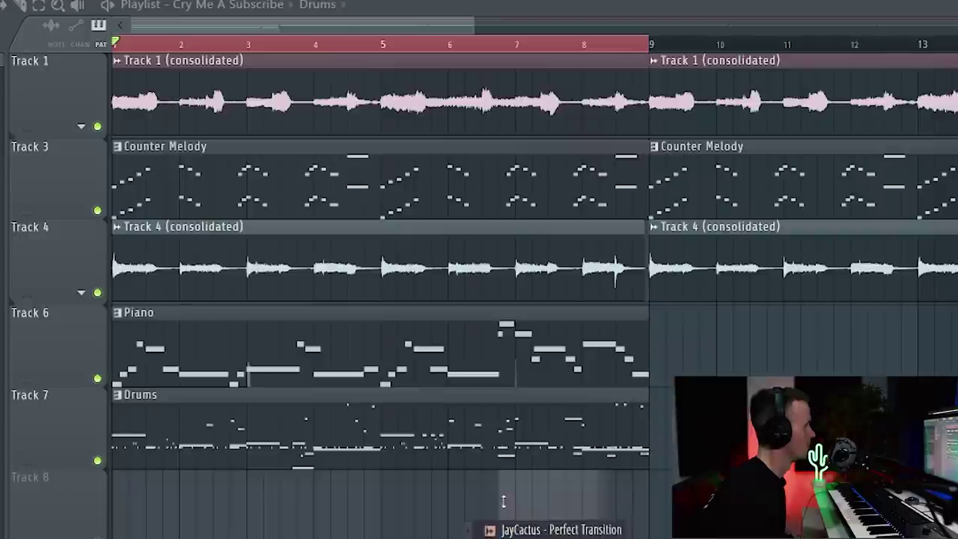
{"action": "scroll", "coordinate": [568, 517], "scroll_direction": "up", "scroll_amount": 4}
{"action": "left_click_drag", "start_coordinate": [567, 508], "coordinate": [719, 507]}
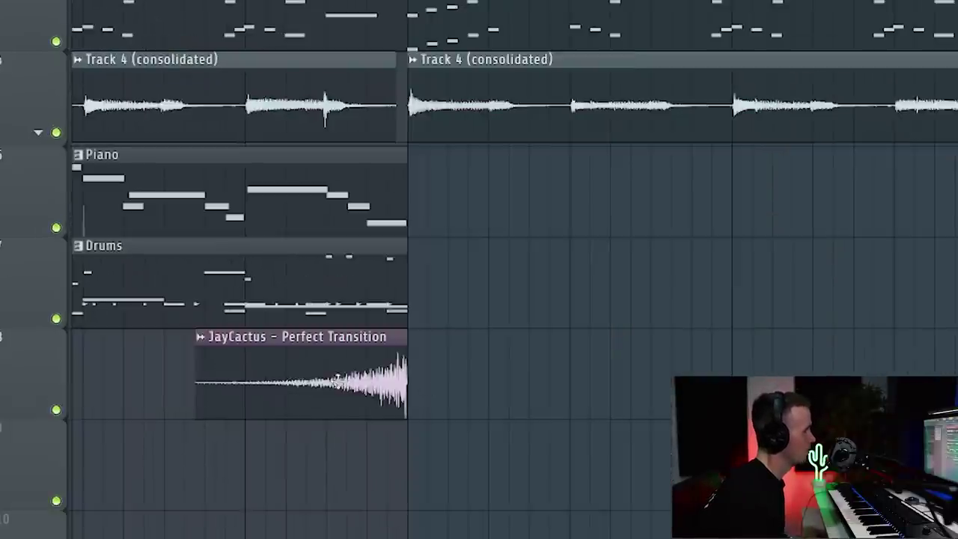
{"action": "scroll", "coordinate": [627, 516], "scroll_direction": "up", "scroll_amount": 4}
{"action": "key", "text": "c"}
{"action": "right_click", "coordinate": [609, 518]}
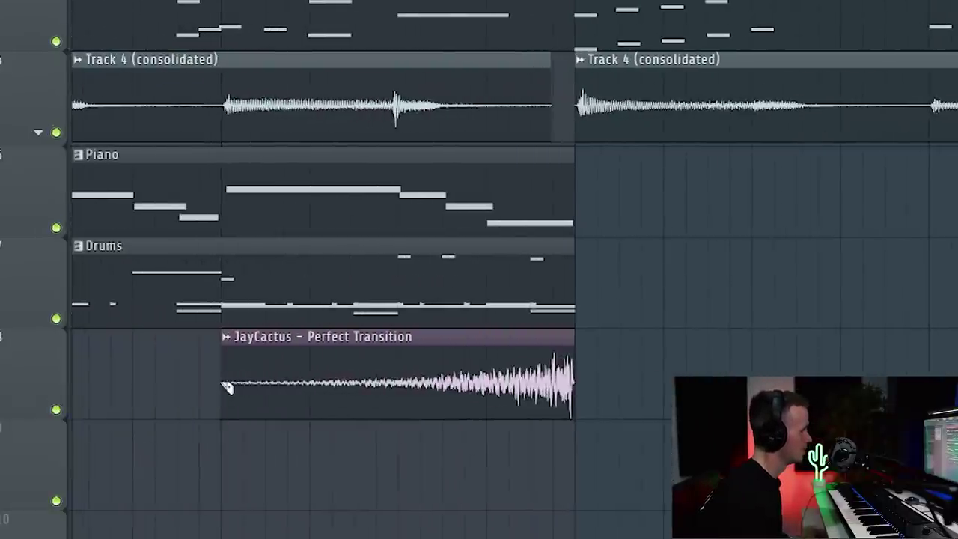
{"action": "double_click", "coordinate": [254, 376]}
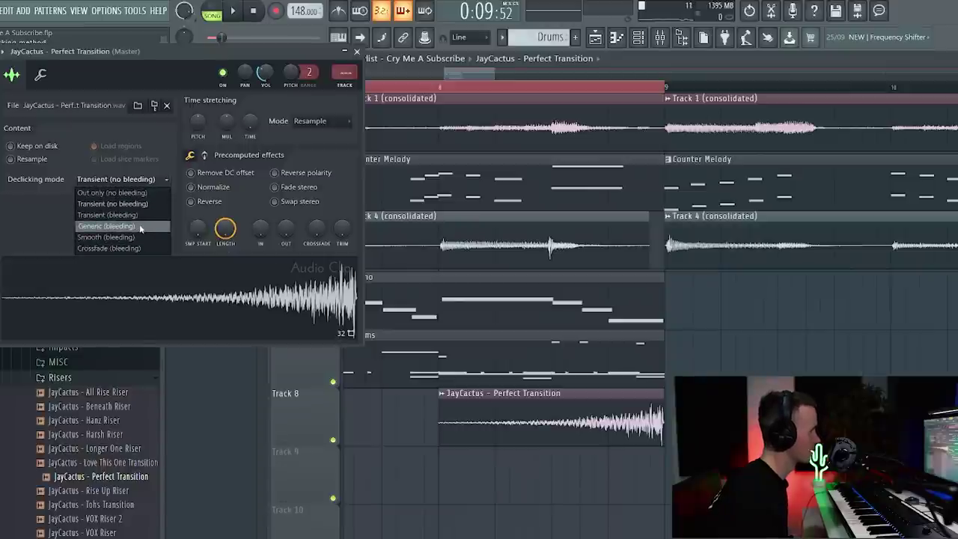
{"action": "left_click", "coordinate": [357, 52]}
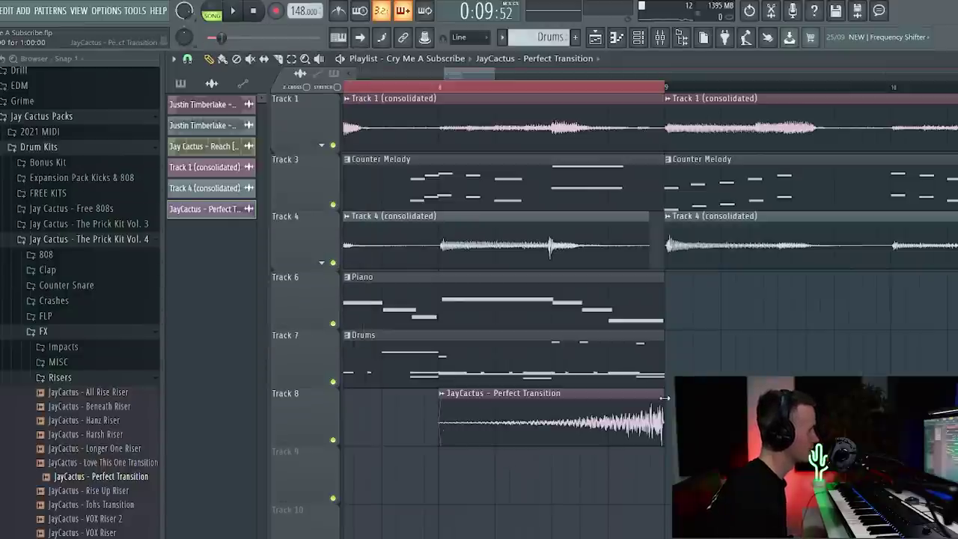
Step: Copy the Piano and Drums patterns into bars 9 to 16 and extend the playback selection over the whole arrangement
{"action": "scroll", "coordinate": [611, 474], "scroll_direction": "down", "scroll_amount": 4}
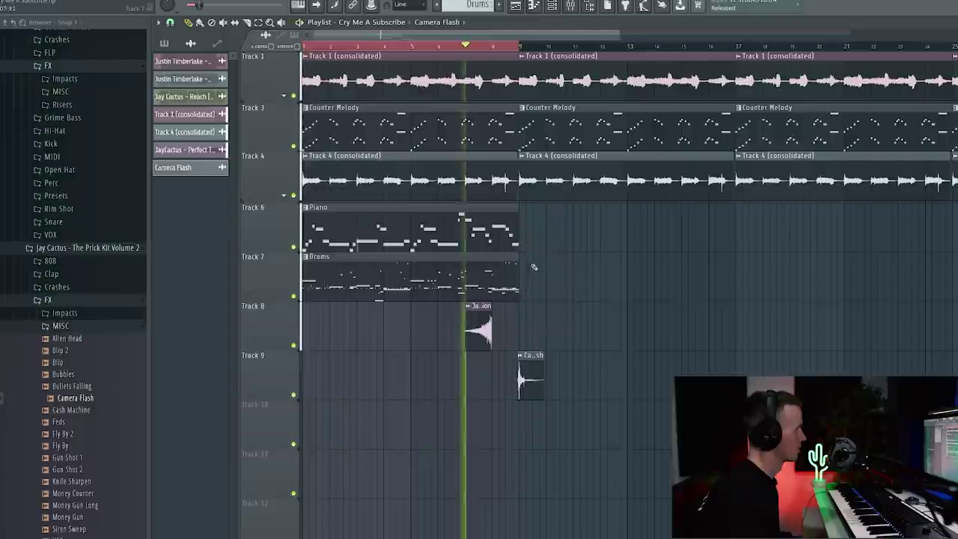
{"action": "left_click_drag", "start_coordinate": [551, 301], "coordinate": [586, 231]}
{"action": "key", "text": "ctrl+a"}
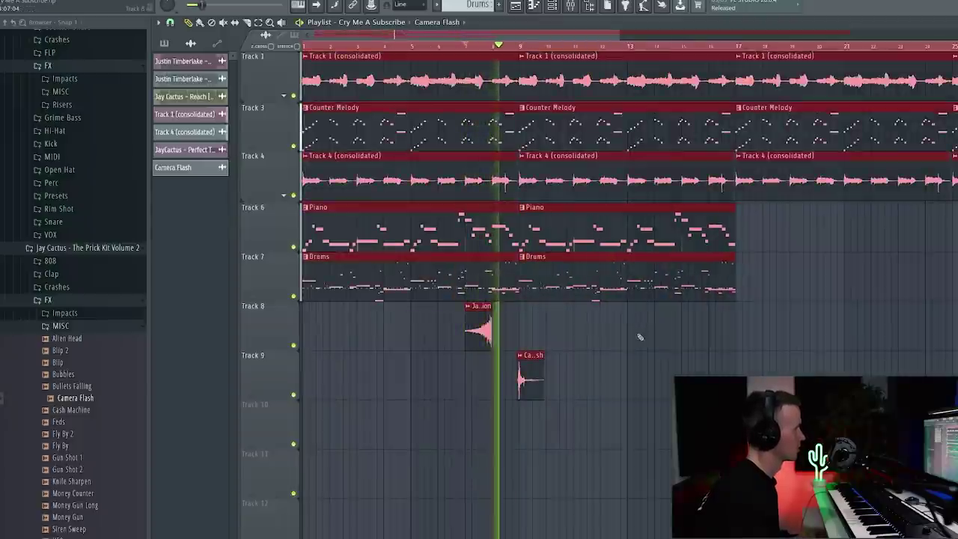
{"action": "key", "text": "ctrl+d"}
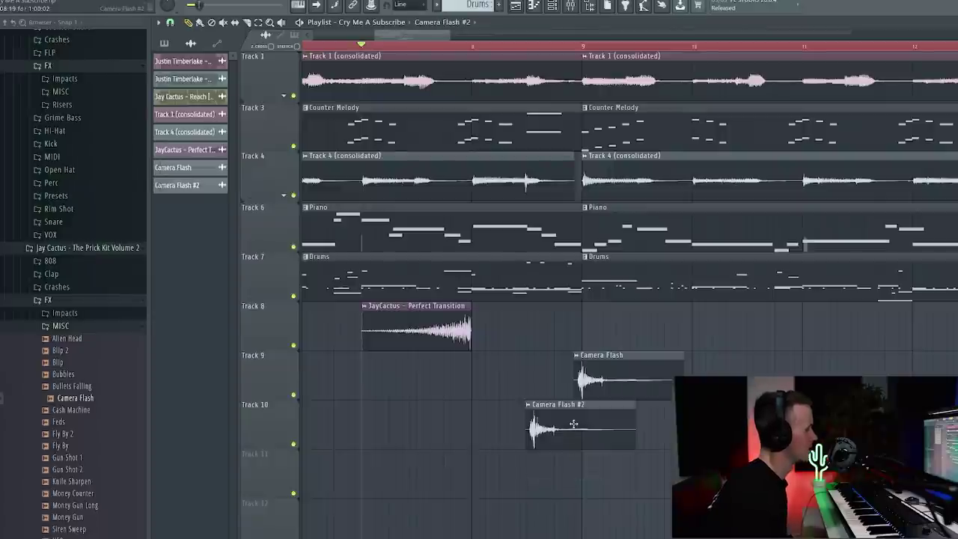
Step: Reverse the Camera Flash #2 clip on Track 10 and align its peak with the start of bar 9
{"action": "double_click", "coordinate": [573, 423]}
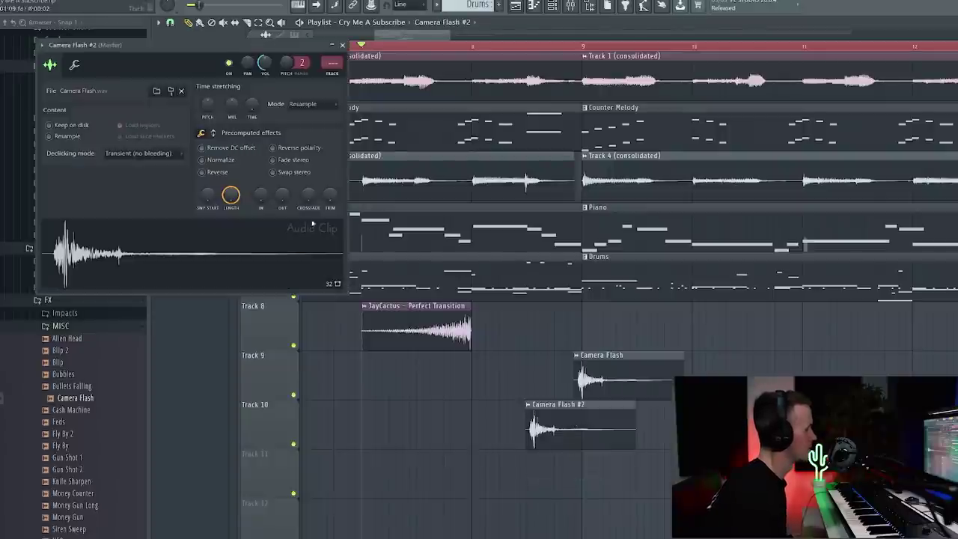
{"action": "left_click", "coordinate": [342, 46]}
{"action": "left_click_drag", "start_coordinate": [604, 439], "coordinate": [570, 434]}
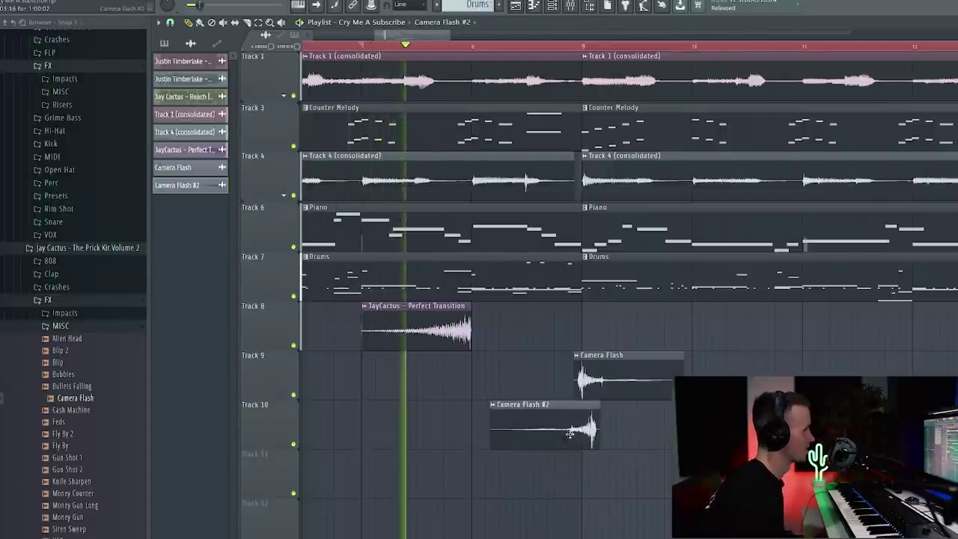
{"action": "scroll", "coordinate": [562, 428], "scroll_direction": "up", "scroll_amount": 4}
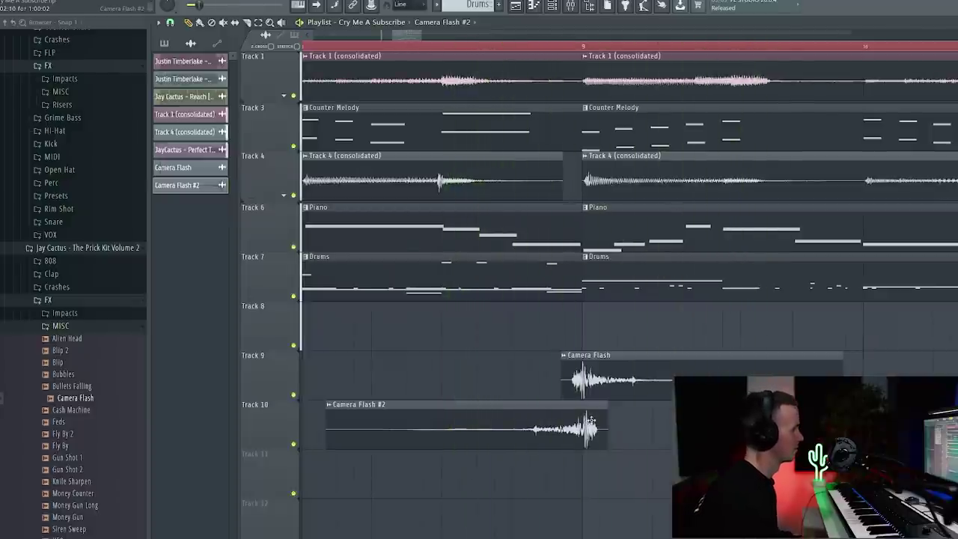
{"action": "scroll", "coordinate": [585, 410], "scroll_direction": "down", "scroll_amount": 5}
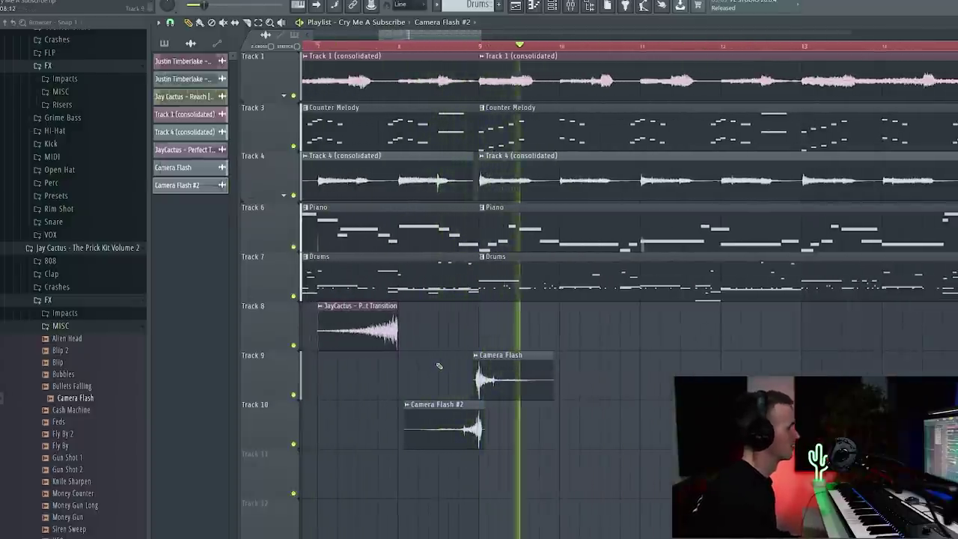
{"action": "scroll", "coordinate": [371, 77], "scroll_direction": "down", "scroll_amount": 3}
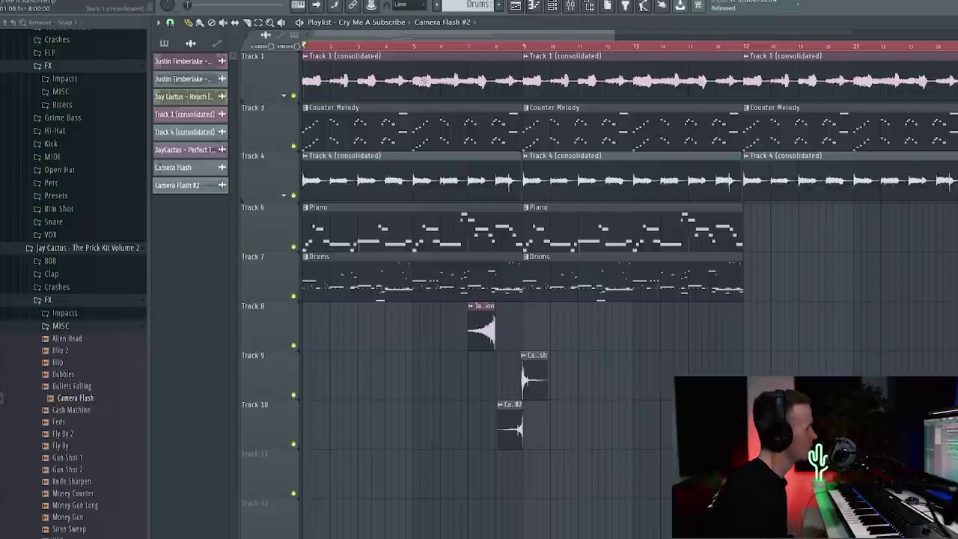
Step: Set the consolidated Track 1 clip's time-stretching mode to Stretch, and set up the Track 4 and riser clips for time stretching
{"action": "left_click", "coordinate": [185, 114]}
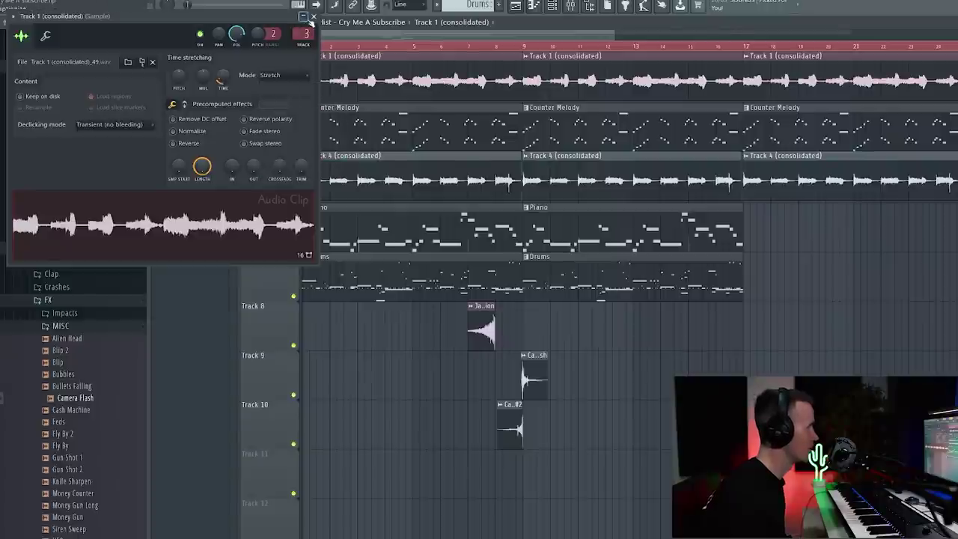
{"action": "left_click", "coordinate": [312, 15]}
{"action": "double_click", "coordinate": [330, 157]}
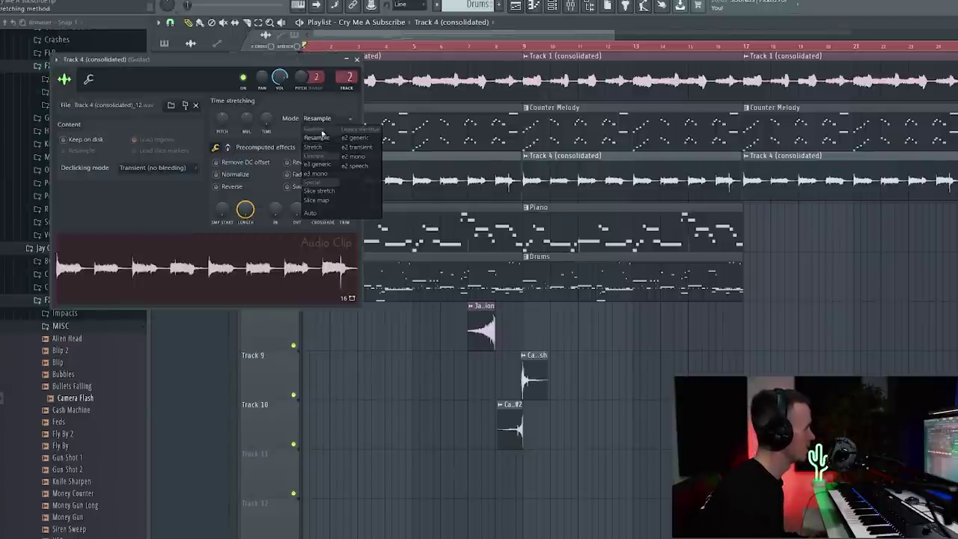
{"action": "left_click", "coordinate": [357, 59]}
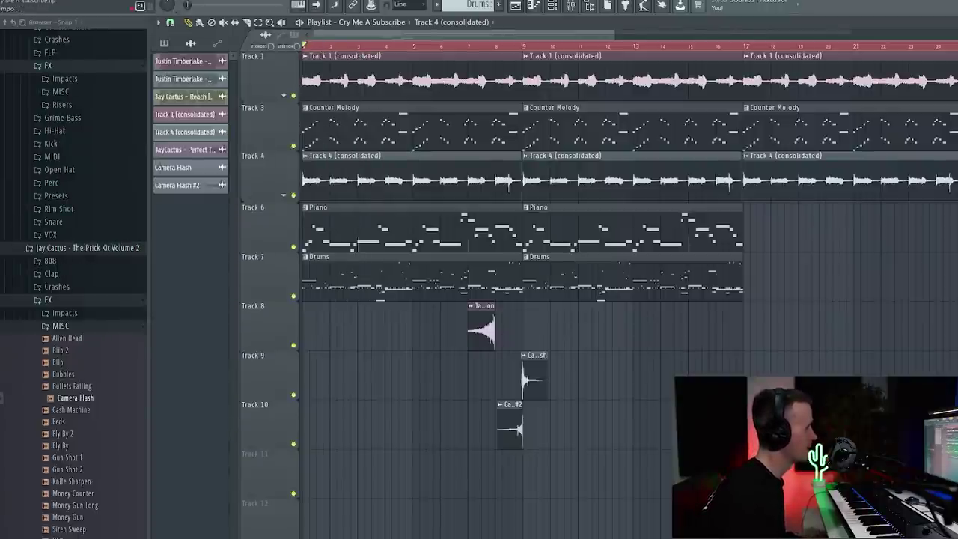
{"action": "double_click", "coordinate": [475, 324]}
{"action": "left_click", "coordinate": [314, 18]}
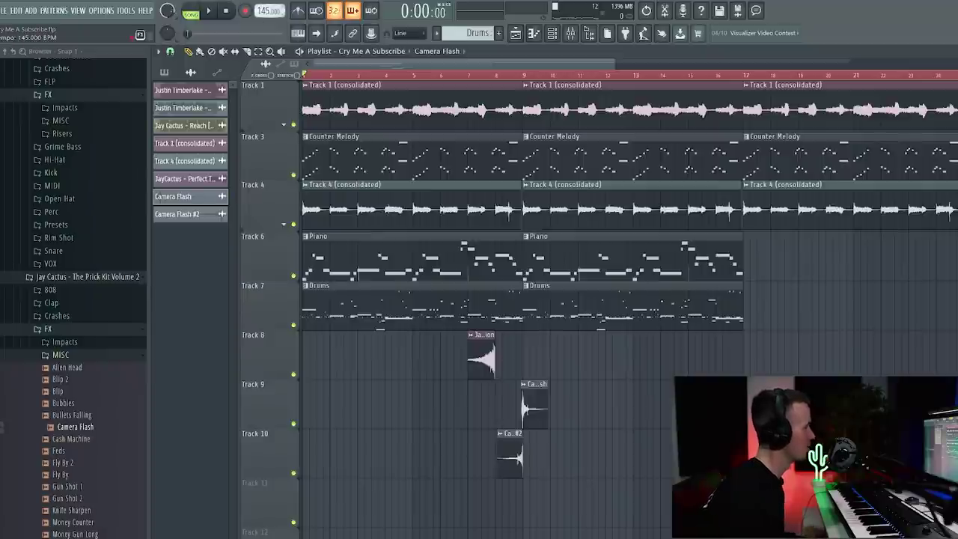
Step: Lower the project tempo to 145 BPM and restretch all channels
{"action": "key", "text": "space"}
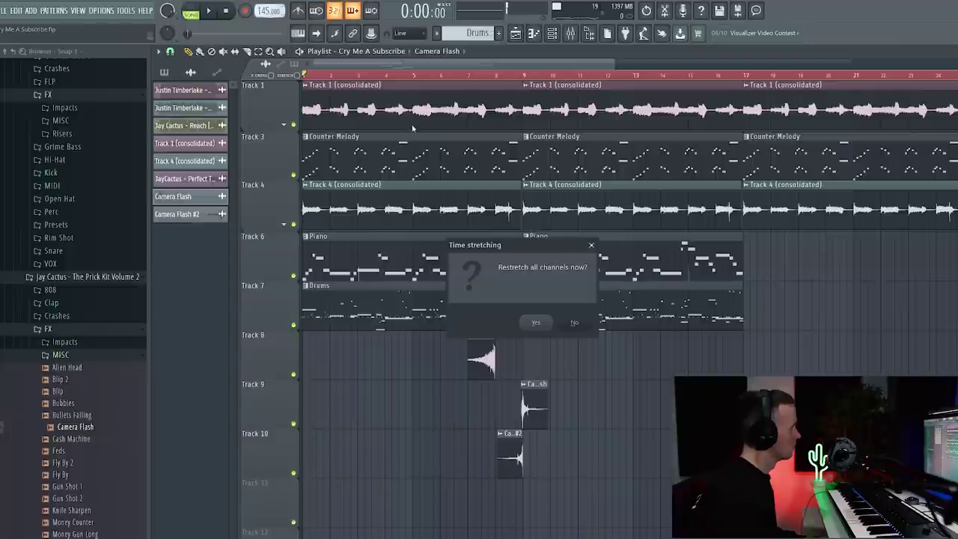
{"action": "left_click", "coordinate": [542, 325]}
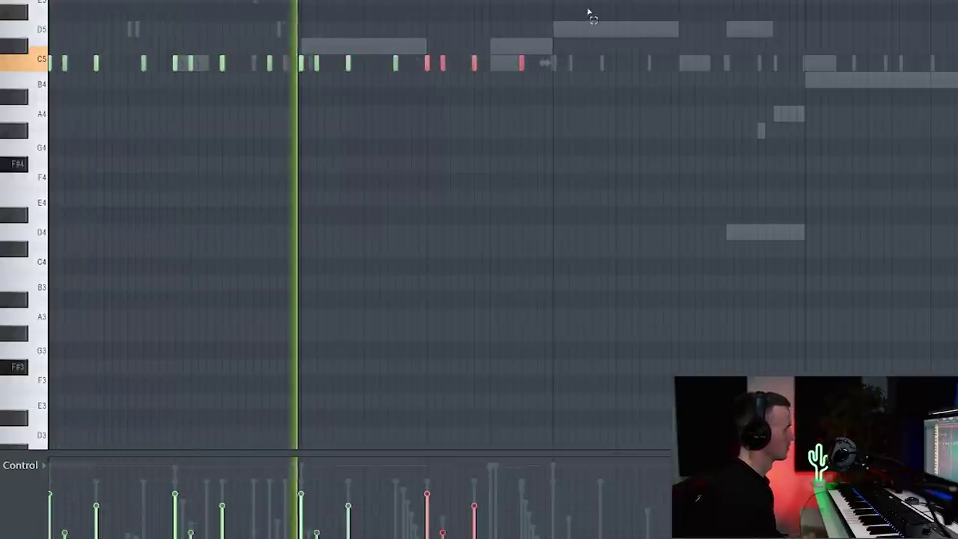
Step: Select the programmed C5 hits in the piano roll and duplicate them across the following bars
{"action": "left_click_drag", "start_coordinate": [585, 6], "coordinate": [49, 187]}
{"action": "key", "text": "ctrl+d"}
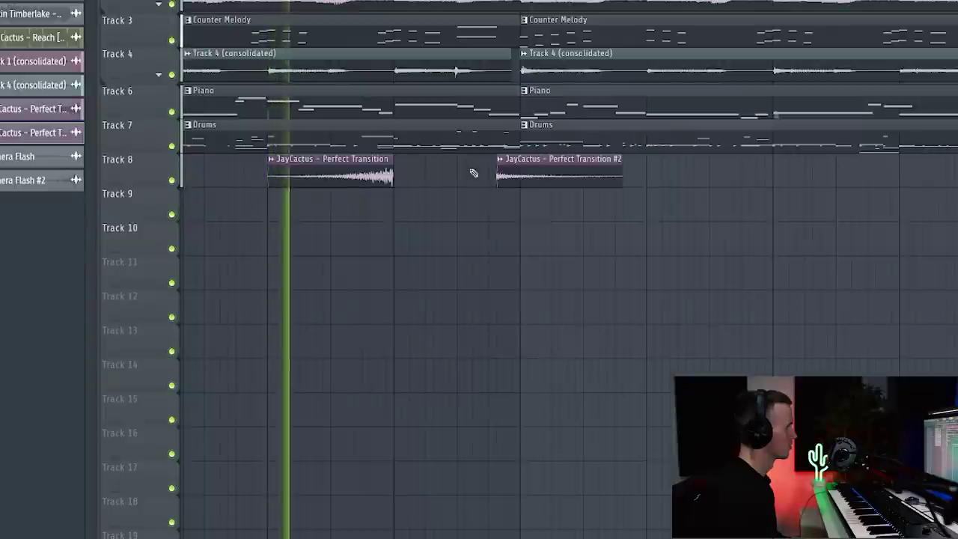
Step: Cut off the quiet start of the JayCactus - Perfect Transition #2 clip and align it directly after the riser at bar 8
{"action": "left_click_drag", "start_coordinate": [496, 166], "coordinate": [429, 171]}
{"action": "key", "text": "space"}
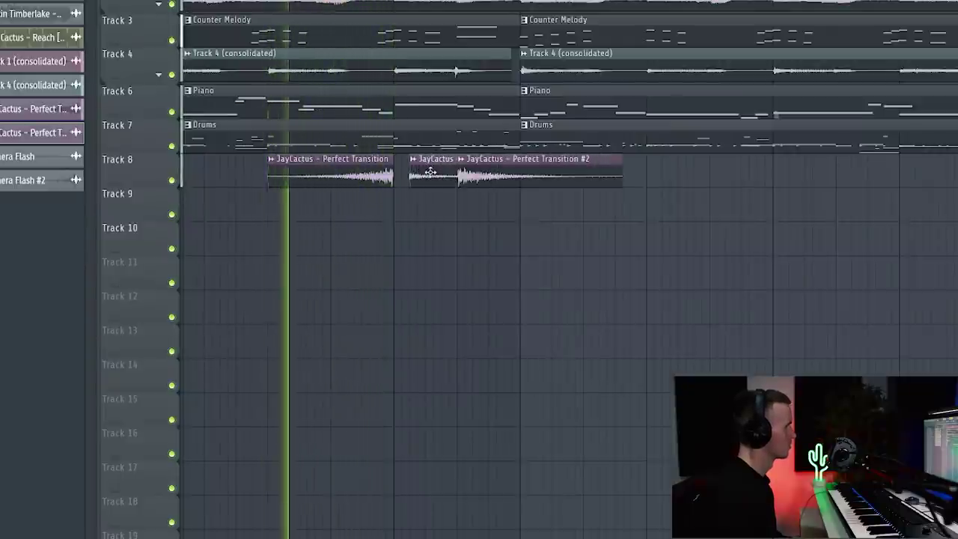
{"action": "right_click", "coordinate": [430, 171]}
{"action": "left_click_drag", "start_coordinate": [519, 171], "coordinate": [450, 170]}
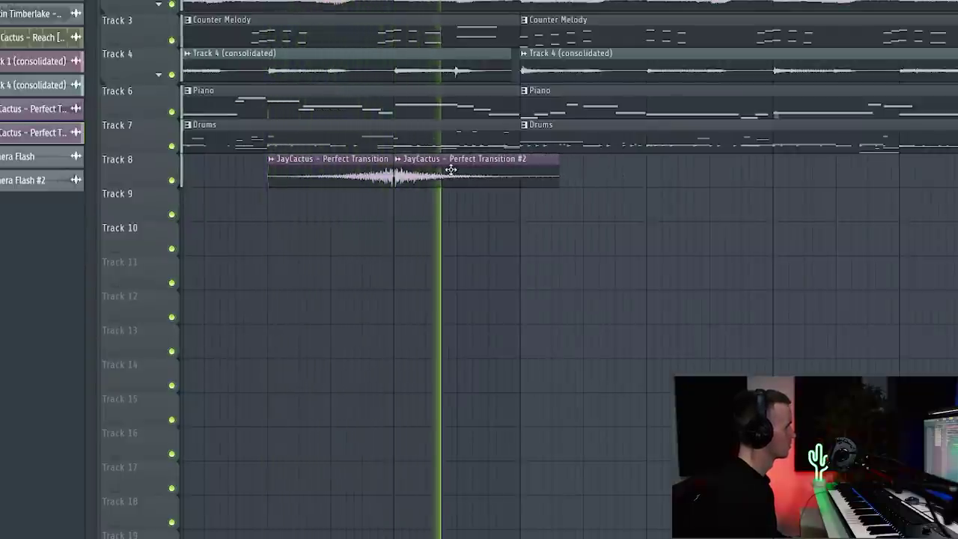
{"action": "scroll", "coordinate": [434, 172], "scroll_direction": "up", "scroll_amount": 3}
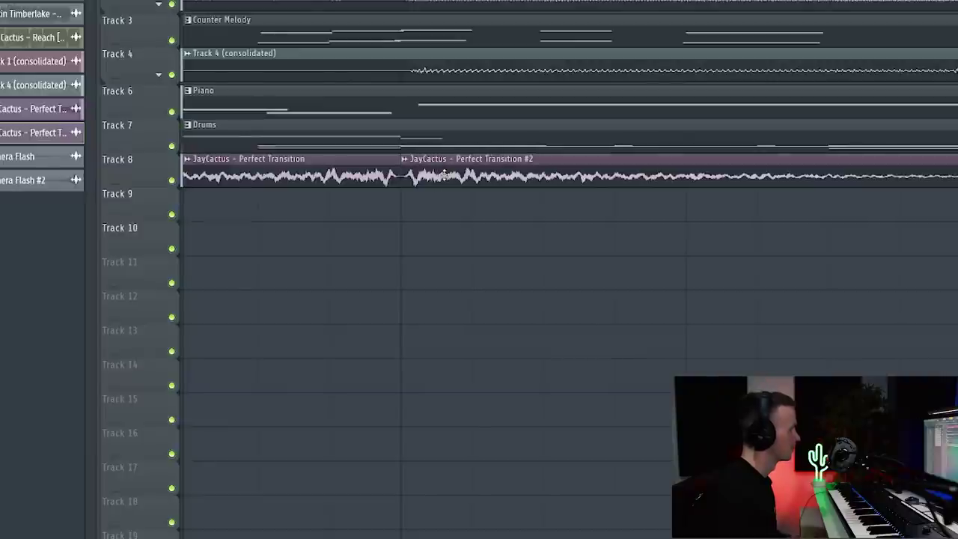
{"action": "scroll", "coordinate": [372, 356], "scroll_direction": "down", "scroll_amount": 4}
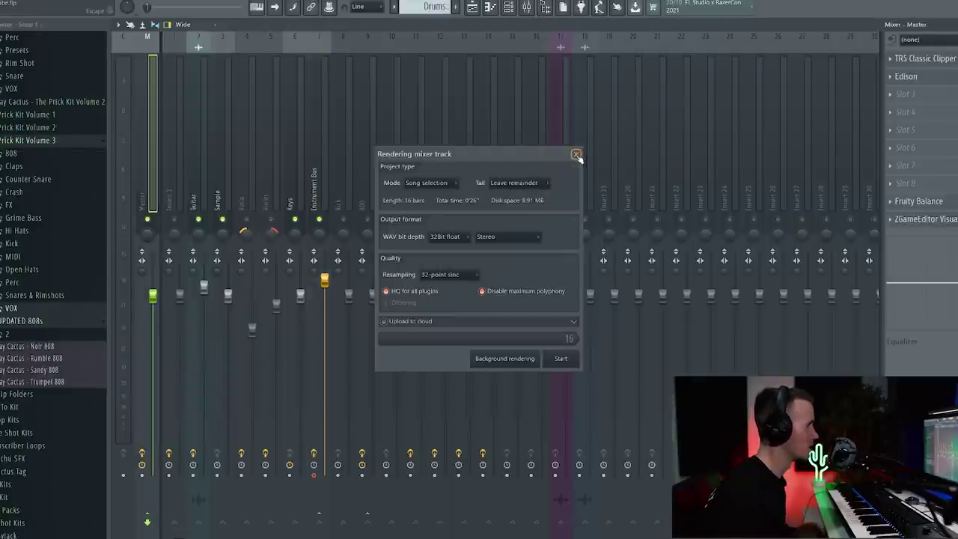
Step: Render the Instrument Bus mixer track as 32Bit float stereo audio and reverse the resulting clip on Track 11
{"action": "left_click", "coordinate": [561, 359]}
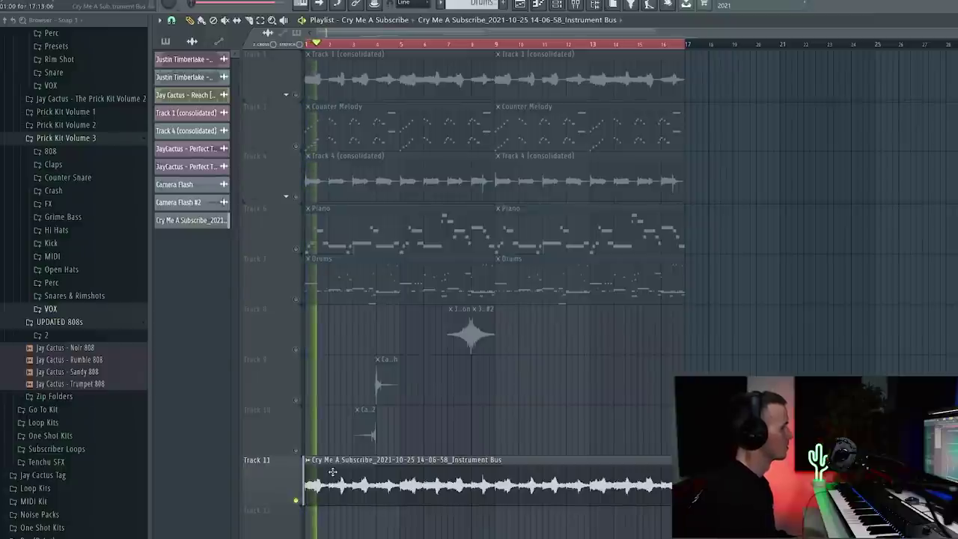
{"action": "double_click", "coordinate": [332, 470]}
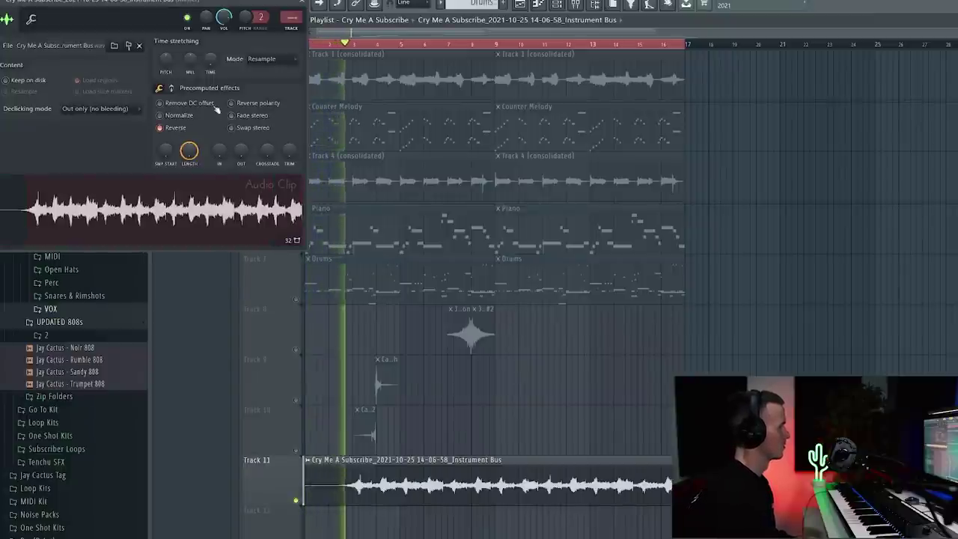
{"action": "key", "text": "space"}
{"action": "left_click", "coordinate": [301, 3]}
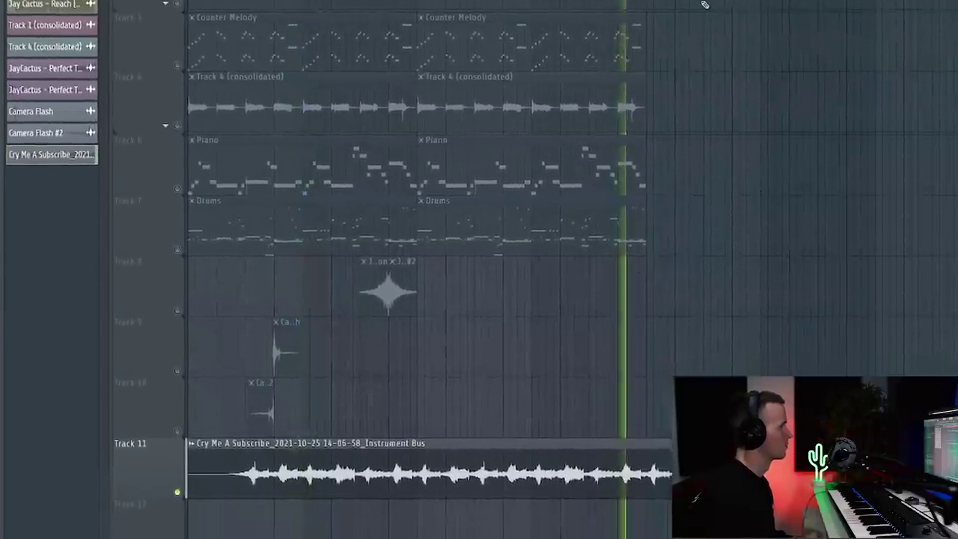
Step: Chop the reversed Instrument Bus clip into one-bar slices on Track 11 and arrange four of them over bars 1 to 4
{"action": "key", "text": "ctrl+a"}
{"action": "key", "text": "ctrl+d"}
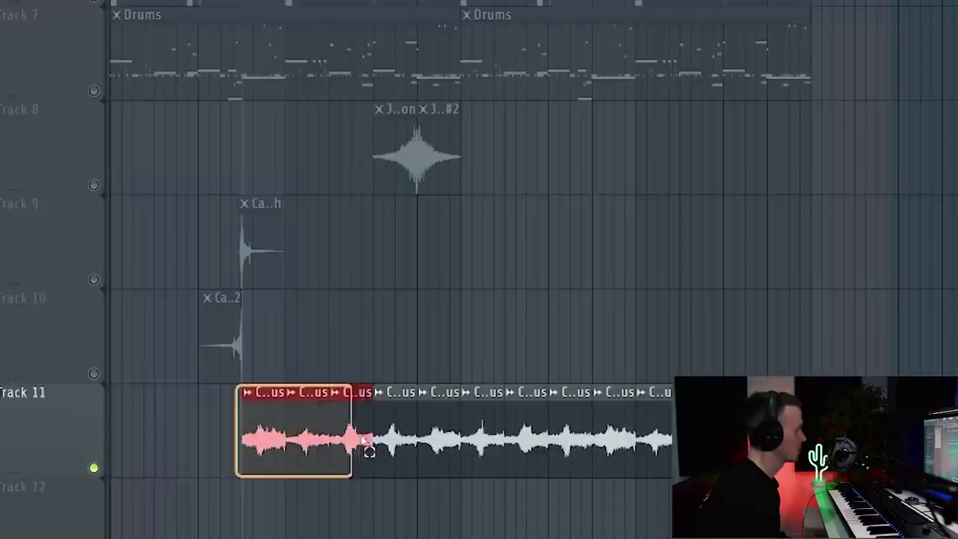
{"action": "left_click_drag", "start_coordinate": [367, 448], "coordinate": [308, 453]}
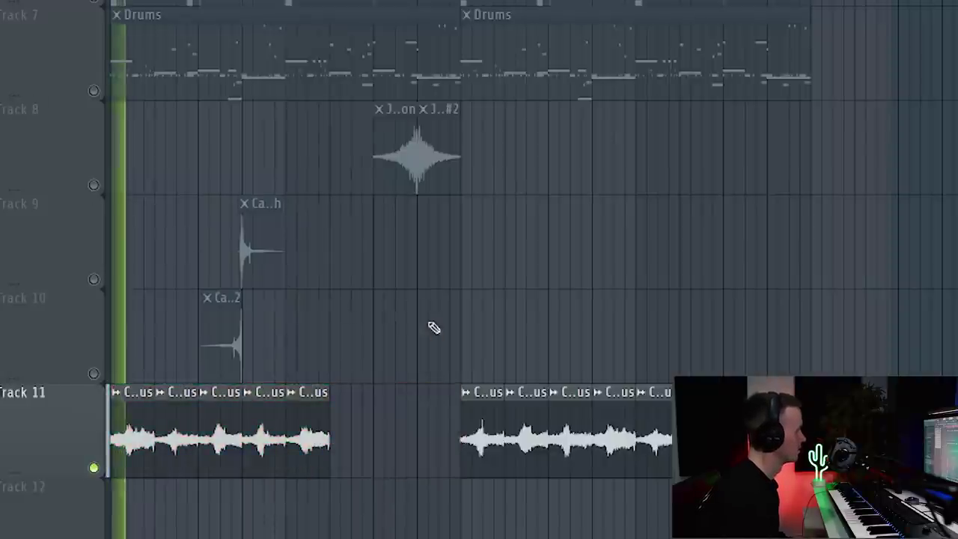
{"action": "right_click", "coordinate": [304, 422]}
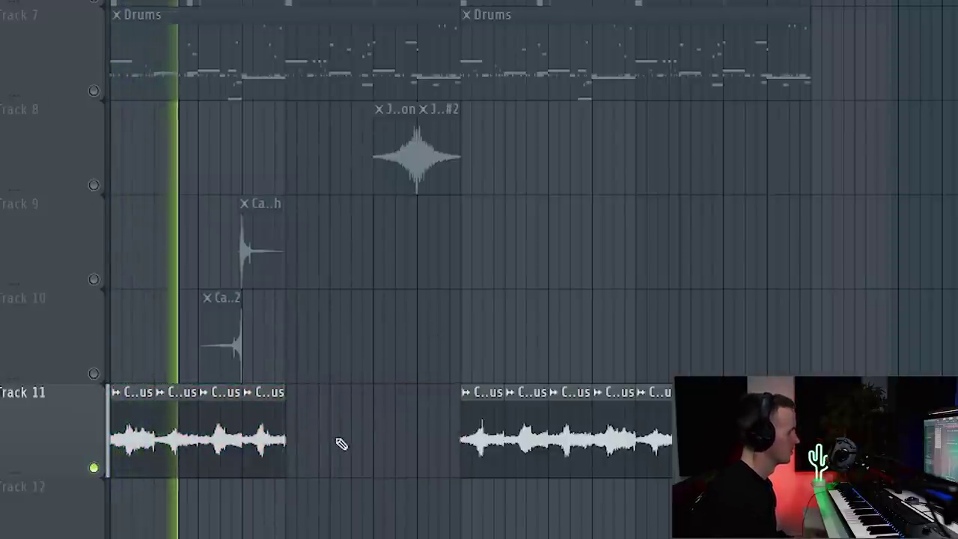
Step: Duplicate the first four Instrument Bus slices into bars 5 to 8 and delete the leftover slice at bar 9
{"action": "left_click_drag", "start_coordinate": [337, 440], "coordinate": [83, 426]}
{"action": "left_click_drag", "start_coordinate": [139, 416], "coordinate": [315, 423]}
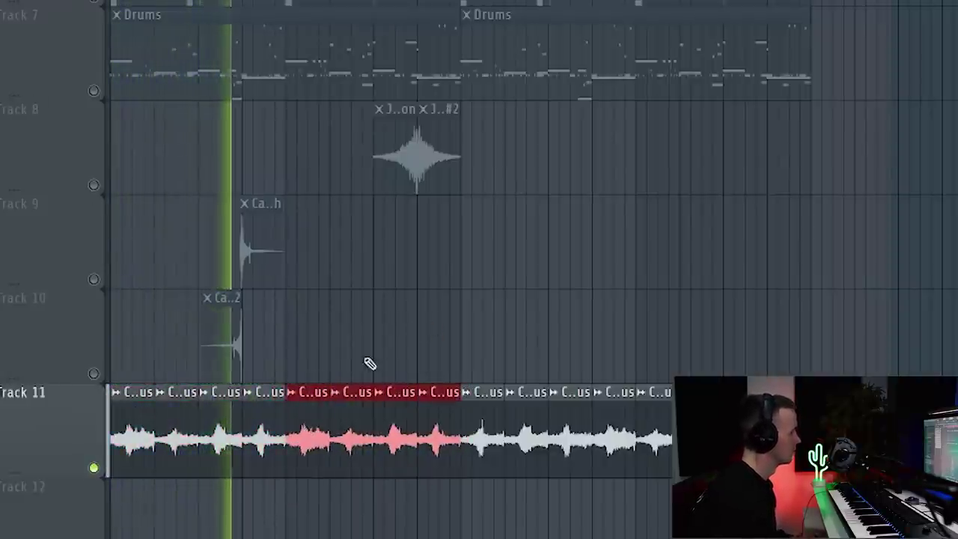
{"action": "key", "text": "ctrl+d"}
{"action": "right_click", "coordinate": [483, 431]}
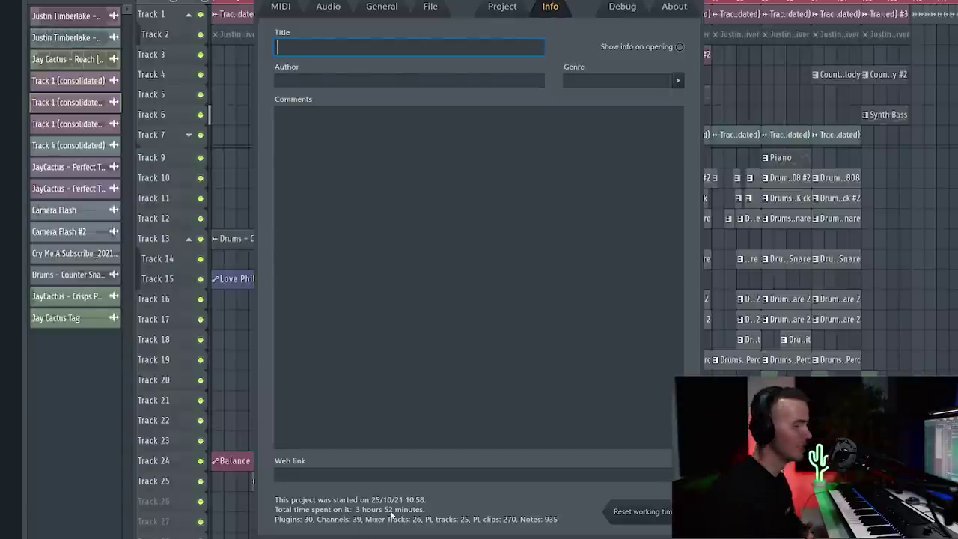
Step: Close the project info window and play through the full arrangement in the playlist
{"action": "left_click", "coordinate": [701, 2]}
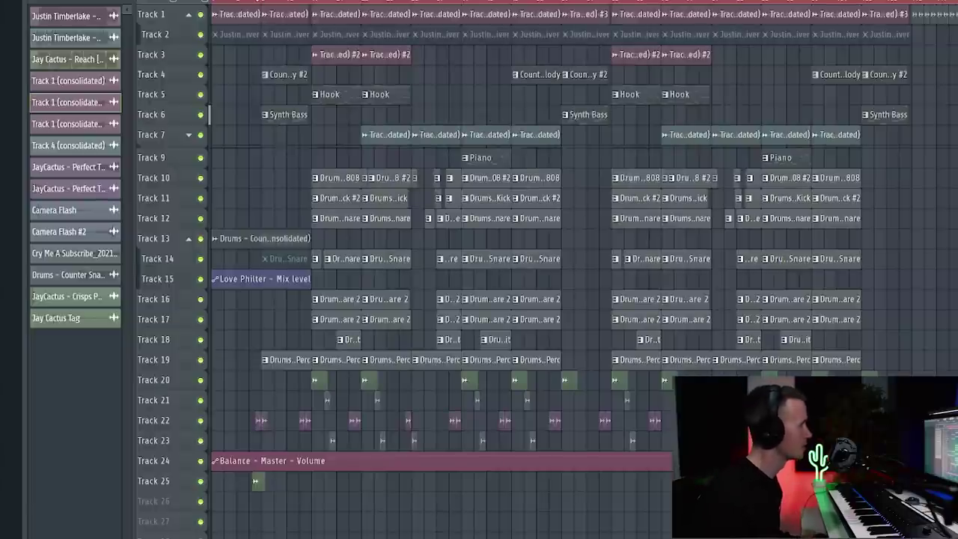
{"action": "scroll", "coordinate": [219, 2], "scroll_direction": "up", "scroll_amount": 3}
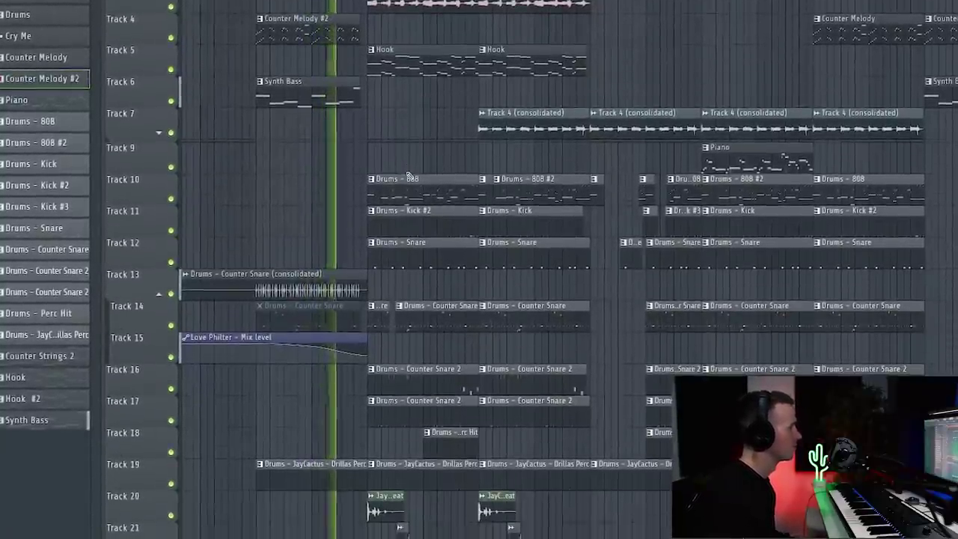
{"action": "scroll", "coordinate": [412, 176], "scroll_direction": "up", "scroll_amount": 2}
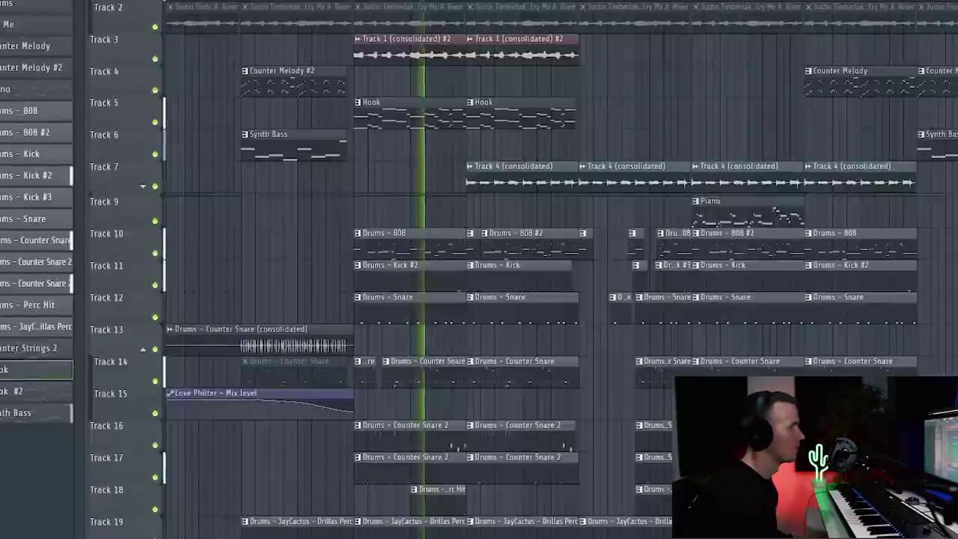
Step: Follow the arrangement through the first Hook section and inspect the notes of the Drums - 808 #2 pattern under the Piano clip
{"action": "scroll", "coordinate": [629, 112], "scroll_direction": "down", "scroll_amount": 1}
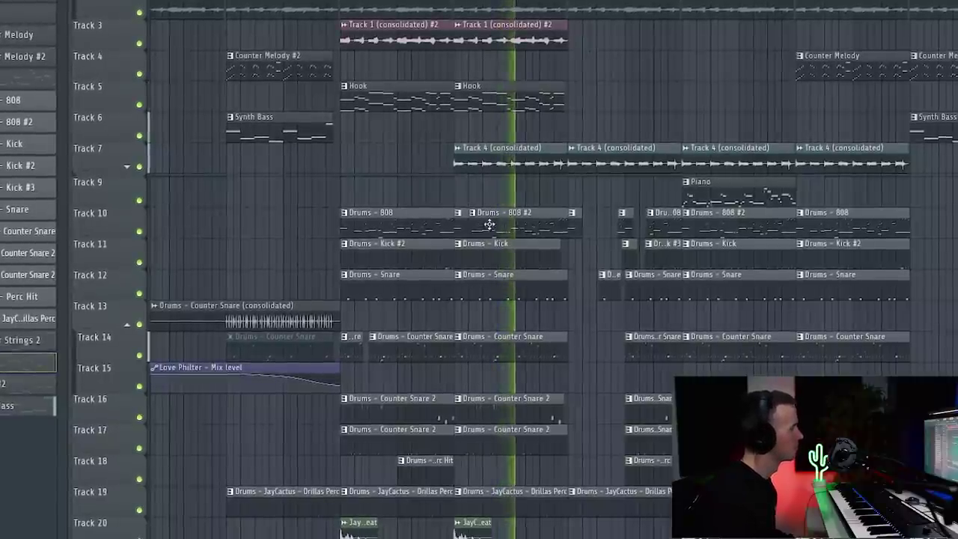
{"action": "scroll", "coordinate": [652, 78], "scroll_direction": "down", "scroll_amount": 1}
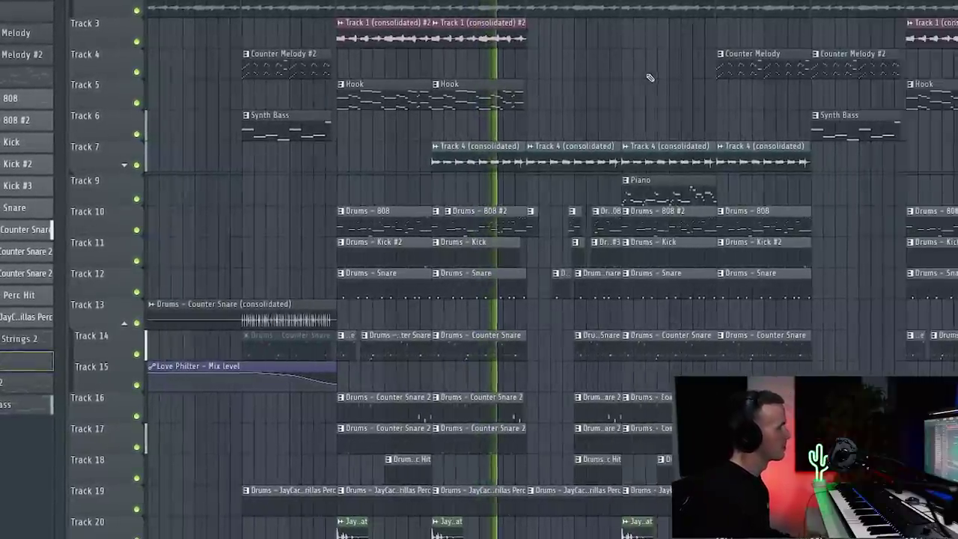
{"action": "scroll", "coordinate": [649, 77], "scroll_direction": "down", "scroll_amount": 1}
{"action": "scroll", "coordinate": [648, 77], "scroll_direction": "up", "scroll_amount": 1}
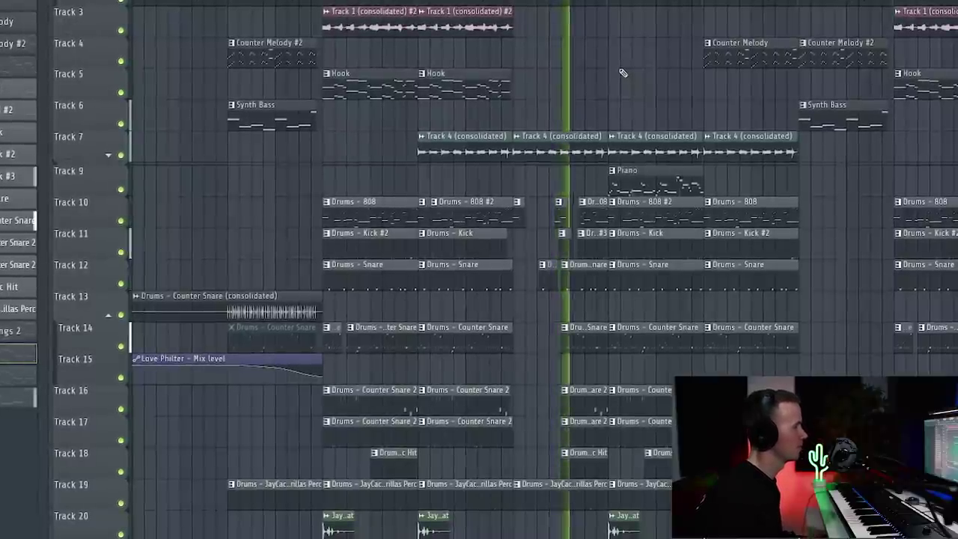
{"action": "scroll", "coordinate": [741, 123], "scroll_direction": "up", "scroll_amount": 1}
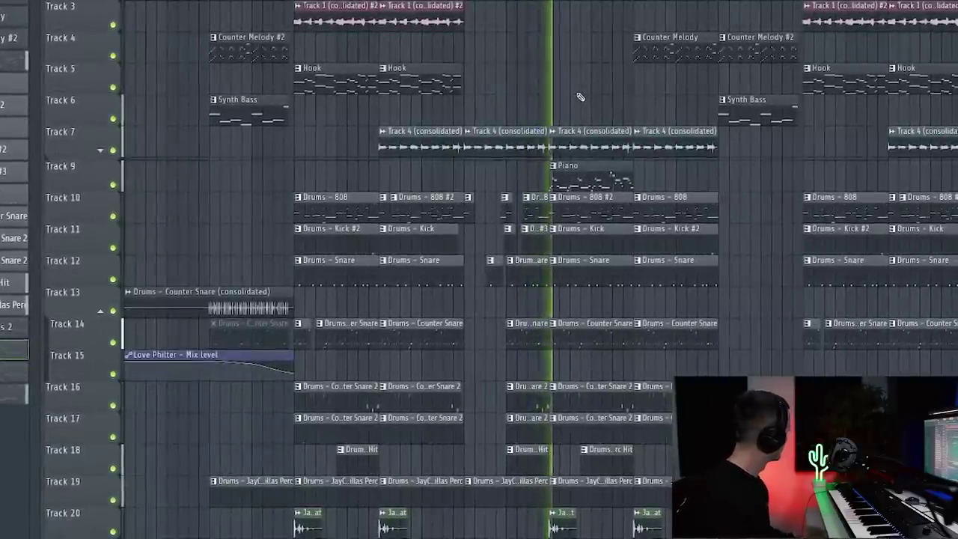
{"action": "double_click", "coordinate": [582, 206]}
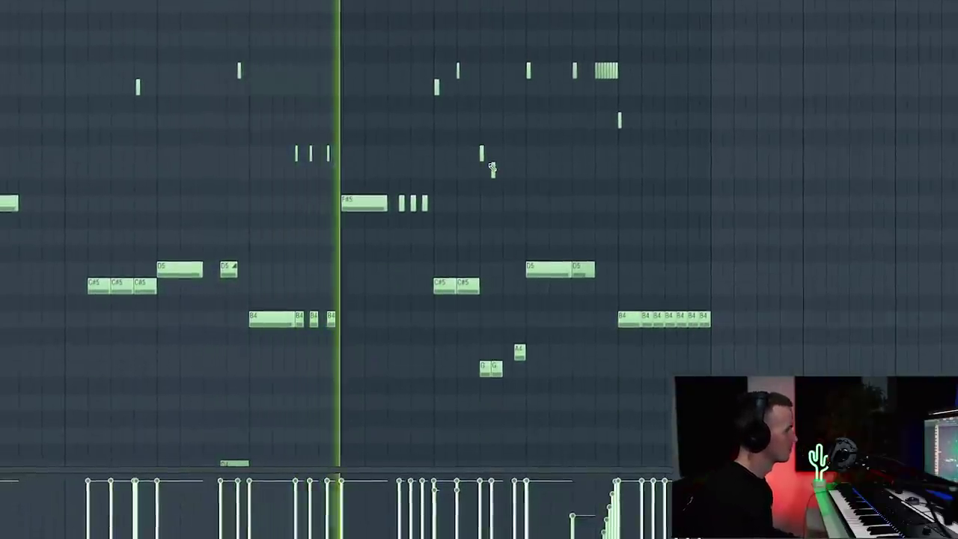
{"action": "key", "text": "Escape"}
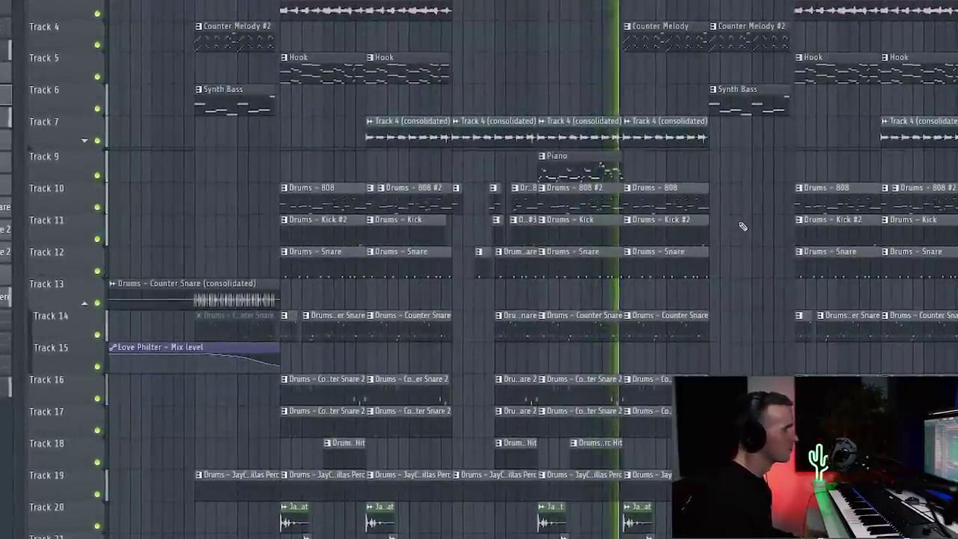
Step: Examine the rest of the arrangement during playback, from the Counter Melody and Synth Bass break through the second Hook section and the effect tracks
{"action": "scroll", "coordinate": [721, 139], "scroll_direction": "up", "scroll_amount": 2}
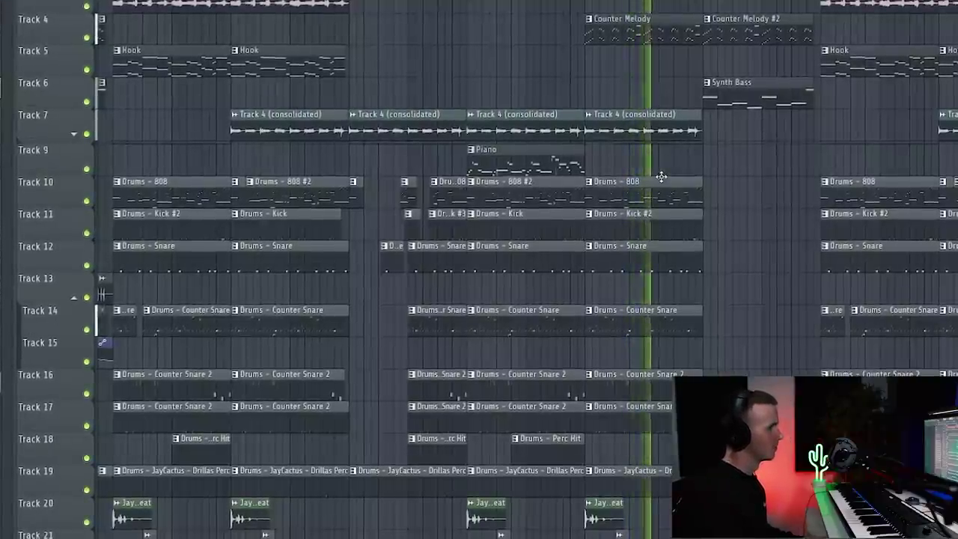
{"action": "scroll", "coordinate": [654, 175], "scroll_direction": "down", "scroll_amount": 1}
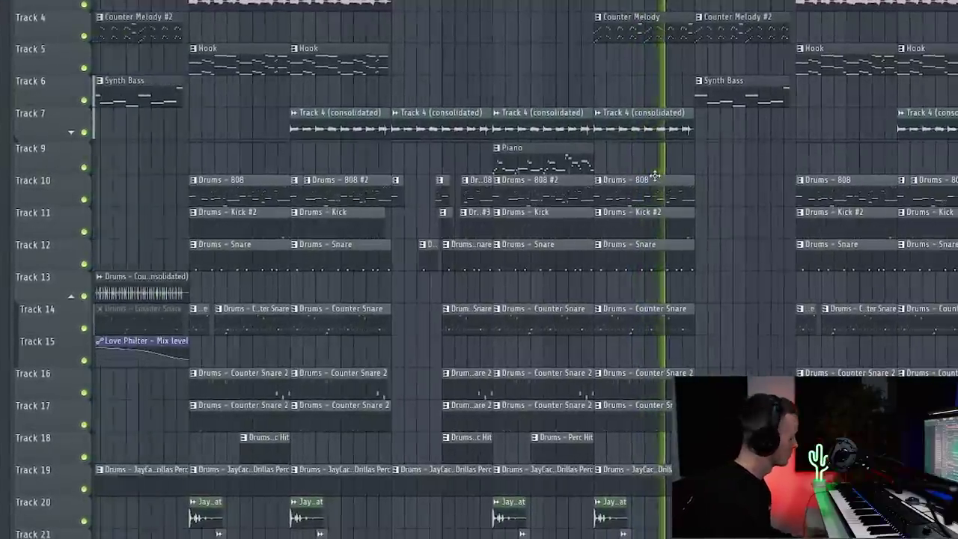
{"action": "scroll", "coordinate": [653, 174], "scroll_direction": "down", "scroll_amount": 1}
{"action": "scroll", "coordinate": [653, 174], "scroll_direction": "up", "scroll_amount": 1}
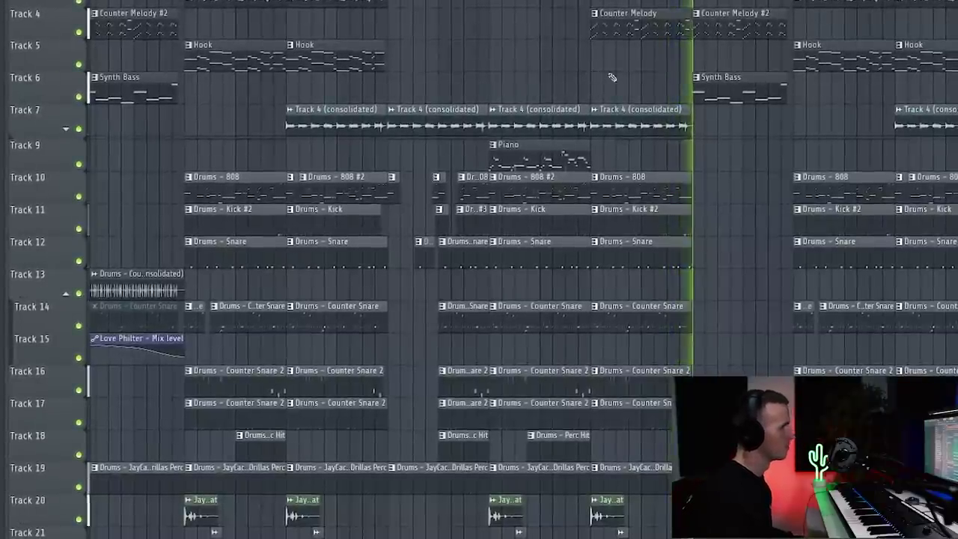
{"action": "scroll", "coordinate": [761, 64], "scroll_direction": "up", "scroll_amount": 1}
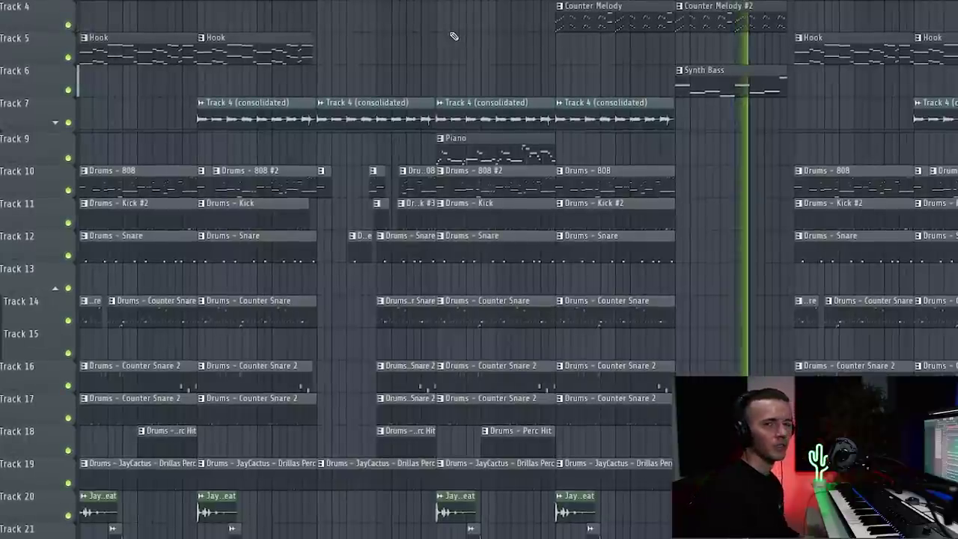
{"action": "scroll", "coordinate": [491, 64], "scroll_direction": "down", "scroll_amount": 5}
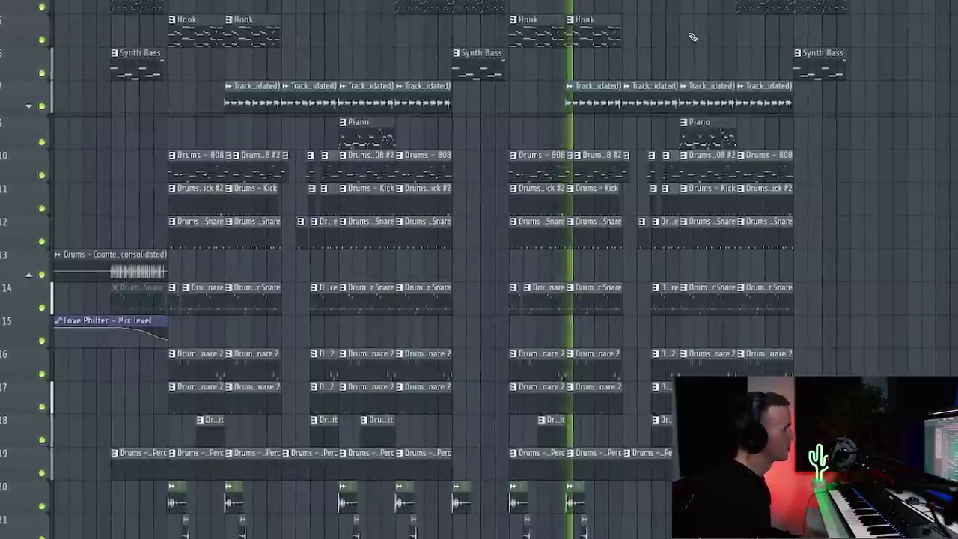
{"action": "scroll", "coordinate": [599, 105], "scroll_direction": "up", "scroll_amount": 3}
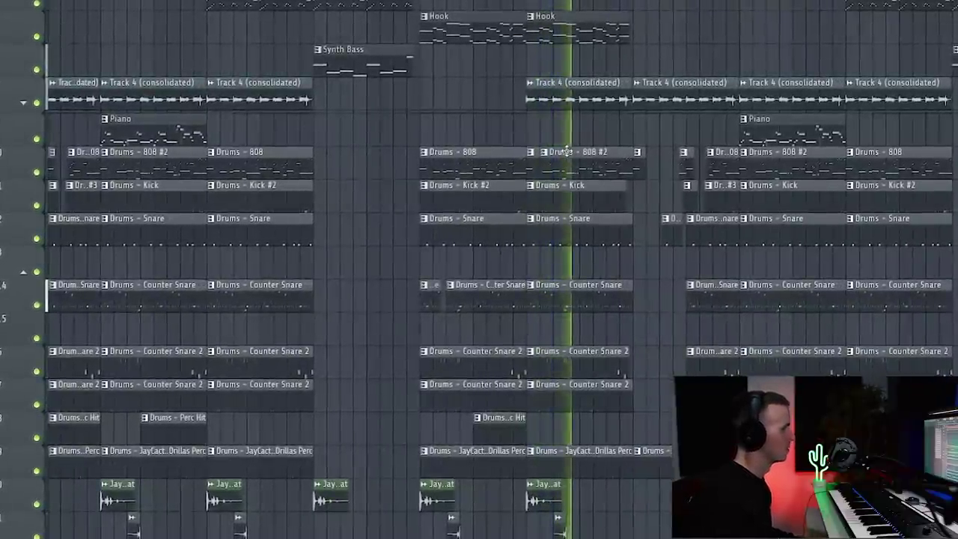
{"action": "scroll", "coordinate": [566, 151], "scroll_direction": "down", "scroll_amount": 4}
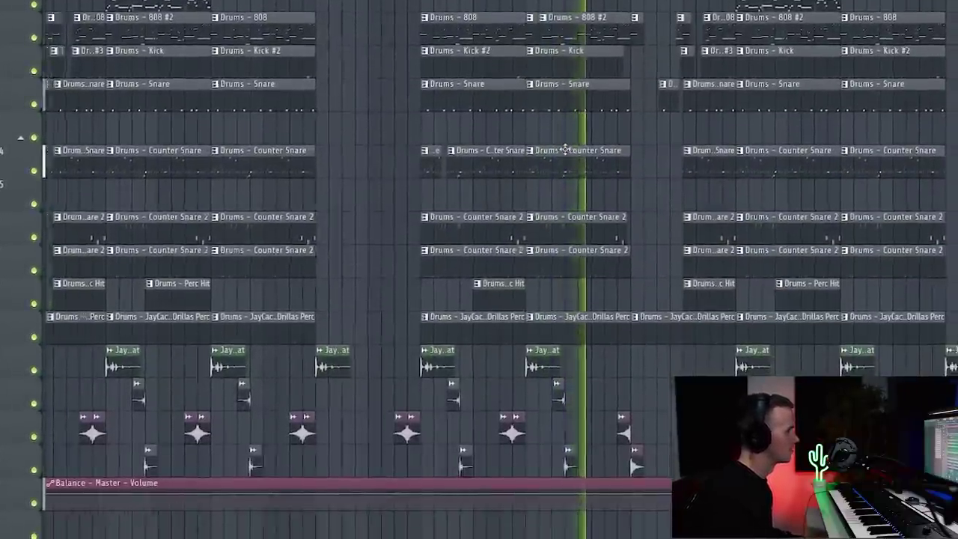
{"action": "scroll", "coordinate": [567, 149], "scroll_direction": "down", "scroll_amount": 4}
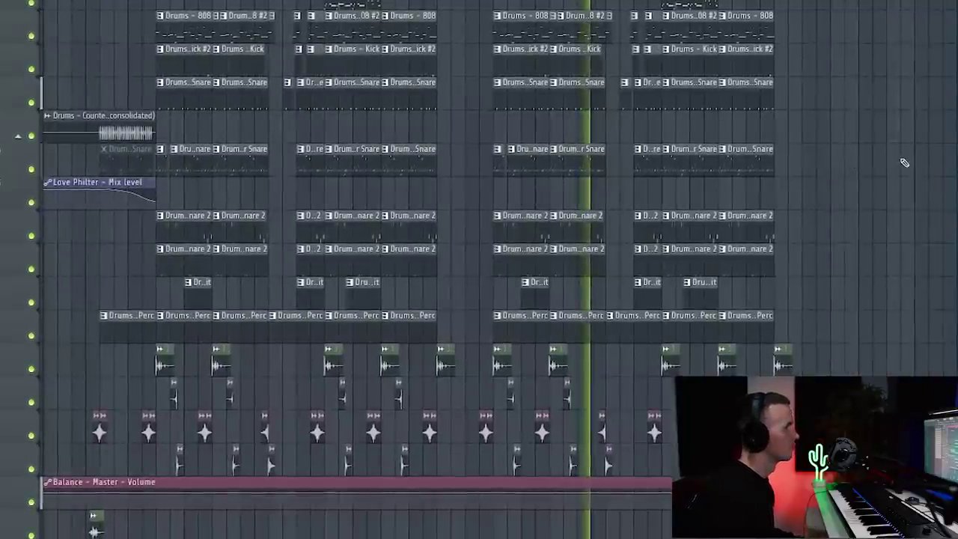
{"action": "scroll", "coordinate": [901, 163], "scroll_direction": "up", "scroll_amount": 4}
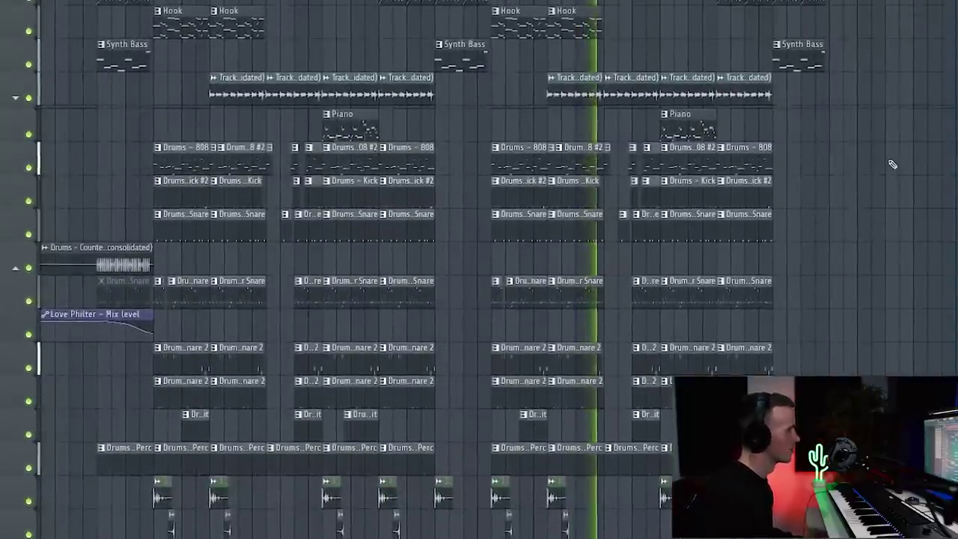
{"action": "scroll", "coordinate": [892, 164], "scroll_direction": "up", "scroll_amount": 1}
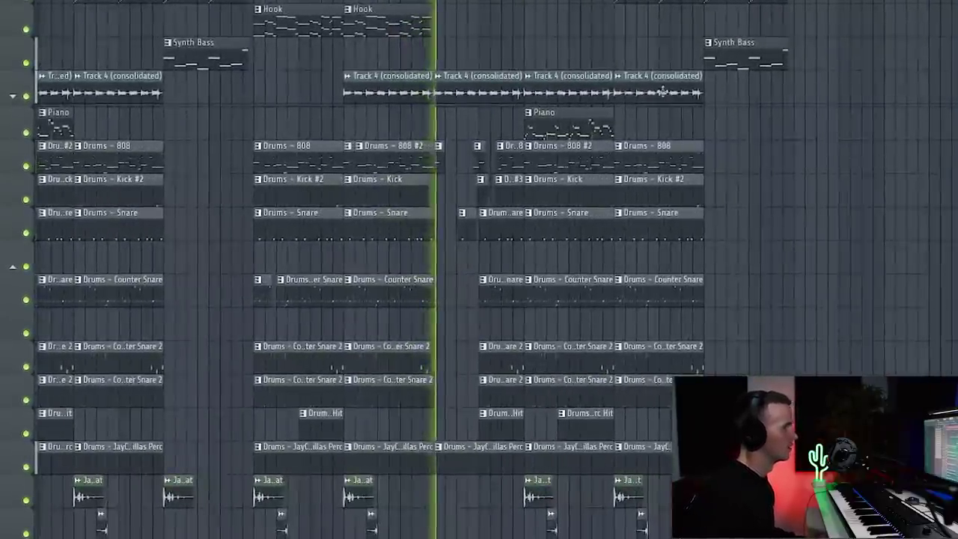